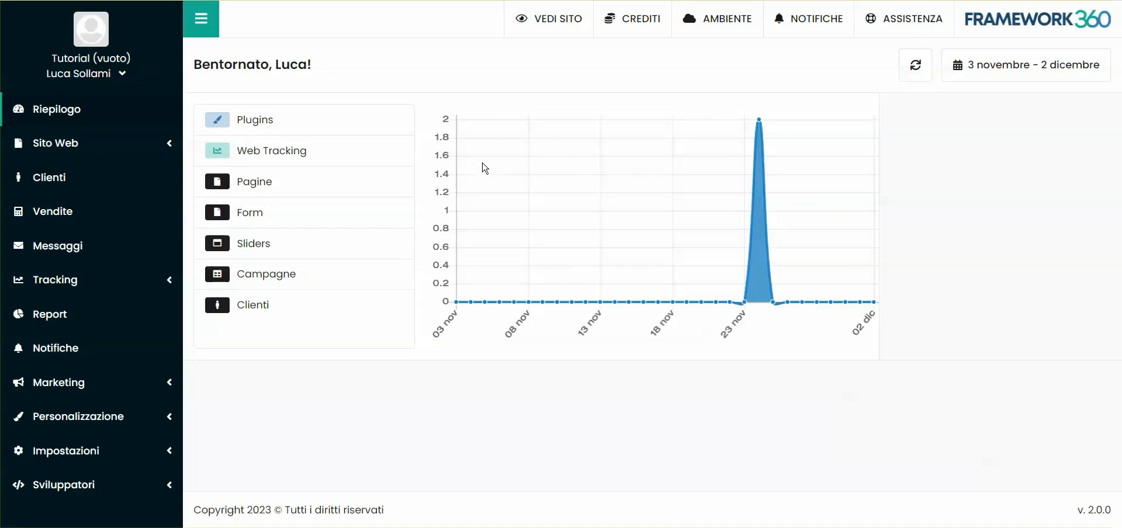
- Find the Questionari plugin by searching the plugin catalogue for "ques" and install it
left_click(73, 416)
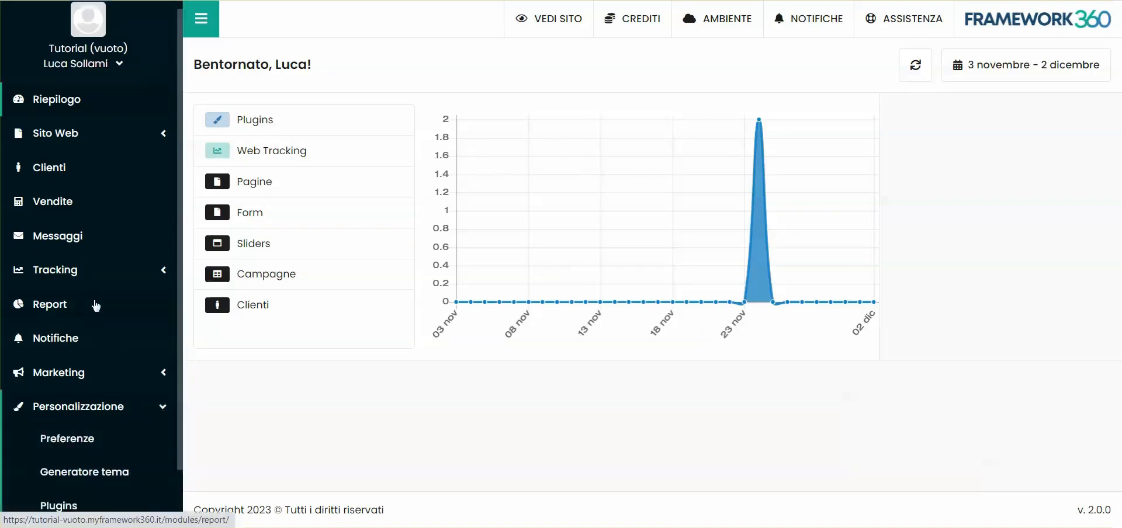
scroll(96, 306, "down", 2)
left_click(70, 440)
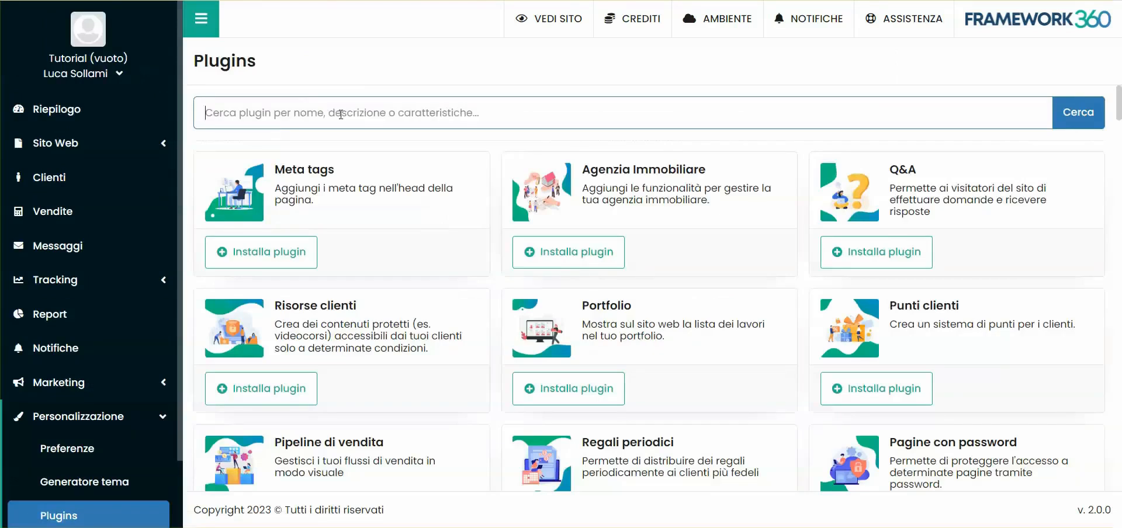
left_click(340, 114)
type("ques")
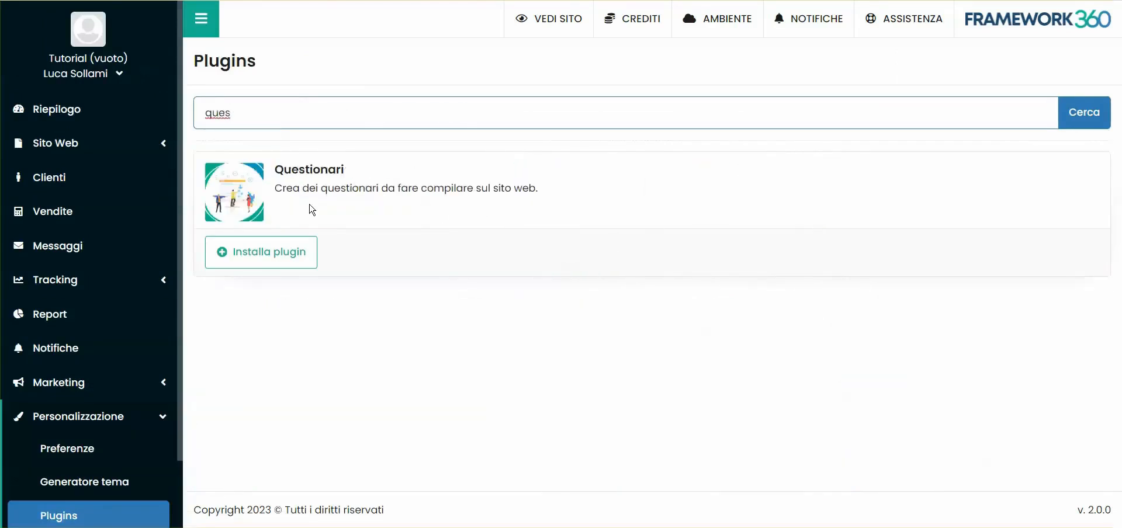
left_click(271, 264)
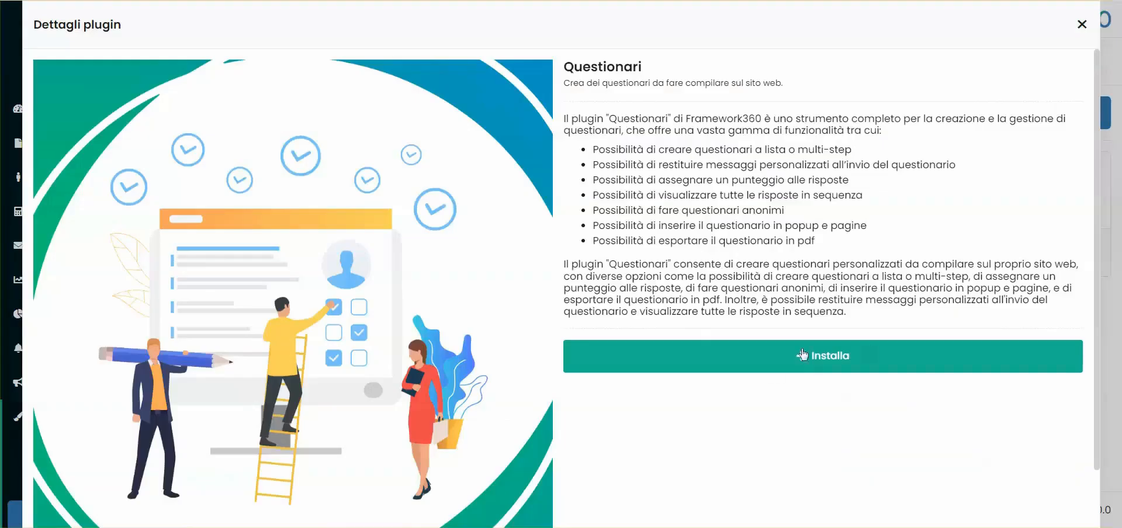
left_click(852, 358)
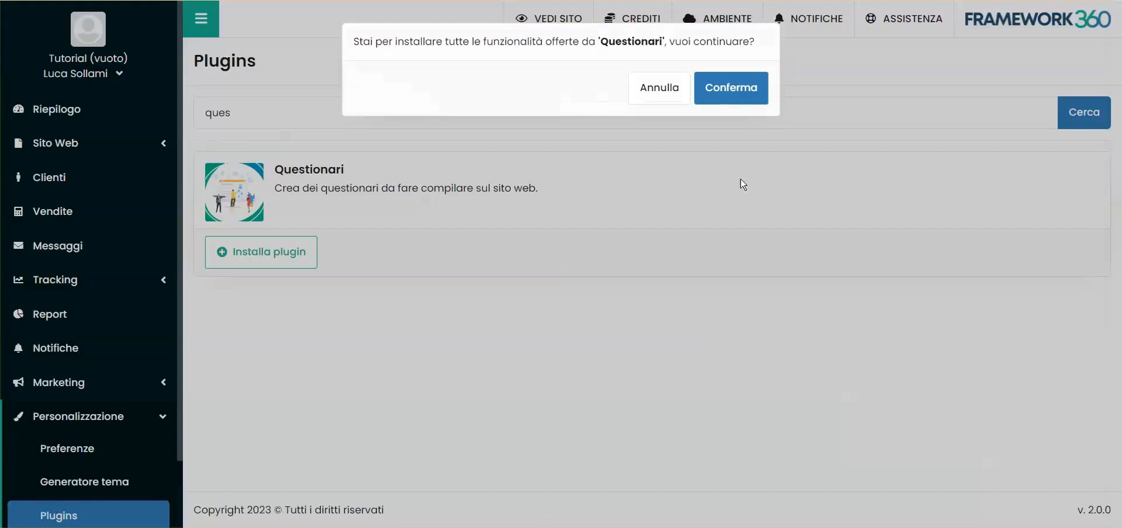
left_click(735, 96)
left_click(750, 92)
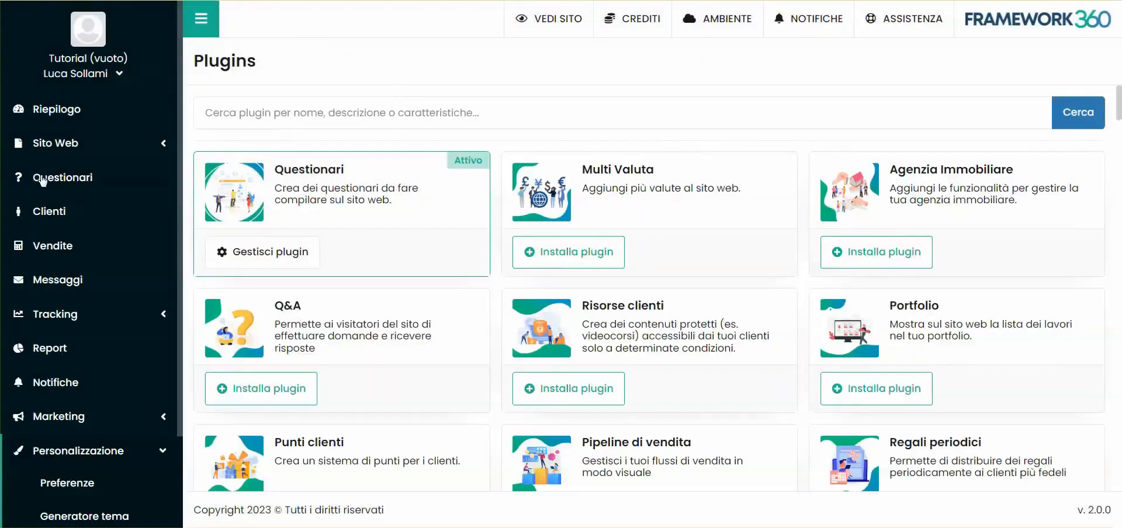
- Create a new questionnaire named "Questionario di gradimento"
left_click(71, 183)
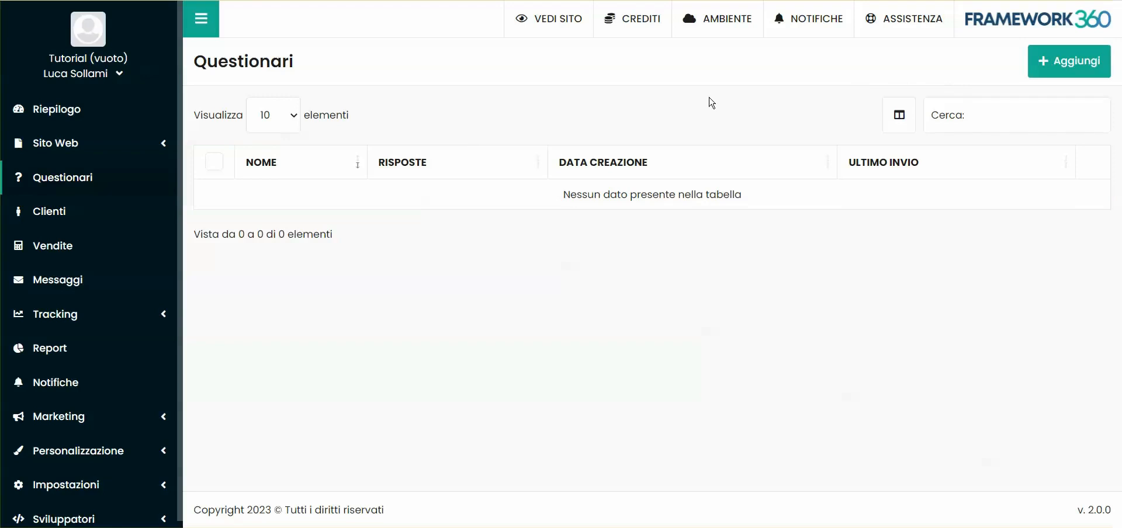
left_click(1064, 66)
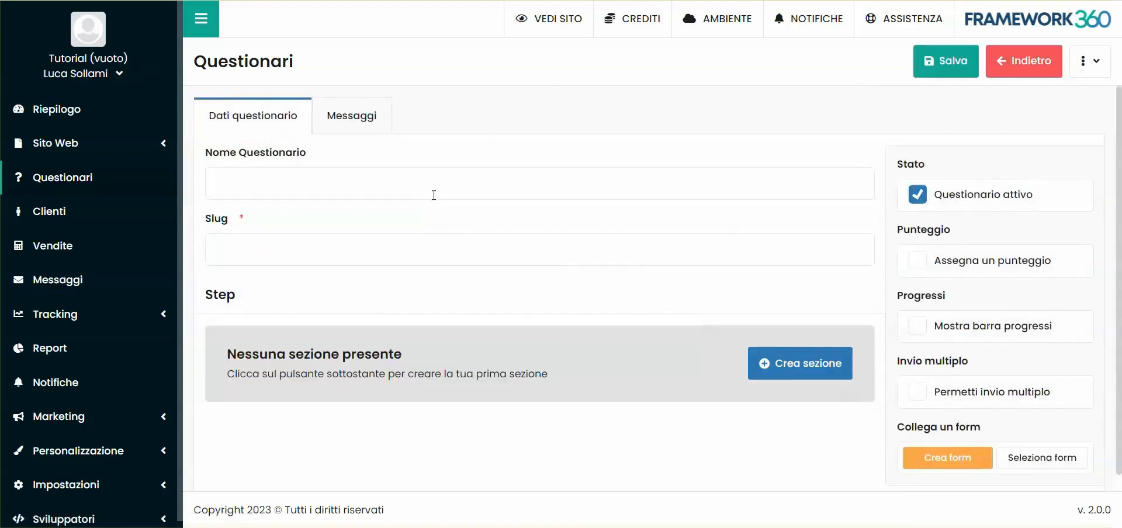
left_click(309, 177)
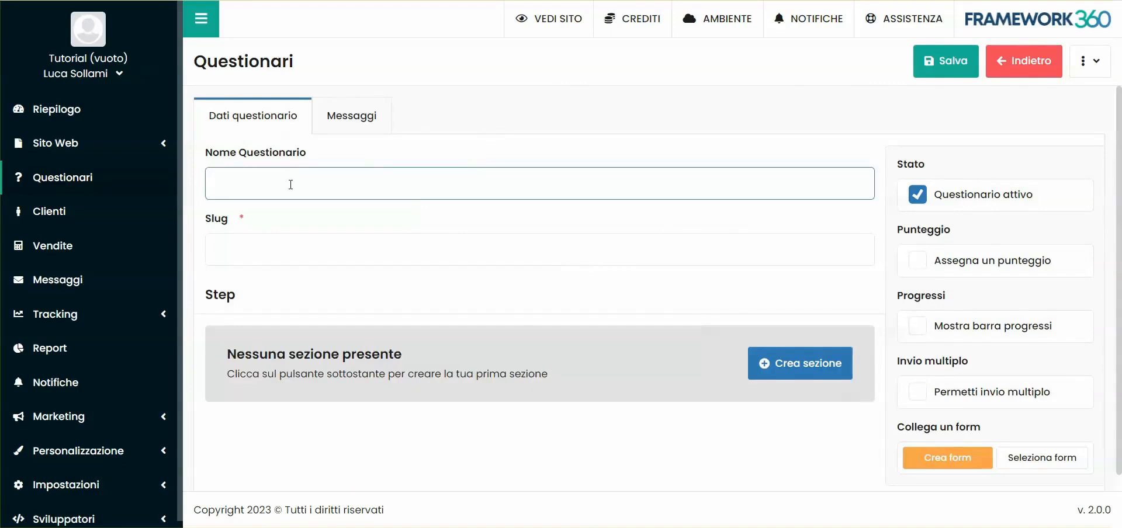
type("Questionario di gradimento")
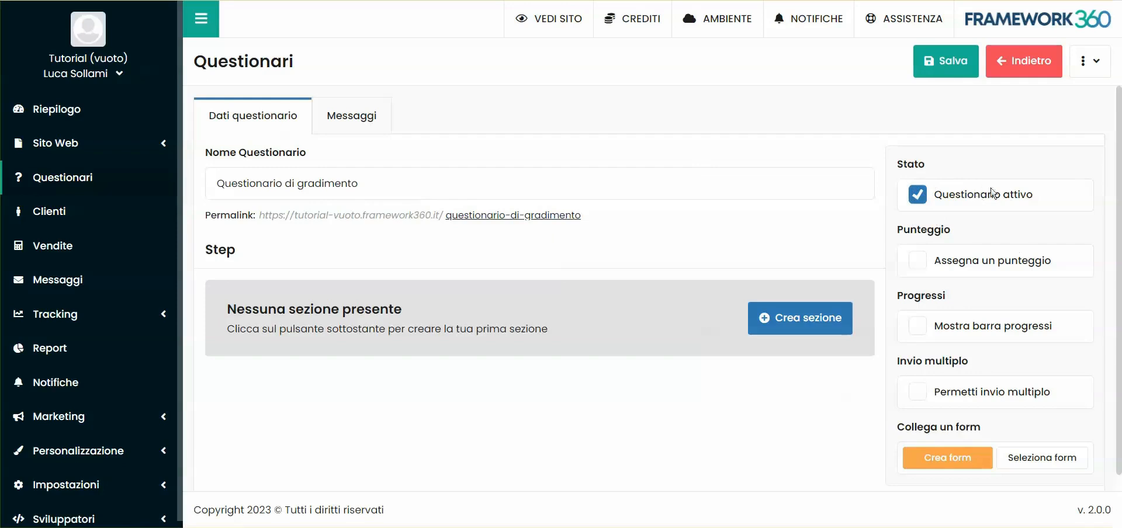
- Keep the questionnaire active and enable score assignment, the progress bar and multiple submissions
left_click(937, 200)
left_click(933, 202)
left_click(920, 267)
left_click(915, 331)
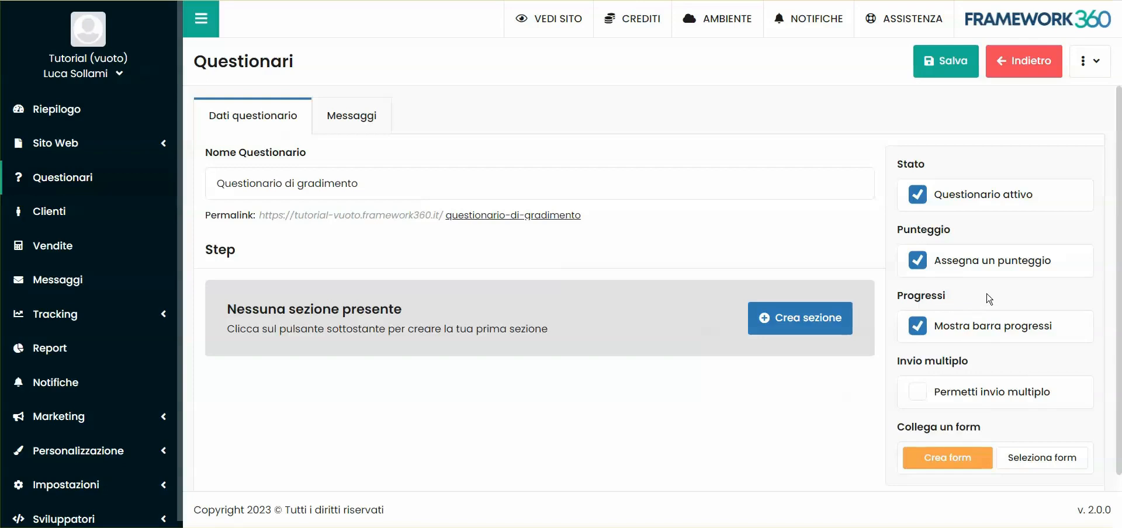
left_click(918, 396)
- Link the existing form "Form Contatti" to the questionnaire
scroll(923, 403, "down", 1)
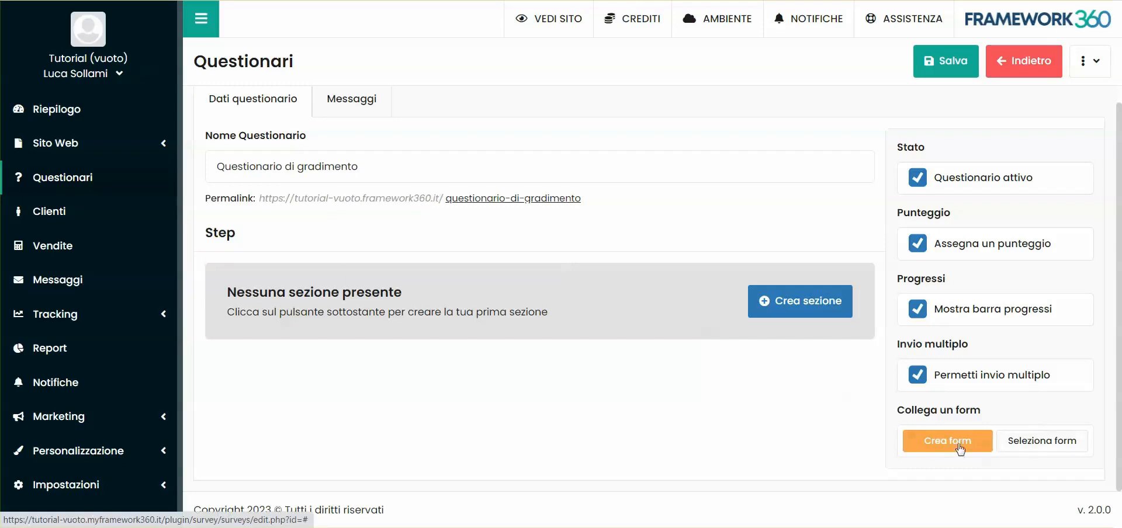
left_click(1032, 444)
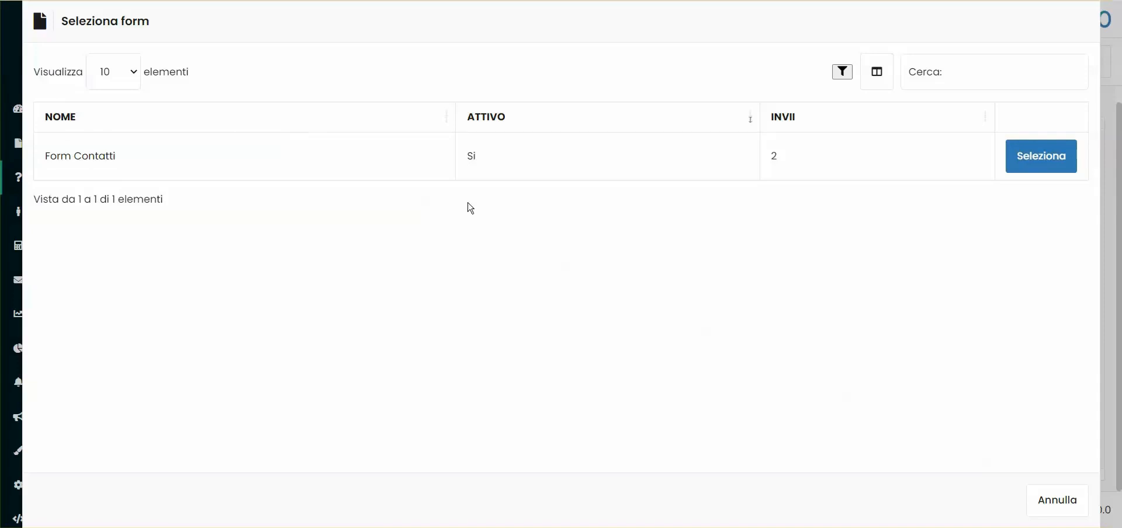
left_click(1040, 161)
scroll(995, 428, "down", 2)
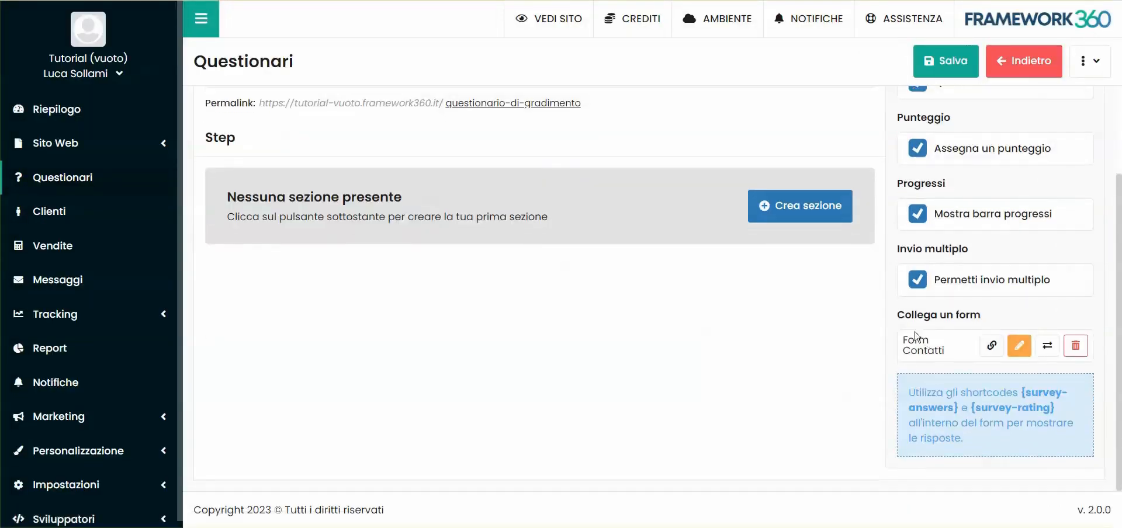
scroll(916, 337, "up", 1)
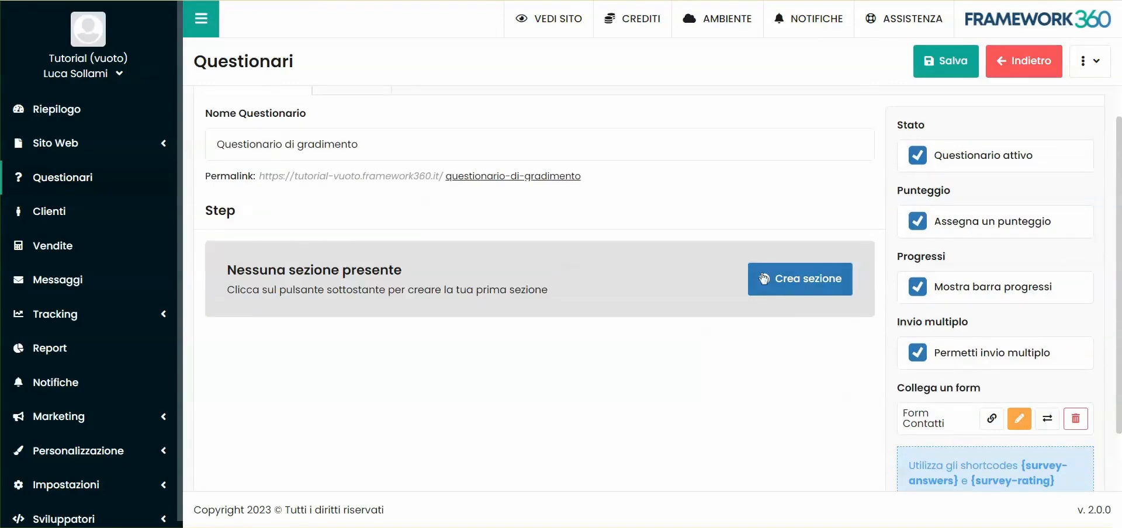
scroll(543, 233, "up", 1)
scroll(622, 268, "down", 2)
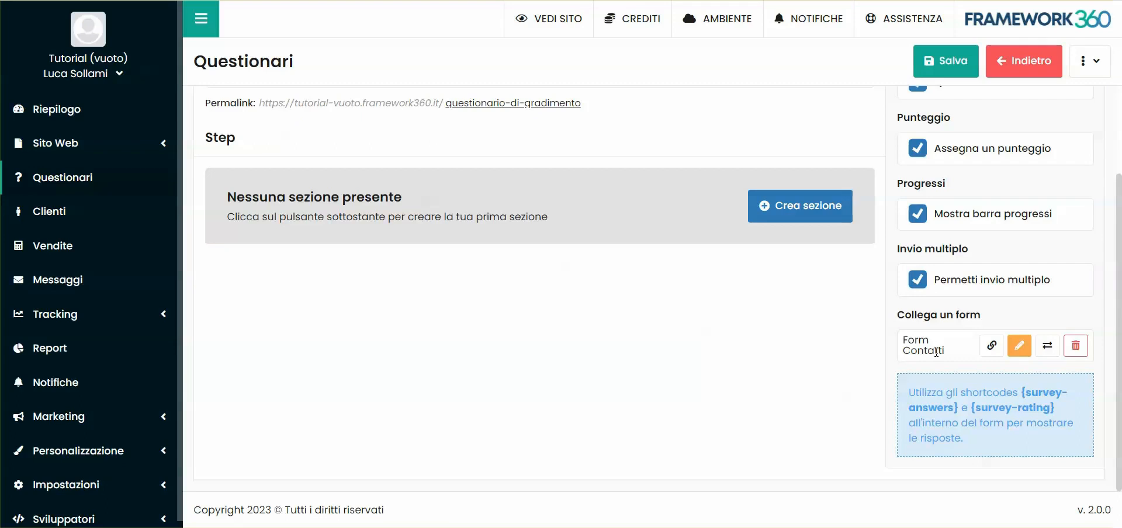
- Create the questionnaire's first section with the title "Servizi acquistati", leaving its description empty
scroll(494, 244, "up", 2)
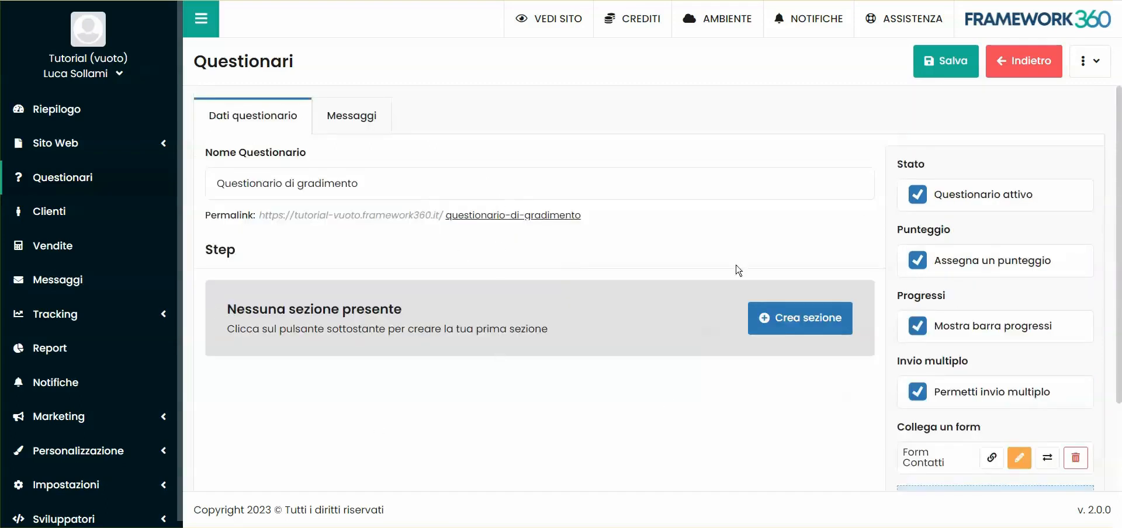
left_click(801, 319)
scroll(362, 250, "down", 3)
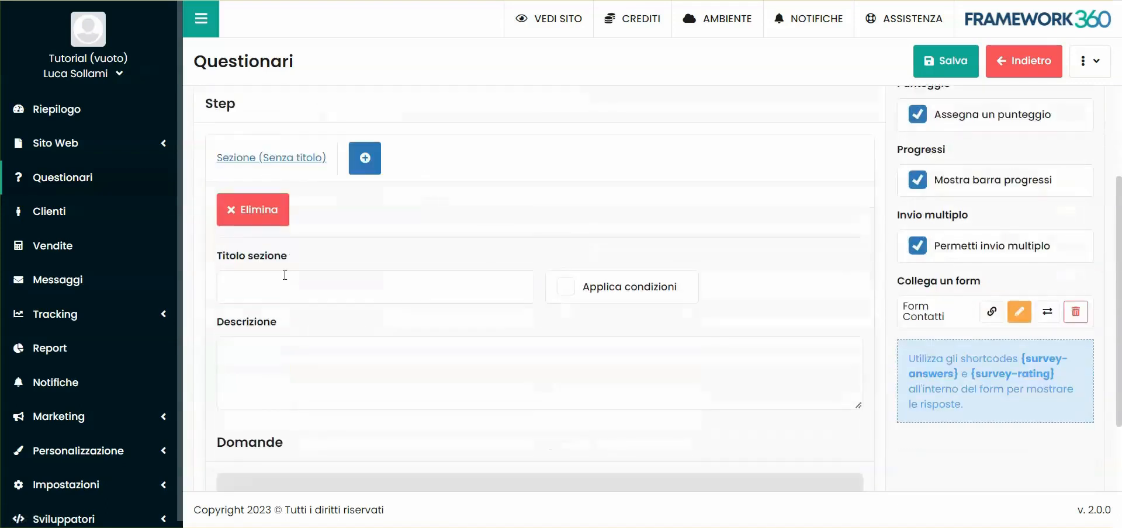
left_click(333, 275)
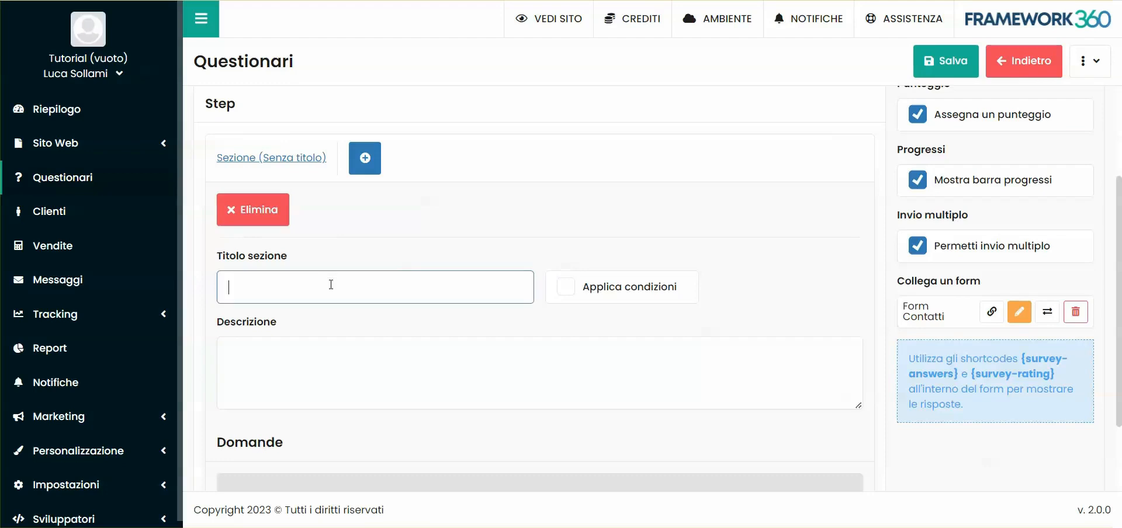
scroll(413, 245, "down", 2)
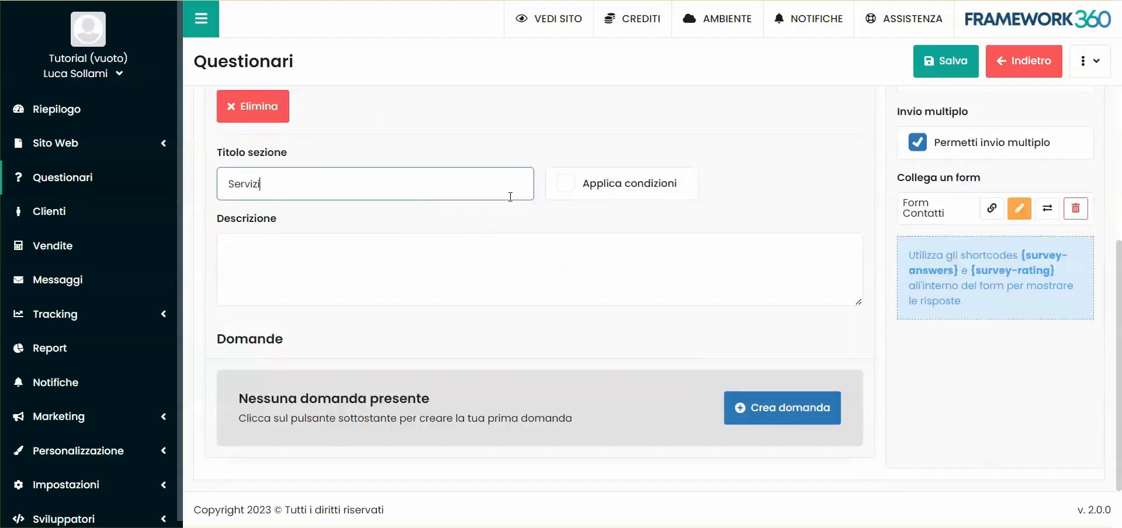
type("Servizi acquistati")
left_click(362, 275)
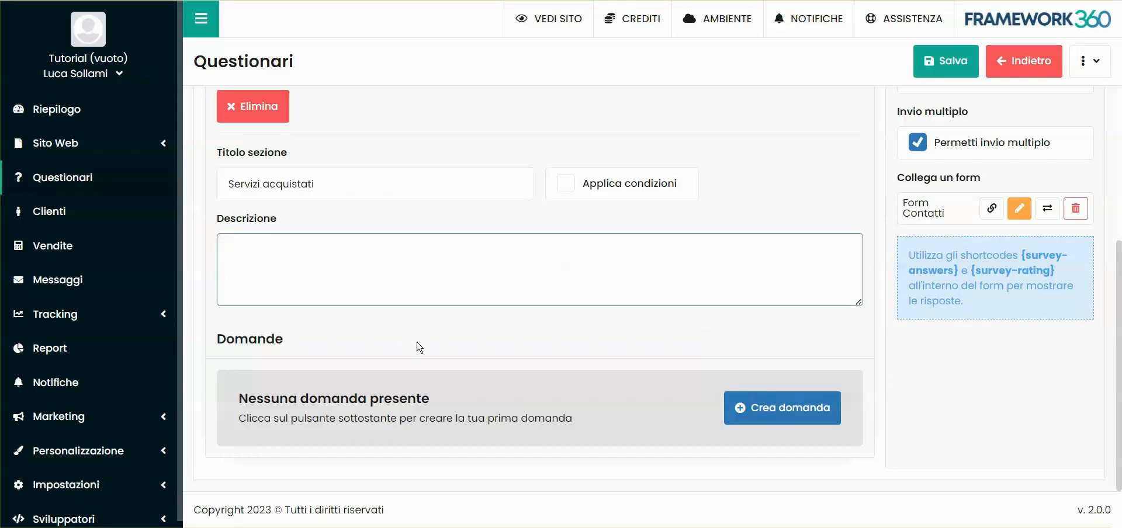
- Add a question "Quali servizi hai acquistato?" to the Servizi acquistati section
left_click(766, 422)
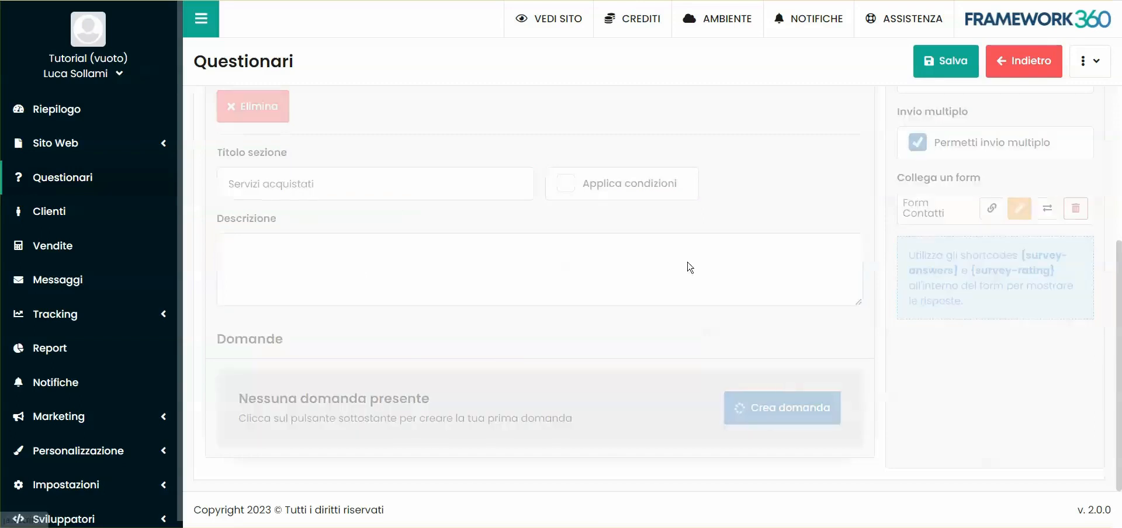
left_click(286, 244)
type("Quali servizi hai acquistato?")
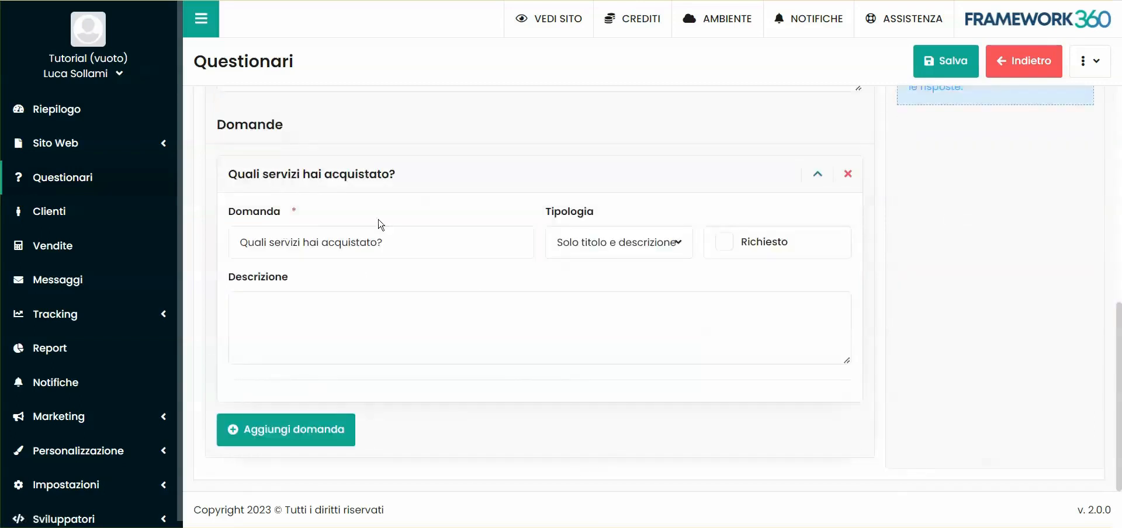
- Set the type of the "Quali servizi hai acquistato?" question to Risposta lunga and check its answer field
left_click(604, 246)
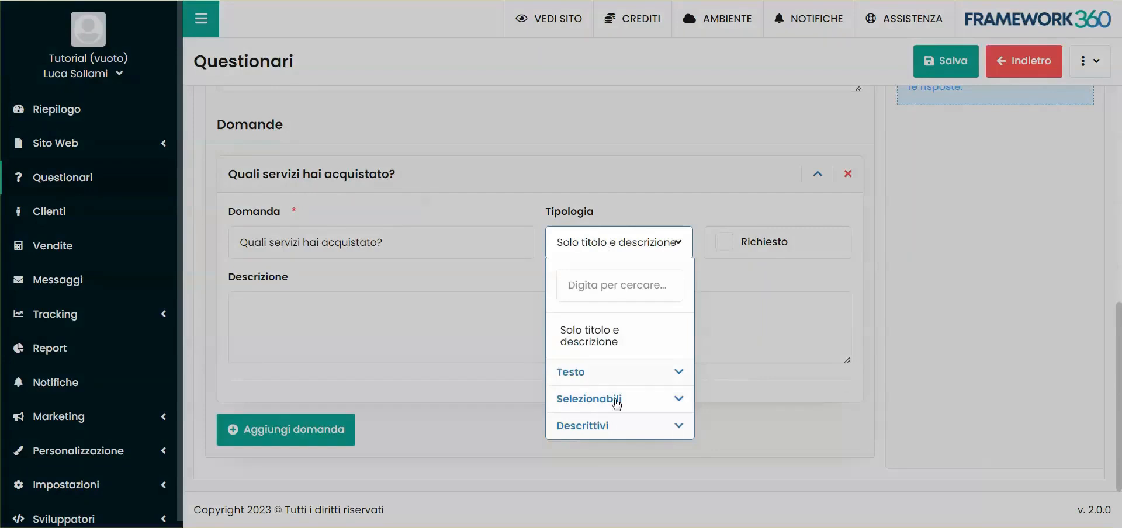
left_click(606, 371)
scroll(620, 350, "down", 2)
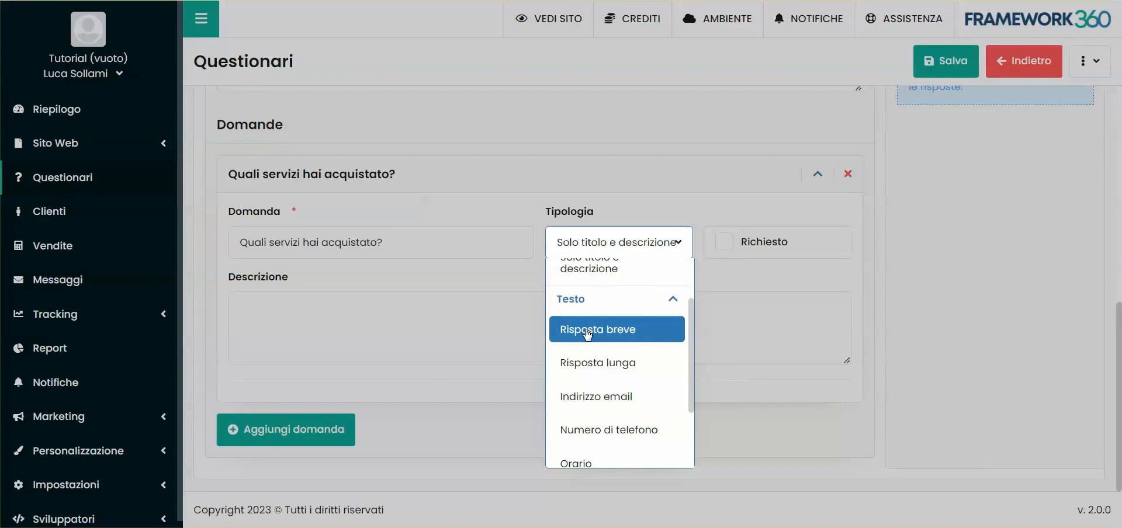
left_click(622, 367)
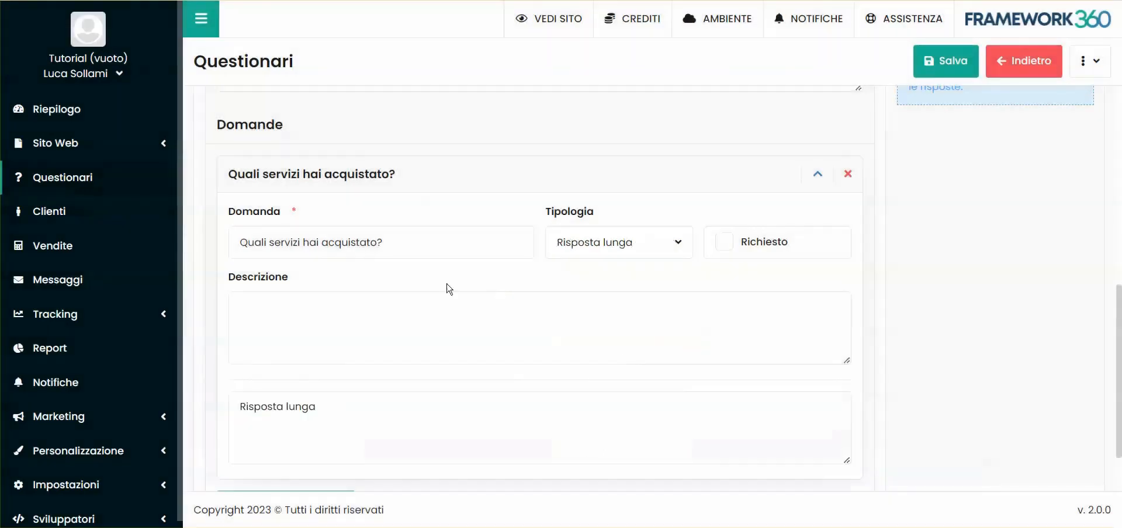
scroll(448, 288, "down", 2)
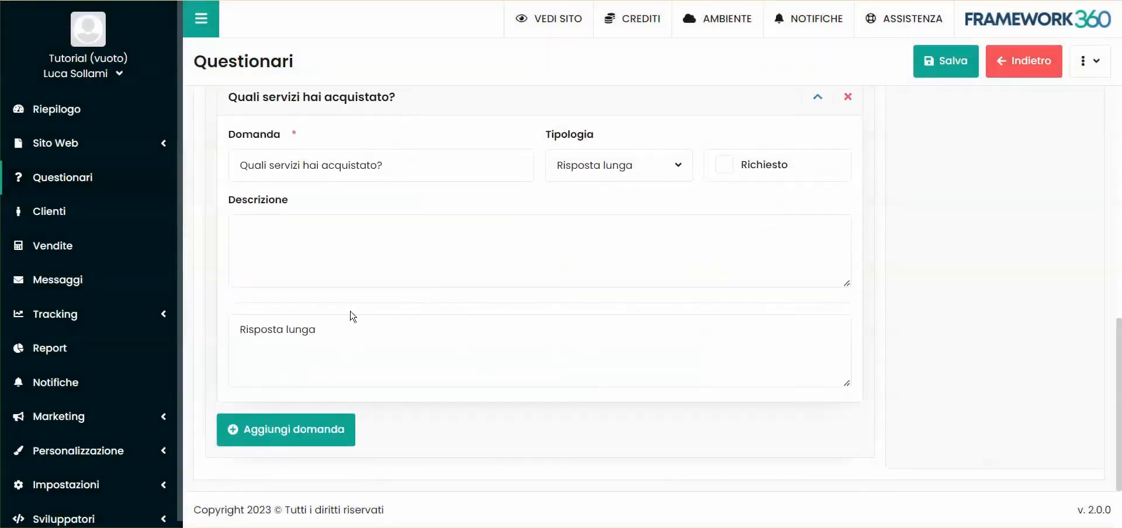
scroll(372, 298, "up", 1)
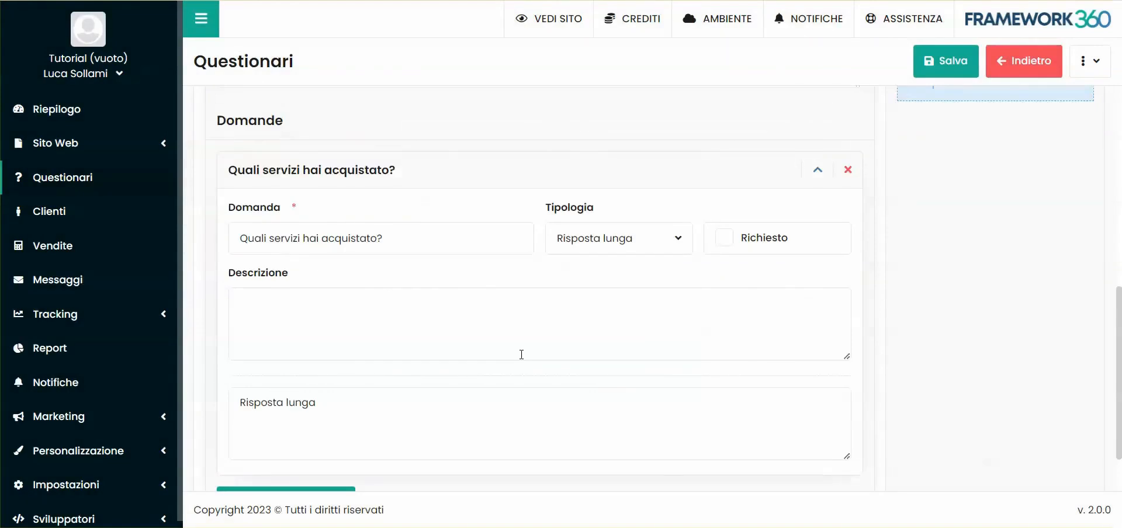
- Set the type of the "Quali servizi hai acquistato?" question to Risposta breve
left_click(619, 238)
scroll(608, 363, "down", 2)
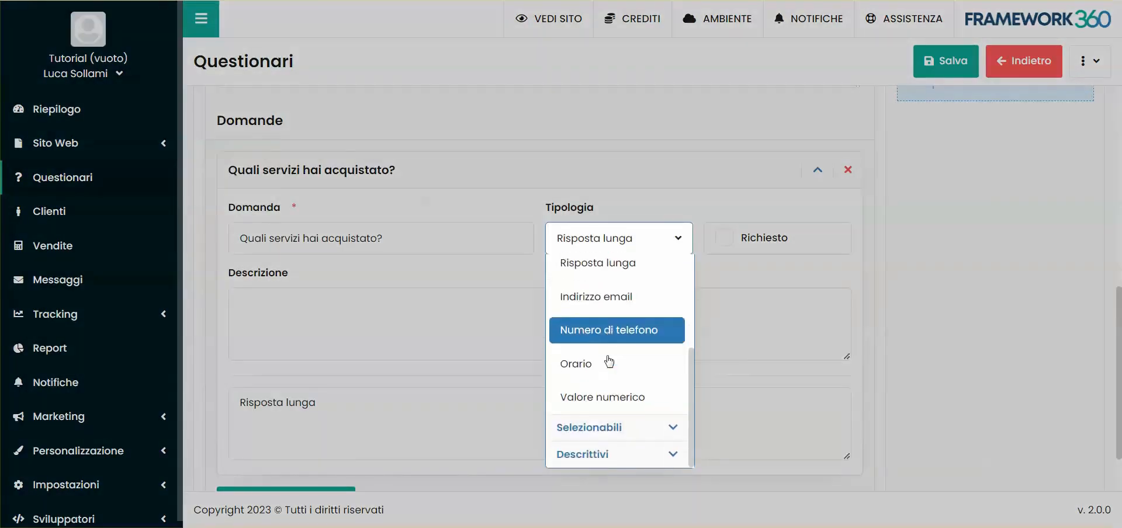
scroll(599, 345, "up", 2)
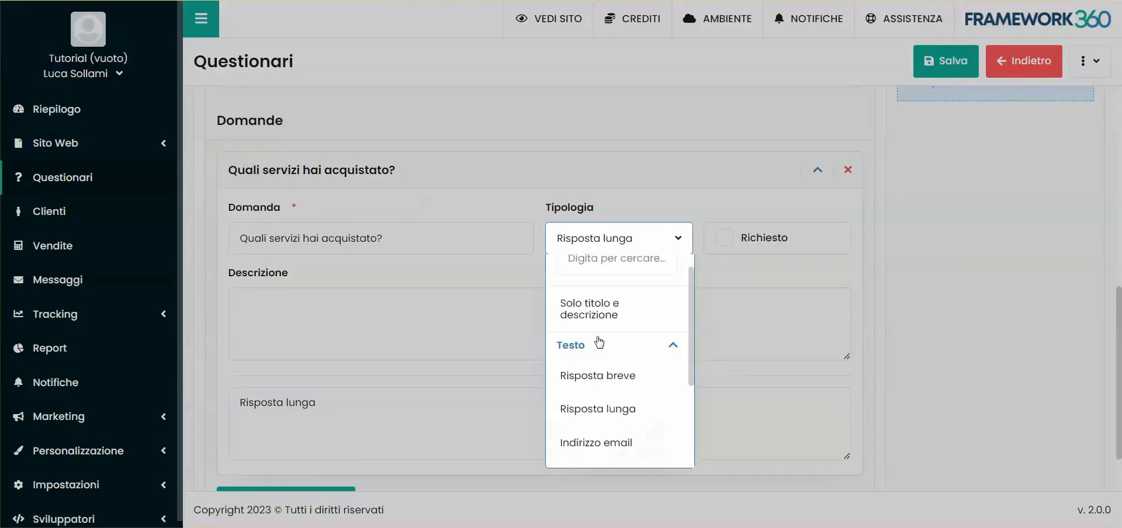
left_click(614, 381)
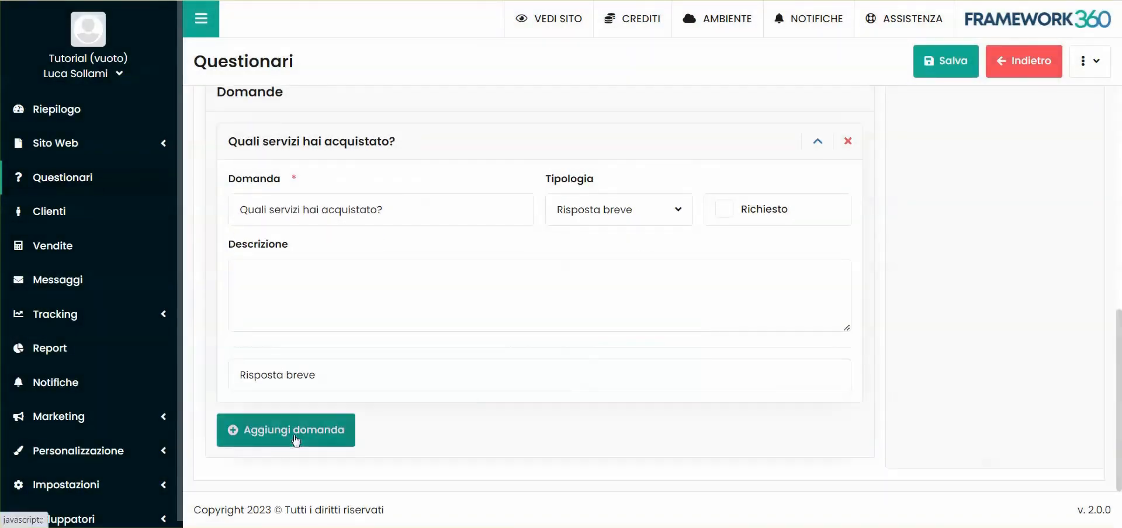
- Add a second question "Quanto tempo hai impiegato ad acquistare?" to the section
left_click(279, 451)
type("Quanto tempo hai i")
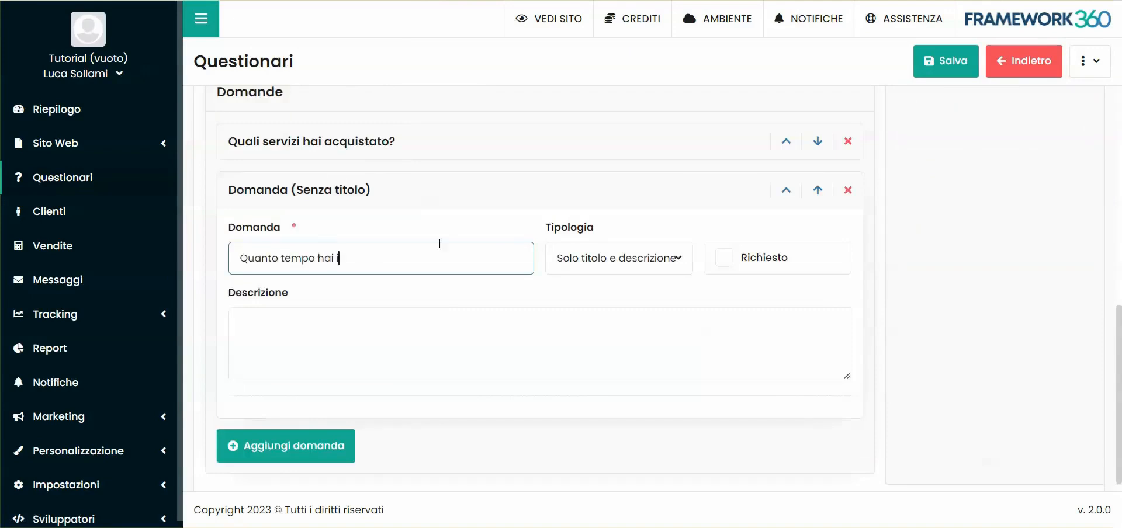
type("mpiegato ad acquistare?")
left_click(566, 287)
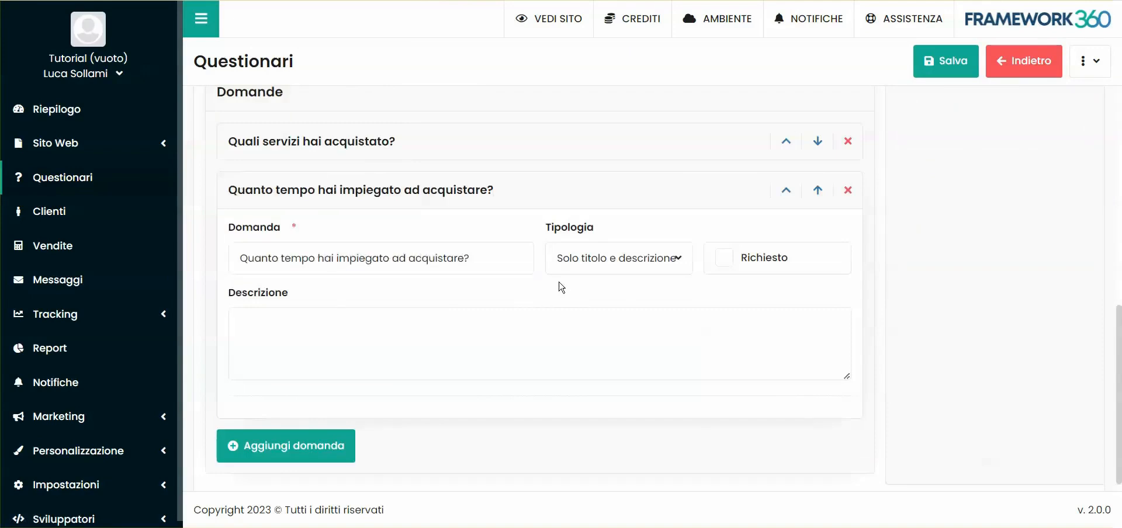
- Set the type of the "Quanto tempo hai impiegato ad acquistare?" question to Valore numerico
left_click(616, 257)
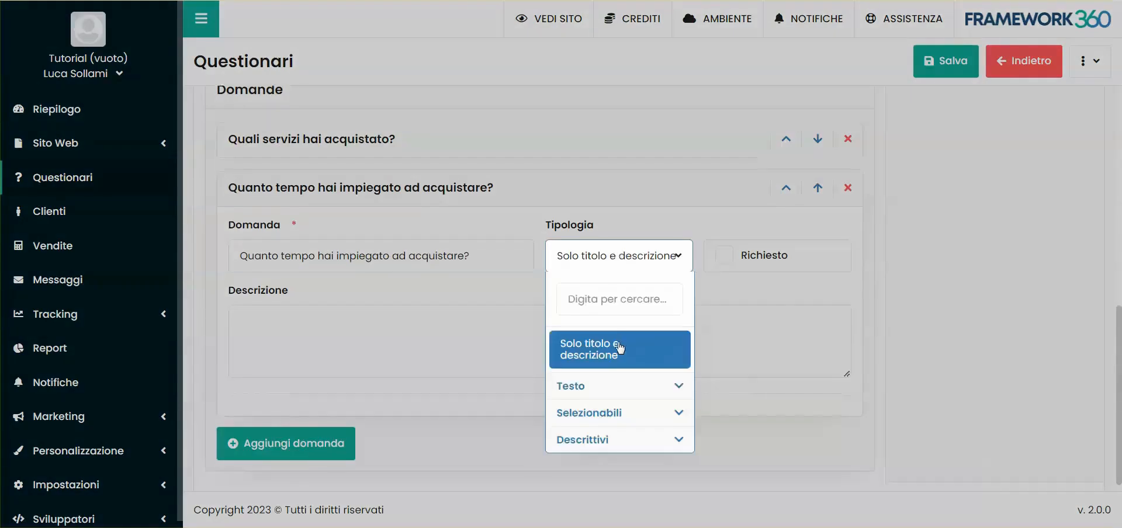
left_click(600, 372)
scroll(604, 409, "down", 2)
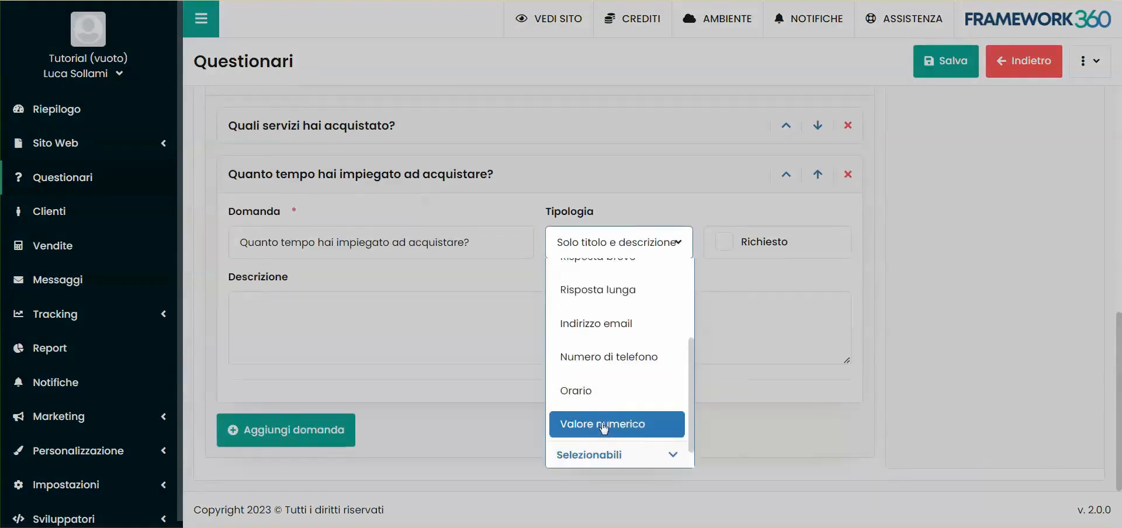
left_click(603, 426)
scroll(374, 362, "down", 2)
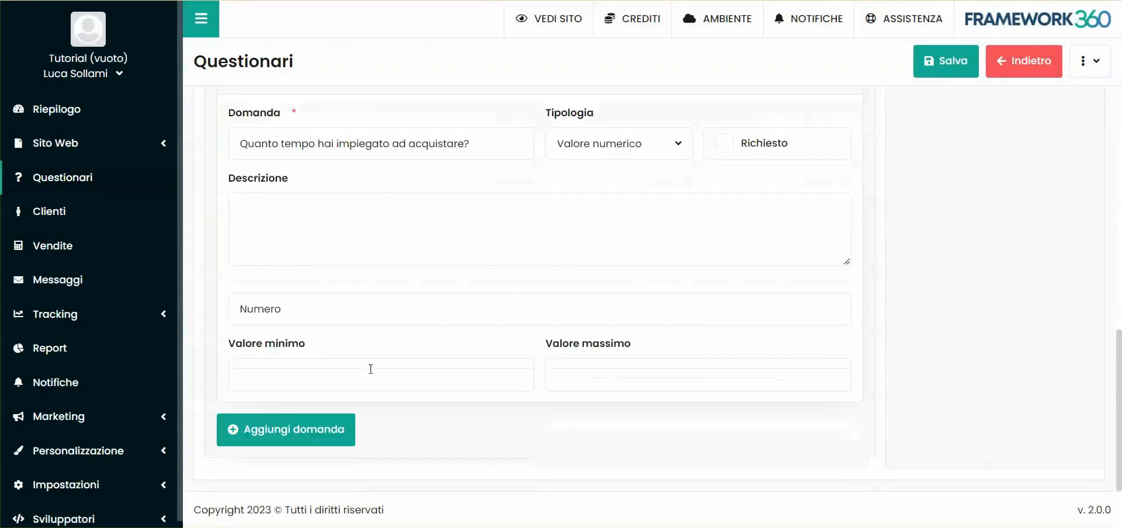
- Enter the question's description "Inserisci il numero di ore che hai impiegato prima di decidere di acquistare."
left_click(297, 240)
type("Inser")
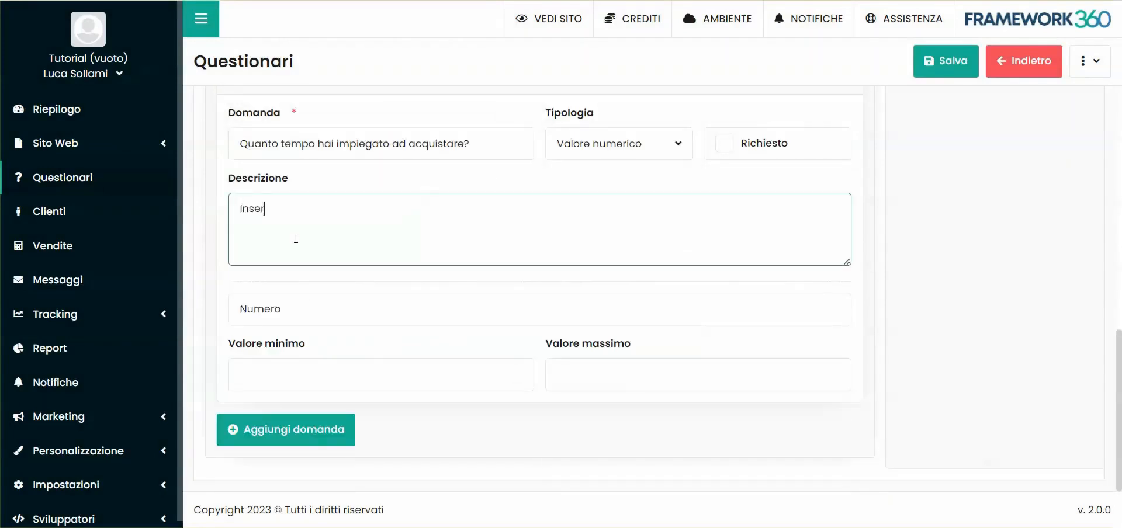
type("isci il numero di ore che hai impiegato prima di decidere di acquistare.")
left_click(327, 309)
- Add a third question of type Scelta singola titled "Quale operatore ti ha servito?" to the Servizi acquistati section
left_click(299, 440)
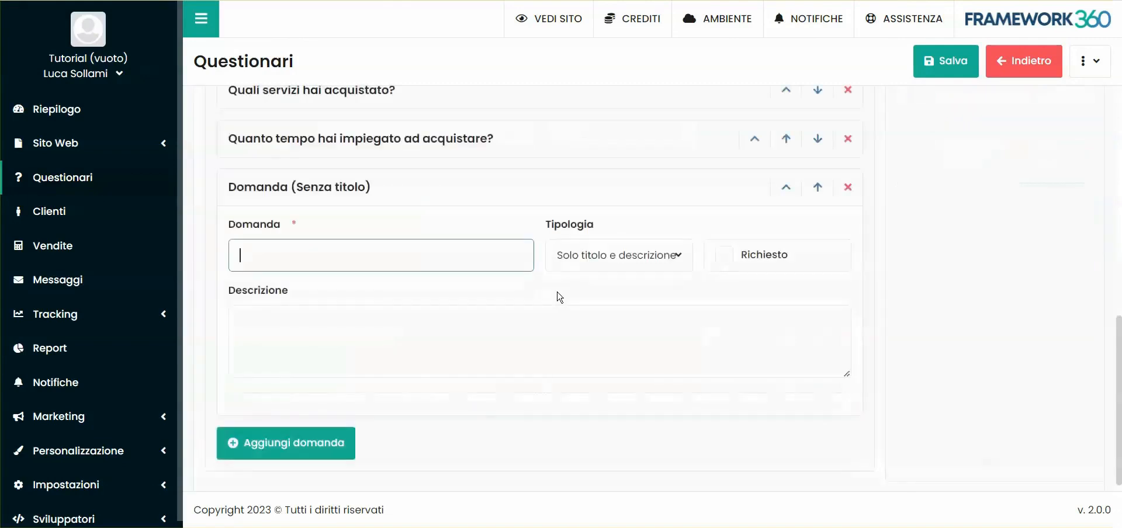
left_click(622, 253)
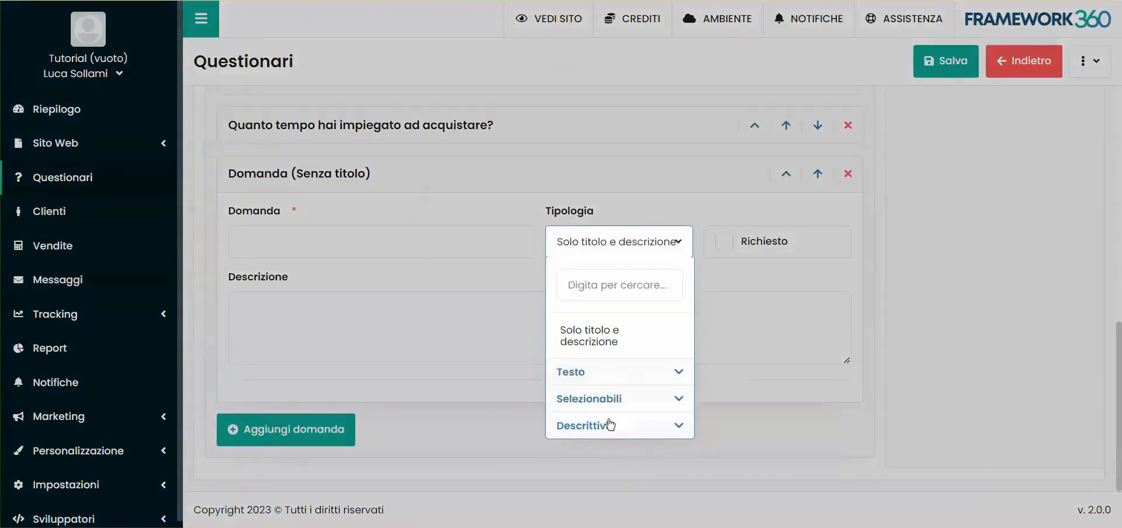
left_click(592, 399)
scroll(620, 409, "down", 1)
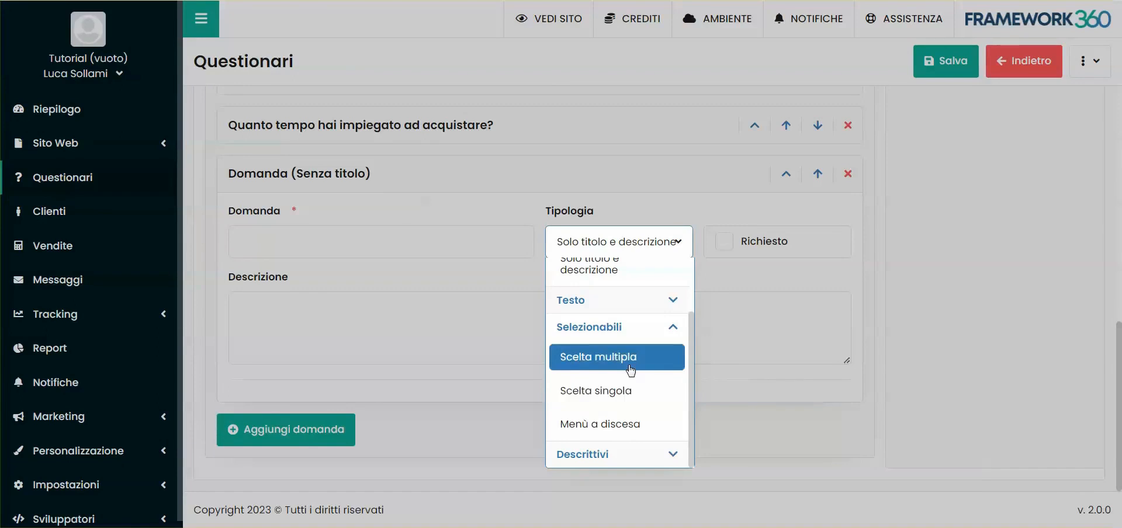
left_click(643, 396)
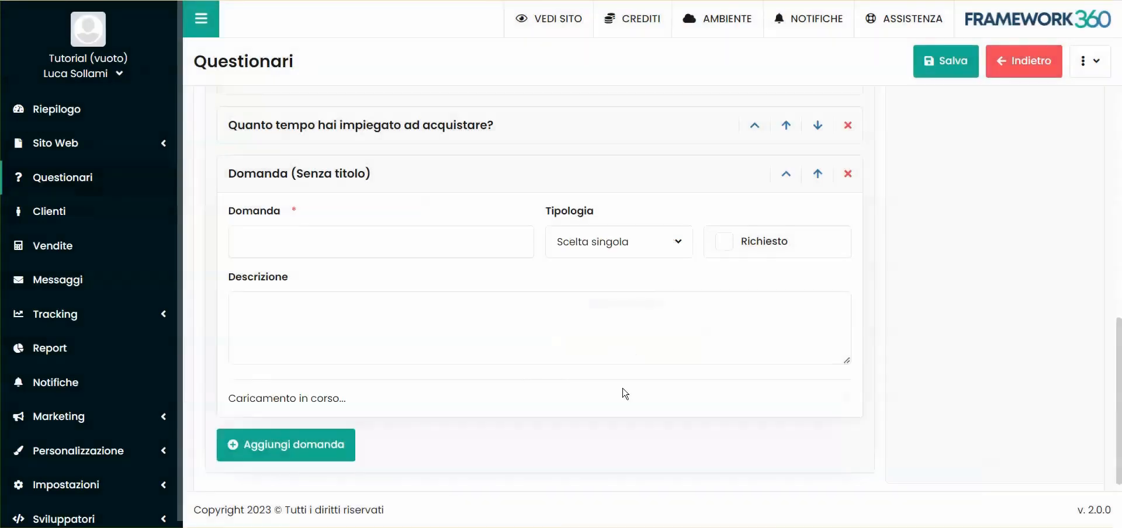
left_click(283, 251)
type("Quale operatore ti ha ser")
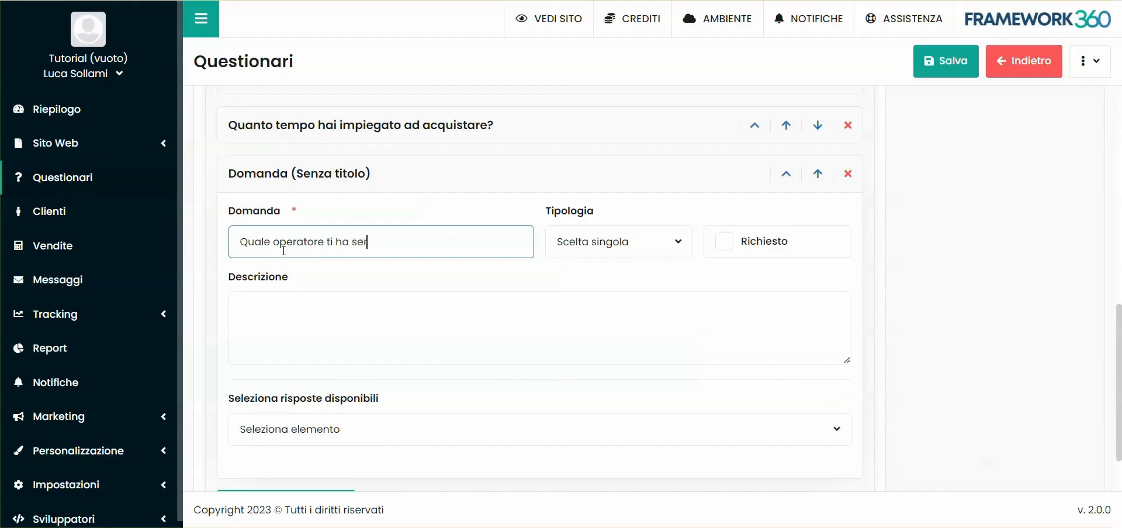
type("vito?")
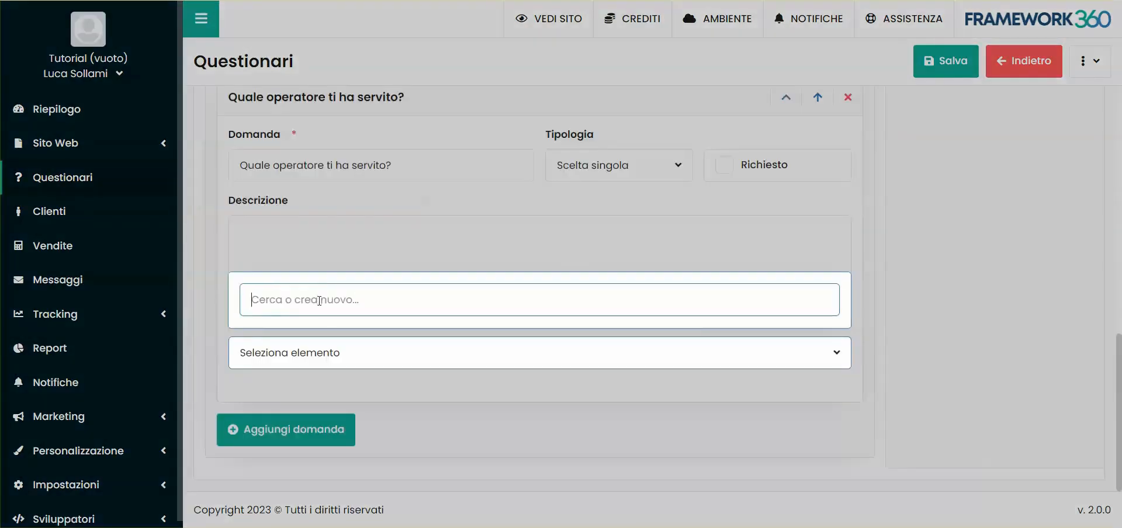
type("Mario")
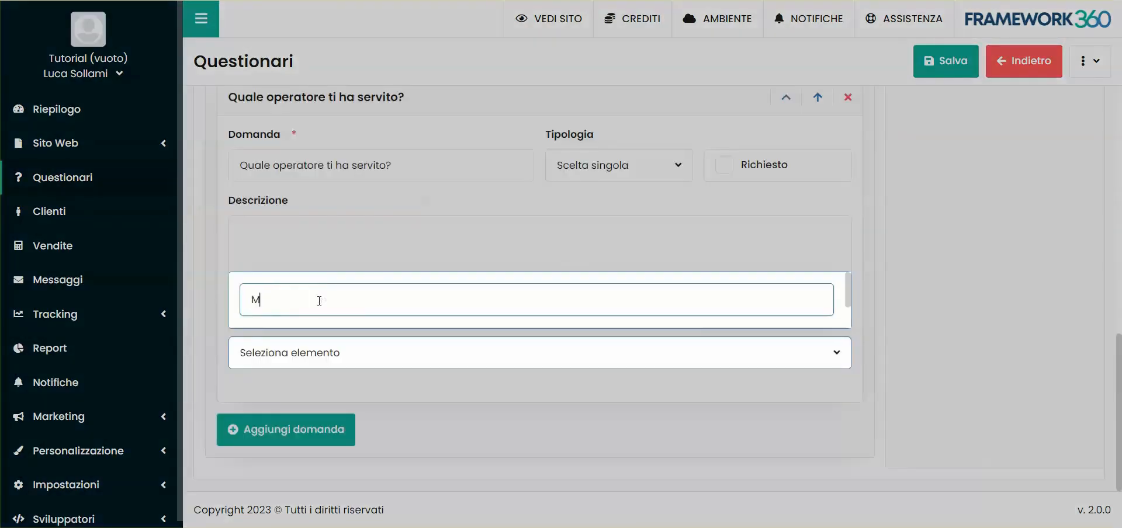
- Add the first names of four operators as the question's available answers and check their score fields
key("Return")
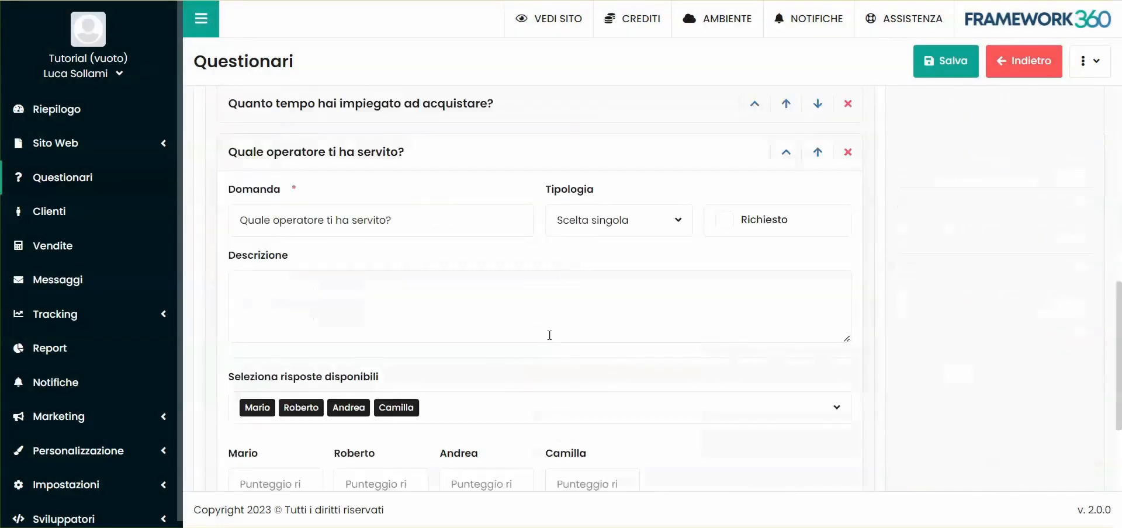
scroll(238, 382, "down", 2)
left_click(241, 375)
left_click(349, 375)
left_click(468, 374)
left_click(566, 377)
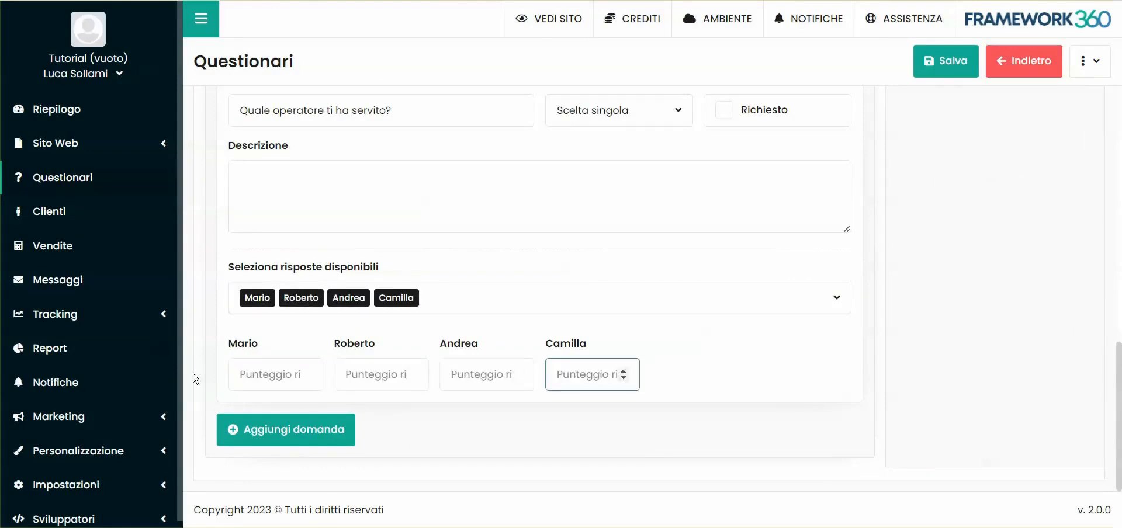
left_click(525, 266)
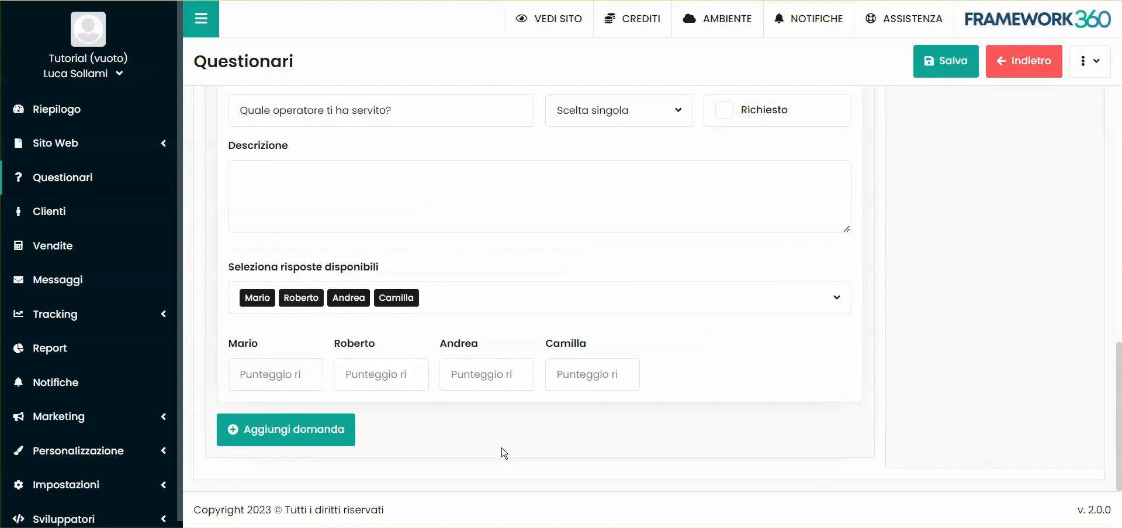
- Add a fourth question titled "Quali competenze hai?" with the type Scelta singola
left_click(243, 432)
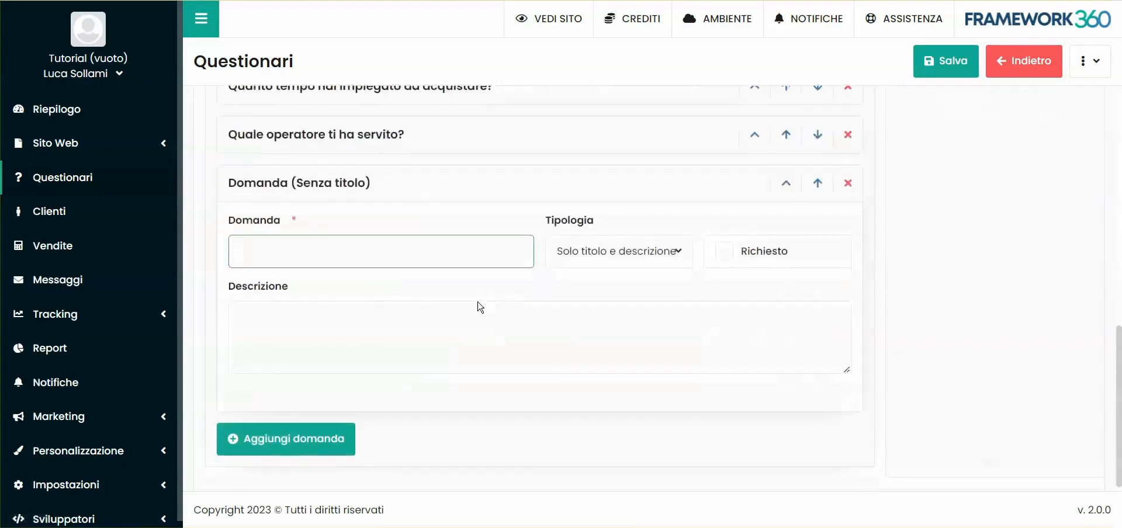
type("Quali compe")
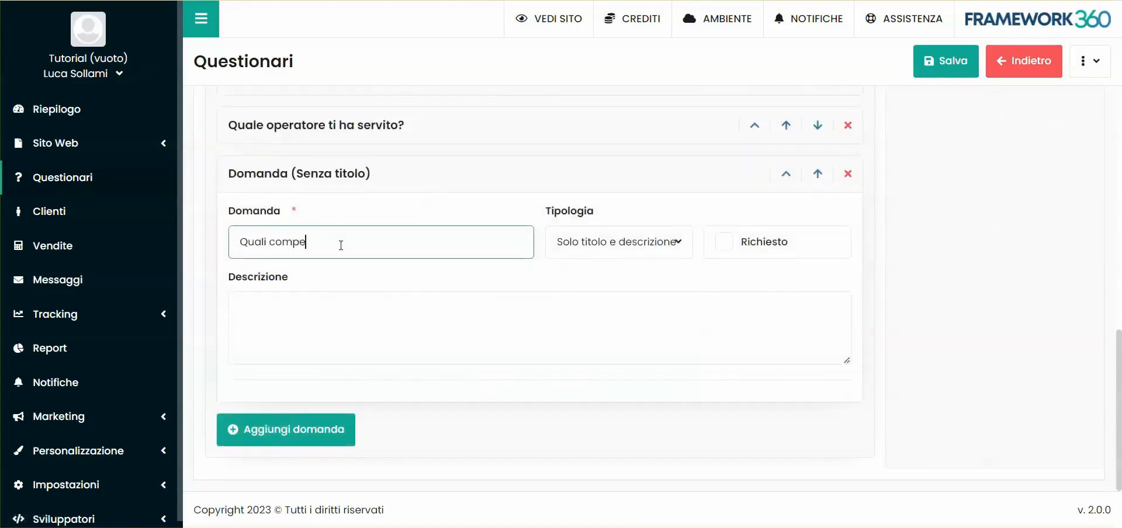
type("tenze hai?")
left_click(648, 249)
left_click(607, 398)
left_click(601, 426)
scroll(467, 373, "down", 1)
- Create the available answers Meccanica, Web and elettronica for the "Quali competenze hai?" question
left_click(333, 374)
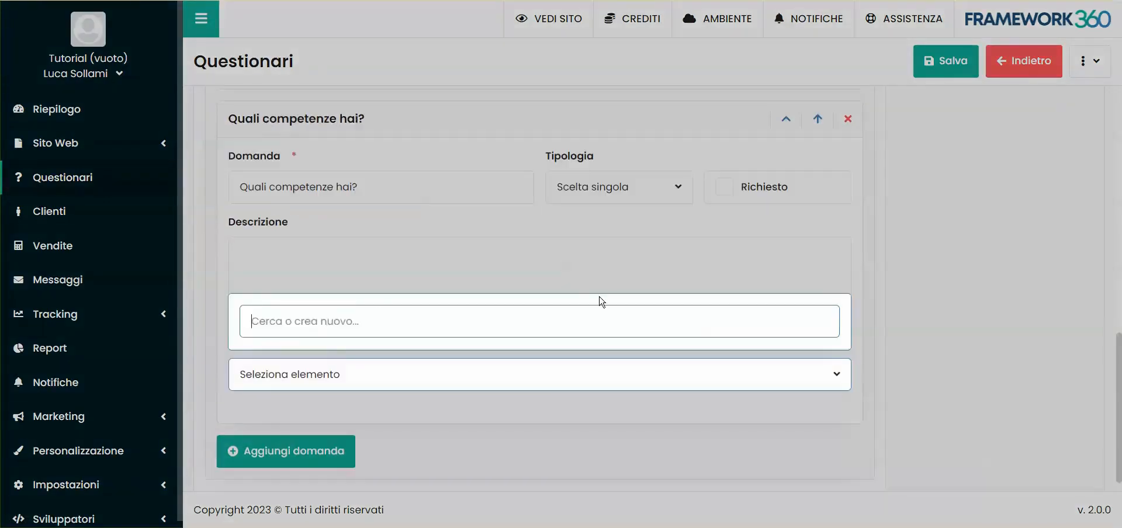
type("Meccanica")
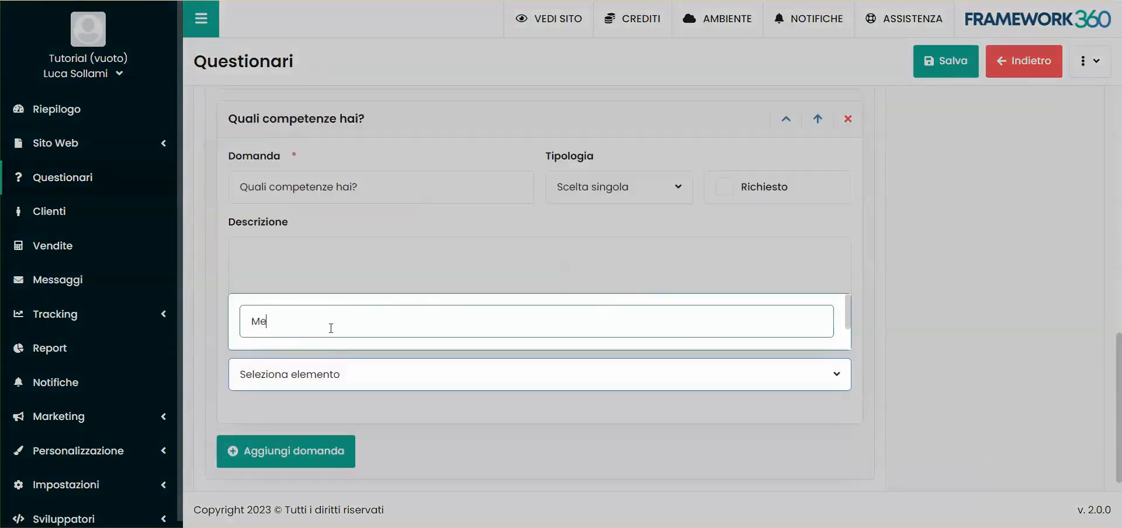
key("Return")
type("Web")
key("Return")
type("ele")
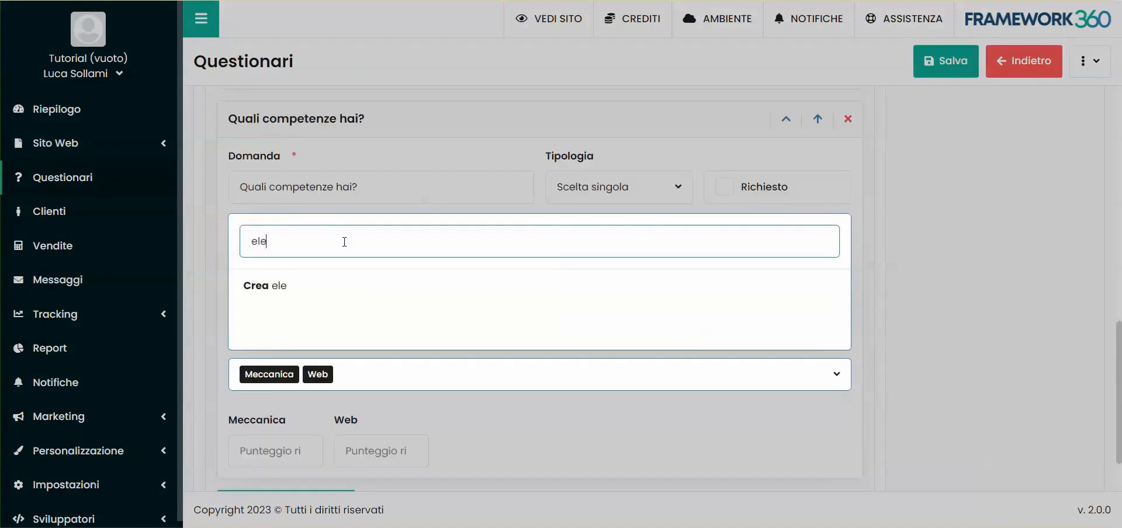
type("ttronica")
key("Return")
left_click(876, 380)
scroll(806, 403, "down", 1)
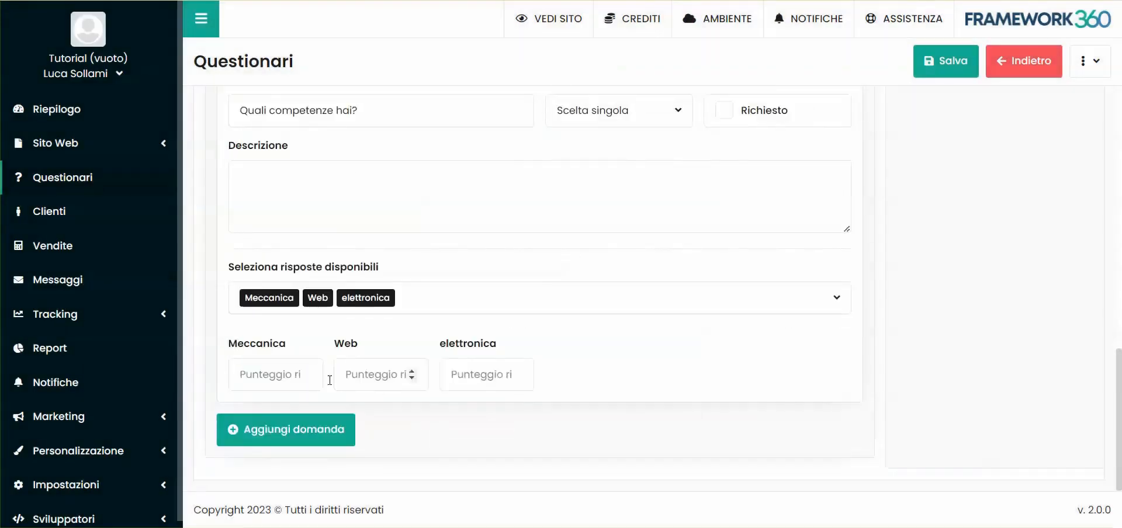
- Set the answer scores to 10 for Meccanica, 5 for Web and 3 for elettronica
left_click(266, 375)
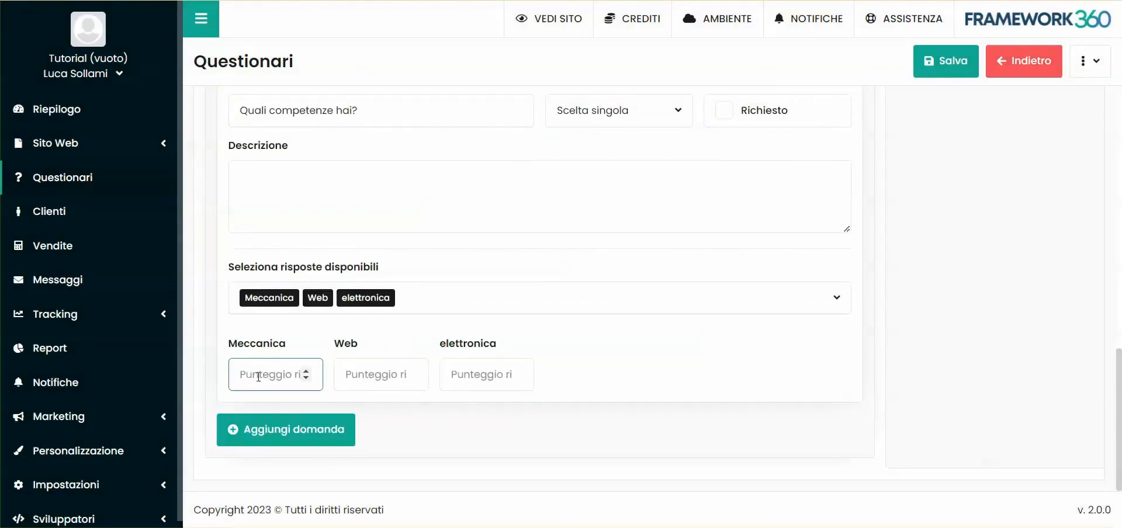
type("10")
left_click(401, 375)
type("5")
left_click(444, 369)
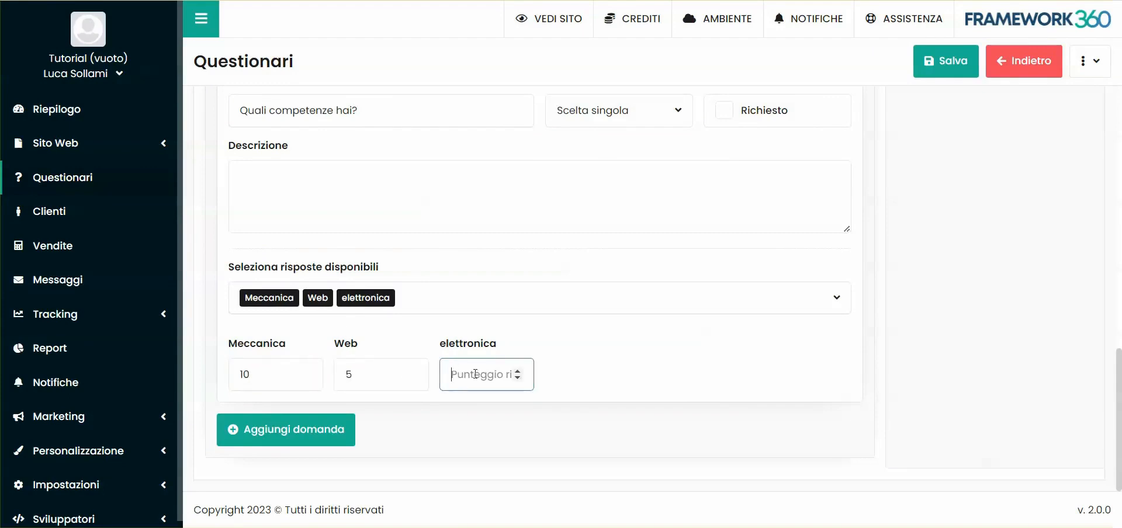
type("3")
left_click(565, 373)
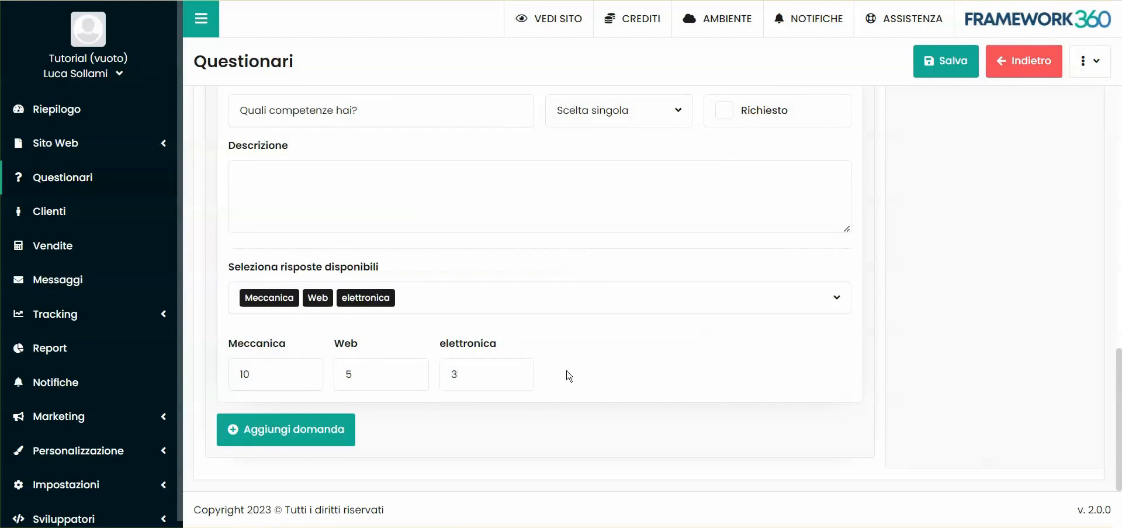
- Add a second section to the questionnaire and title it "Soddisfazione cliente"
scroll(588, 290, "up", 15)
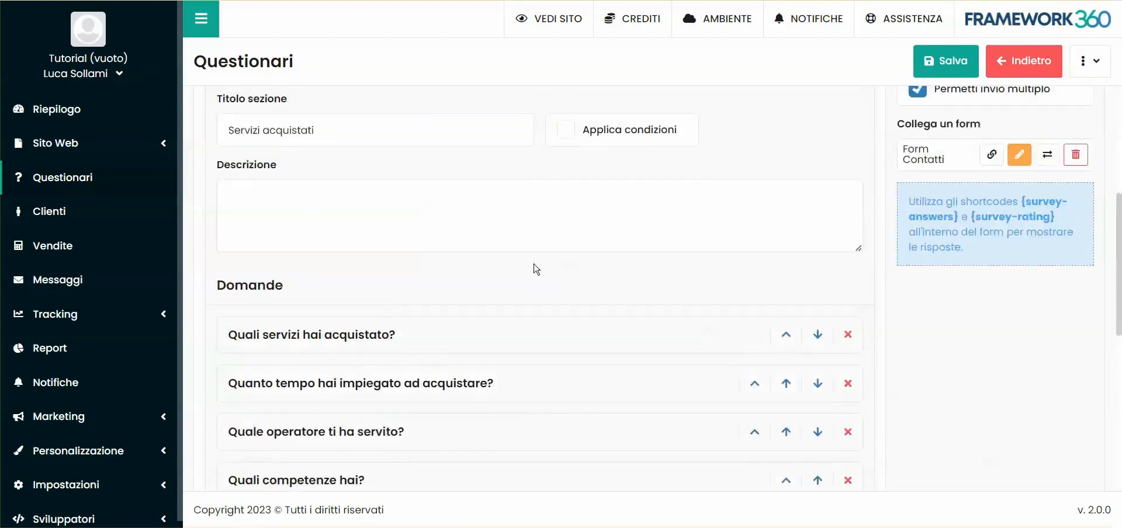
scroll(586, 300, "down", 12)
scroll(614, 305, "up", 12)
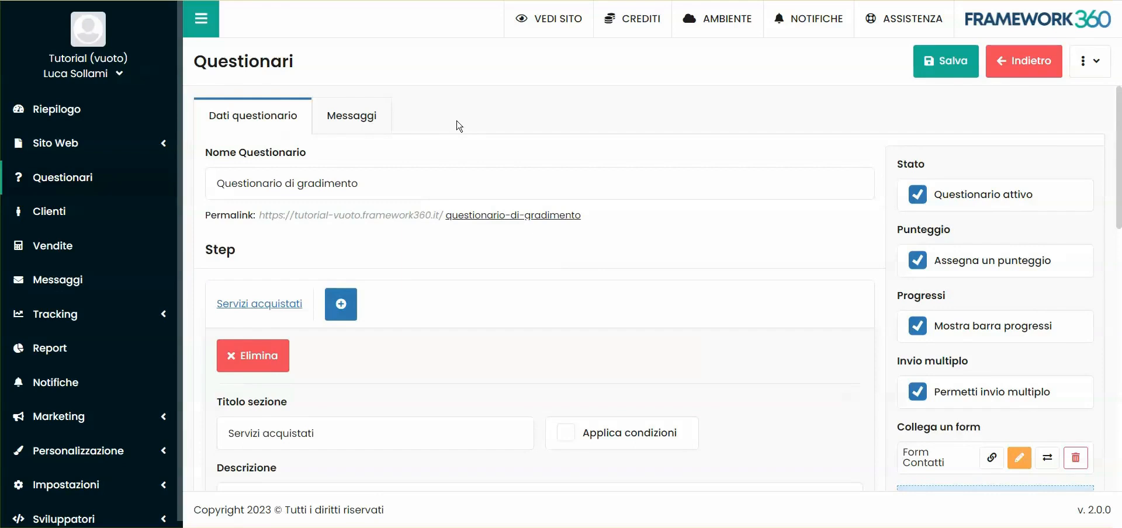
scroll(459, 125, "down", 1)
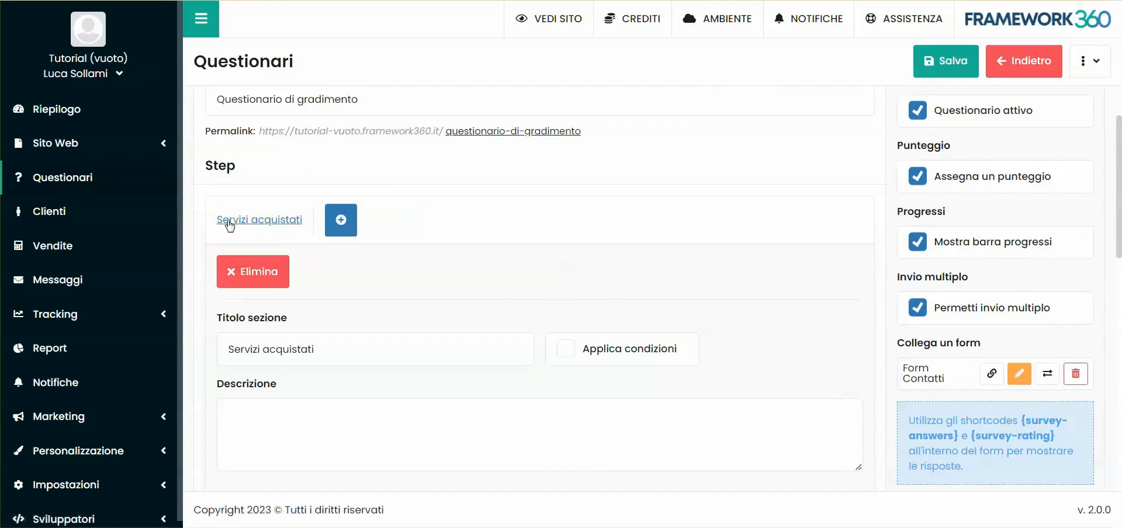
left_click(349, 224)
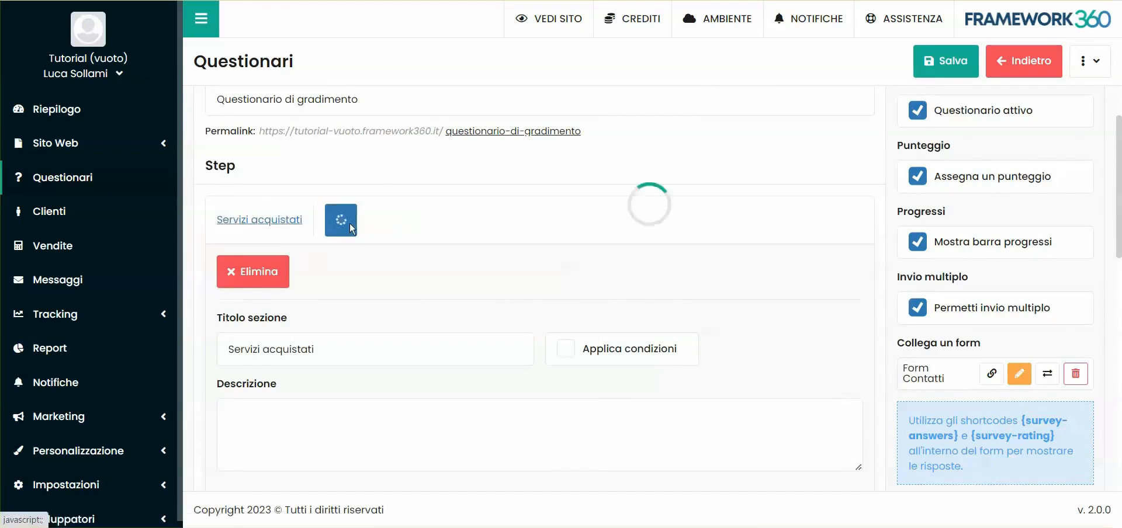
scroll(489, 328, "down", 1)
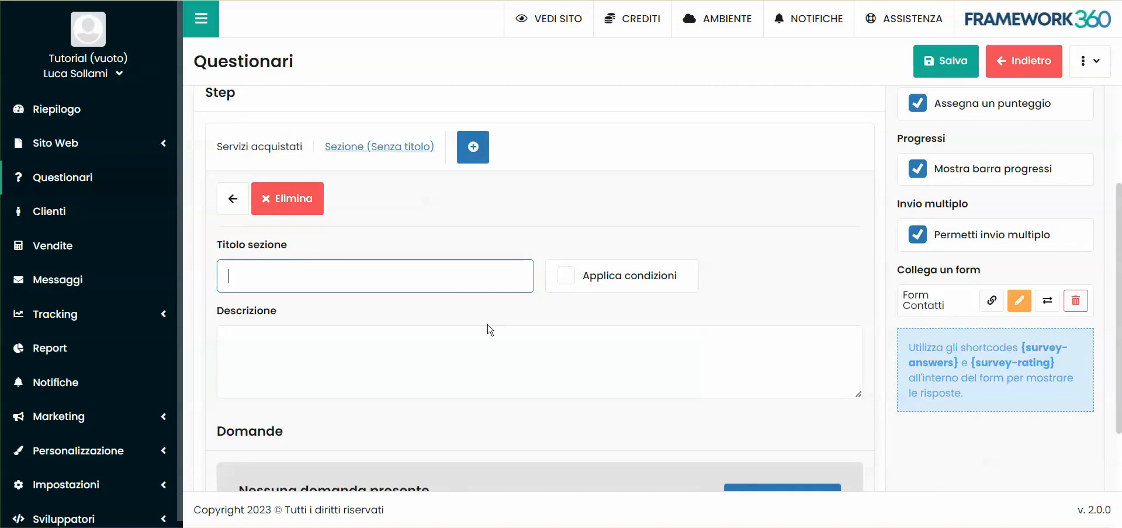
type("Soddisfazione cliente")
scroll(513, 255, "down", 1)
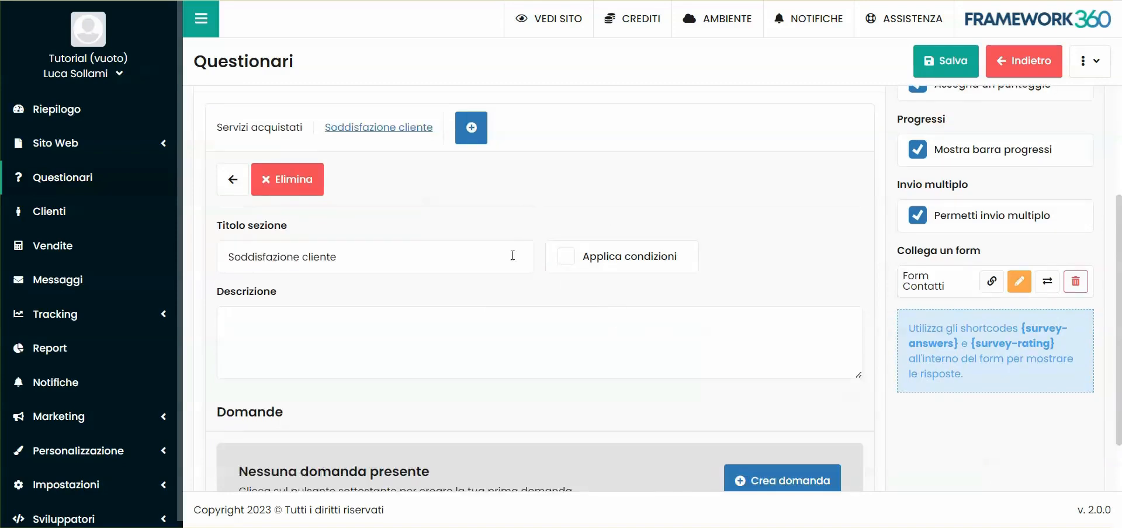
- Enable conditions for the Soddisfazione cliente section and base the rule on the question "Quale operatore ti ha servito?"
left_click(565, 255)
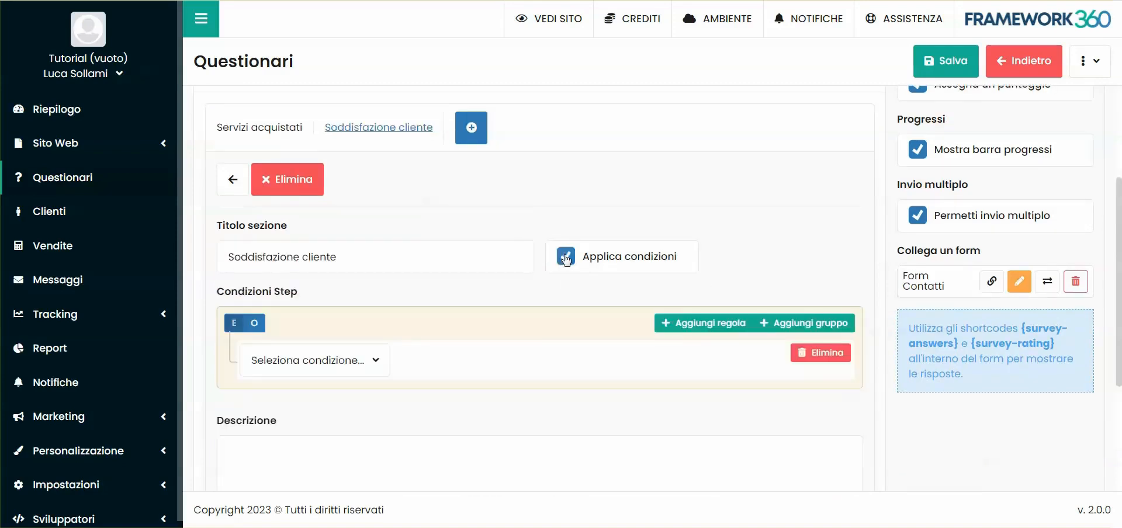
scroll(599, 246, "down", 1)
left_click(338, 287)
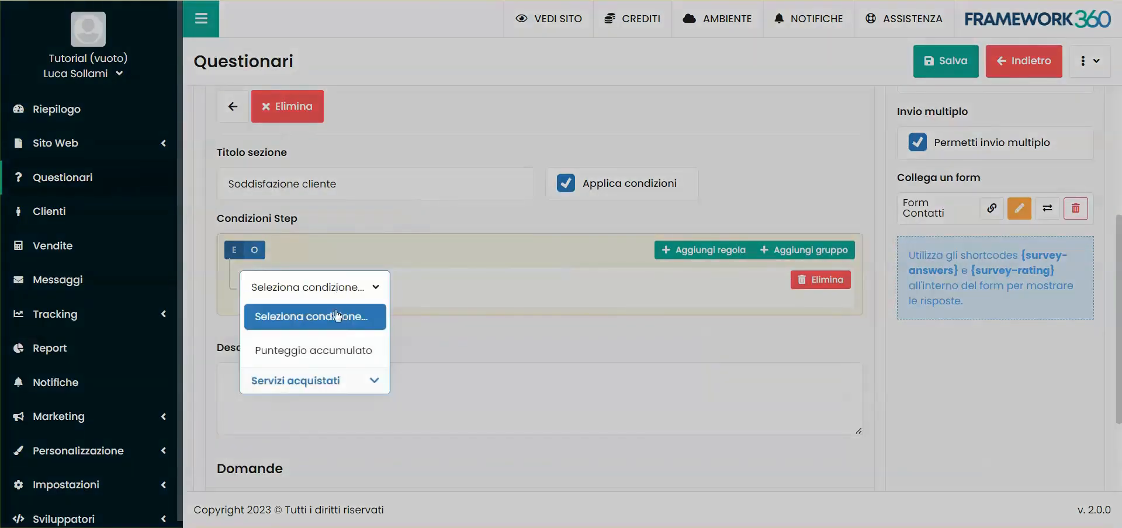
left_click(295, 375)
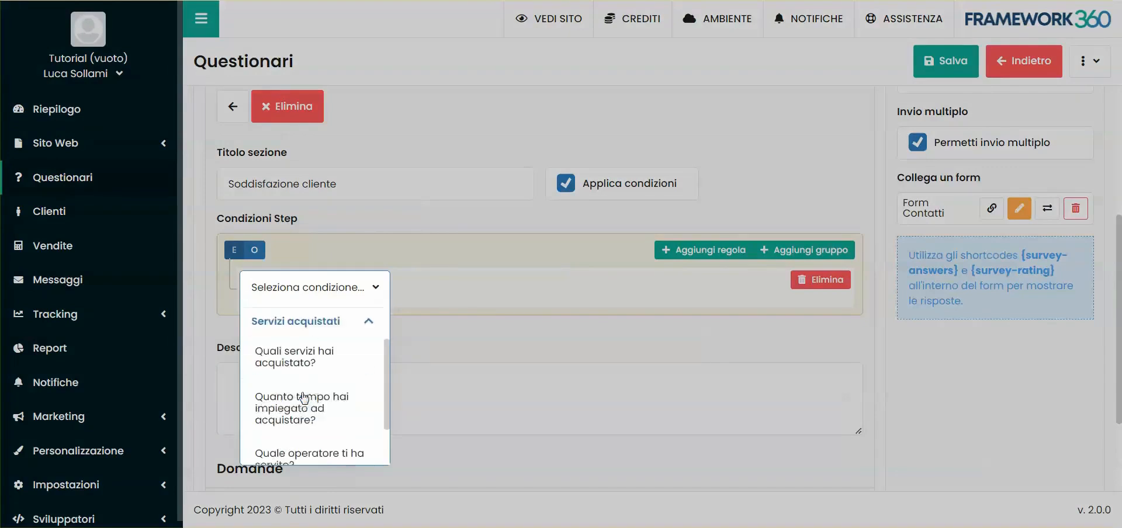
scroll(303, 388, "down", 1)
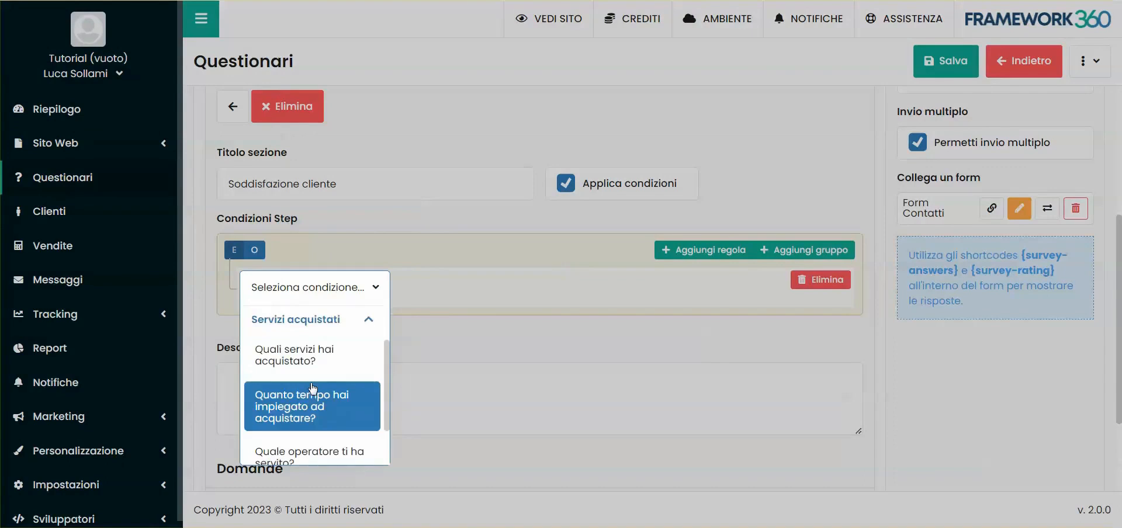
scroll(312, 406, "down", 1)
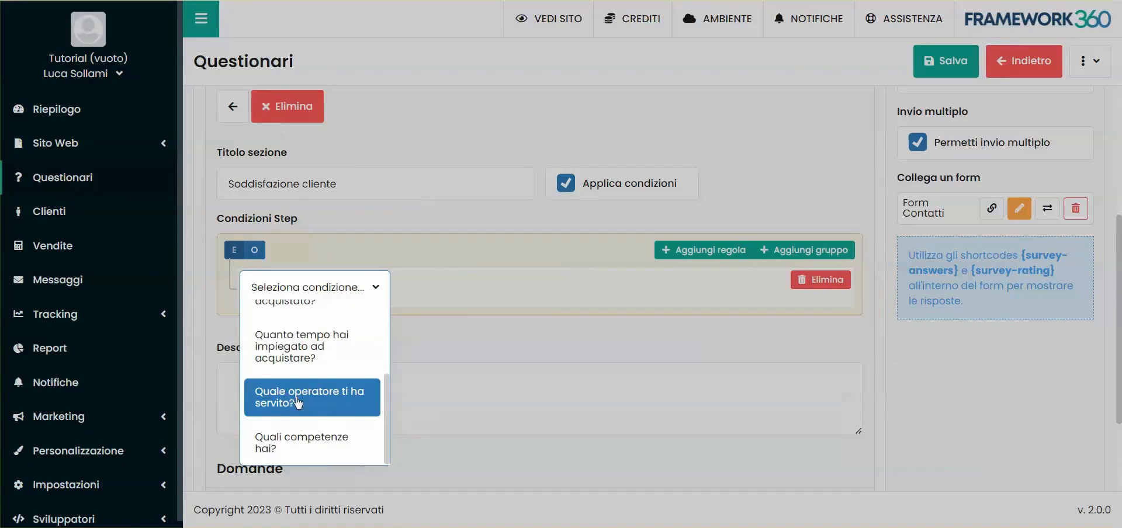
left_click(298, 404)
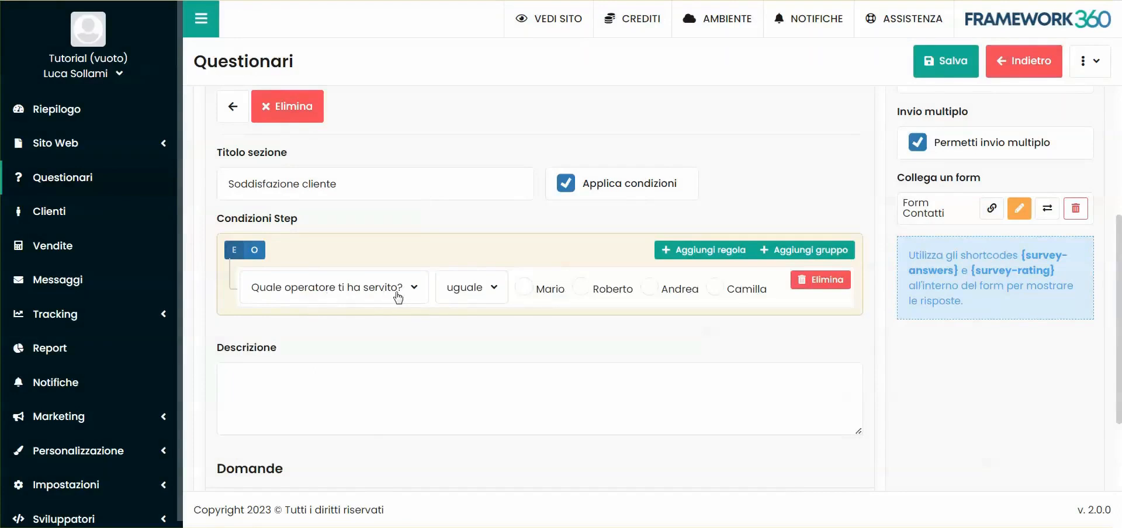
- Set the section's condition to require the second listed operator as the answer
left_click(581, 288)
scroll(610, 284, "down", 3)
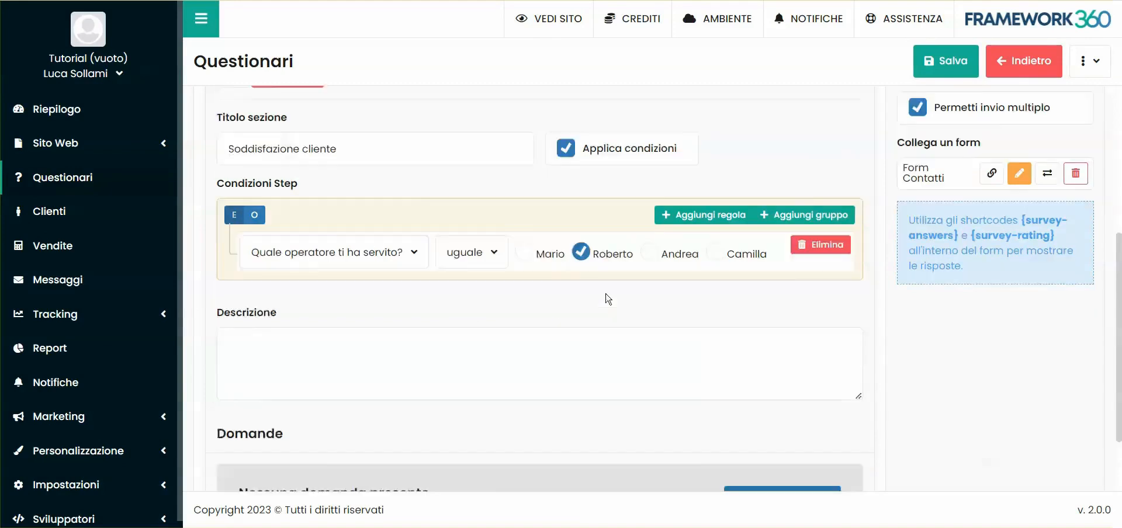
scroll(608, 195, "up", 3)
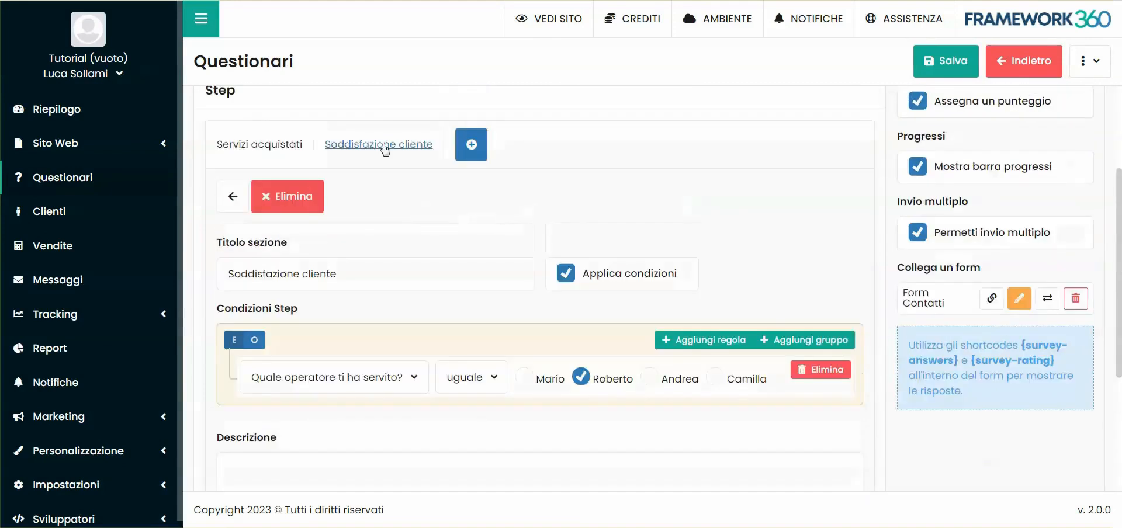
scroll(490, 203, "down", 3)
- Create a question in this section titled "Come ti sei trovato con" followed by the selected operator's name and a question mark
left_click(755, 420)
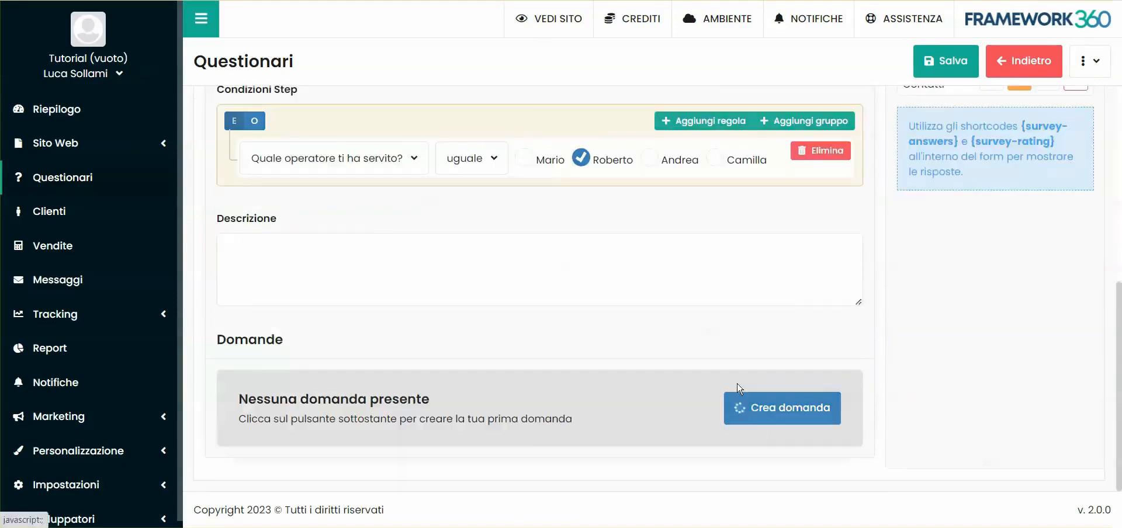
left_click(311, 239)
type("Come ti sei trovato con Roberto?")
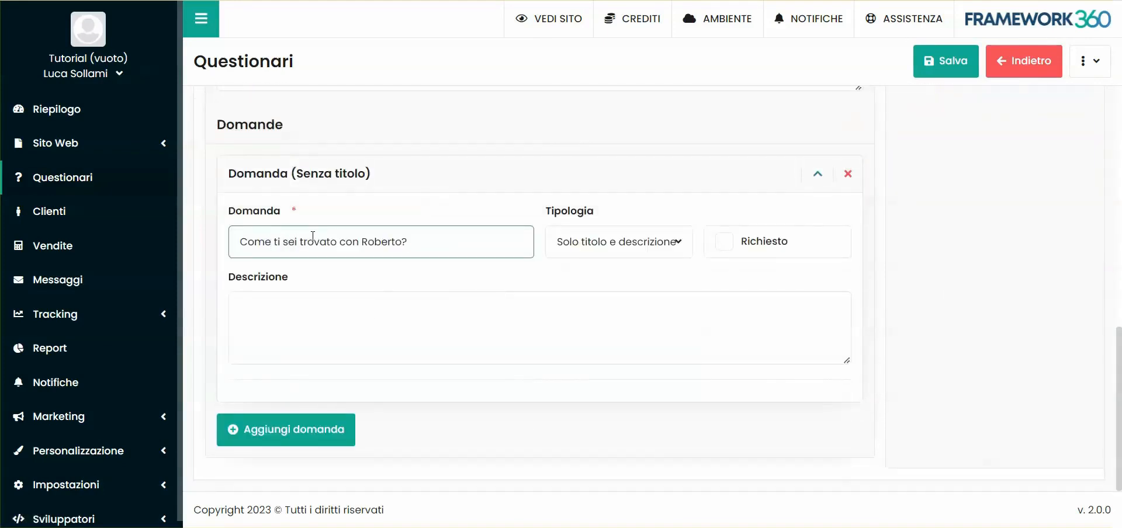
left_click(401, 271)
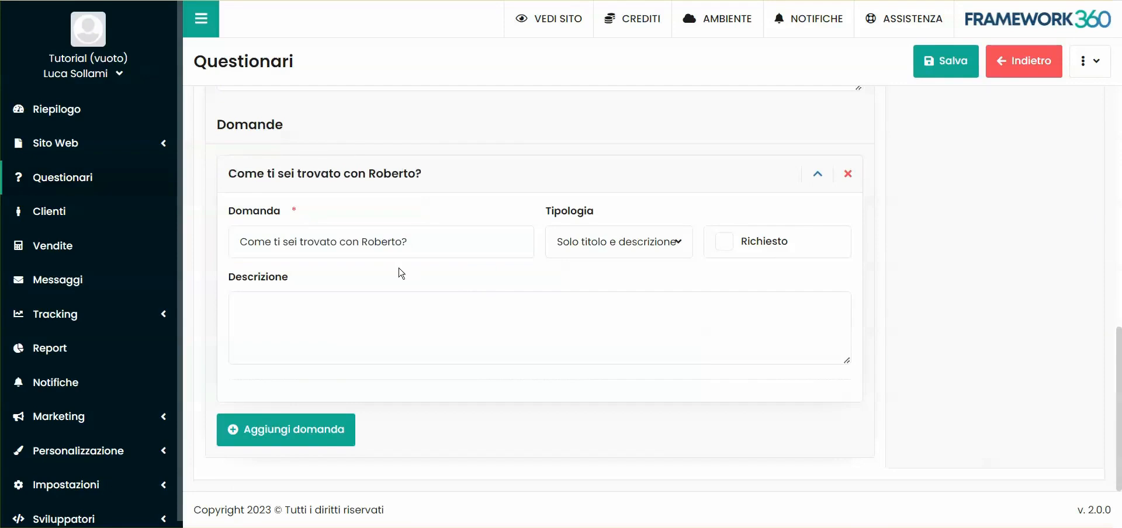
scroll(422, 237, "up", 4)
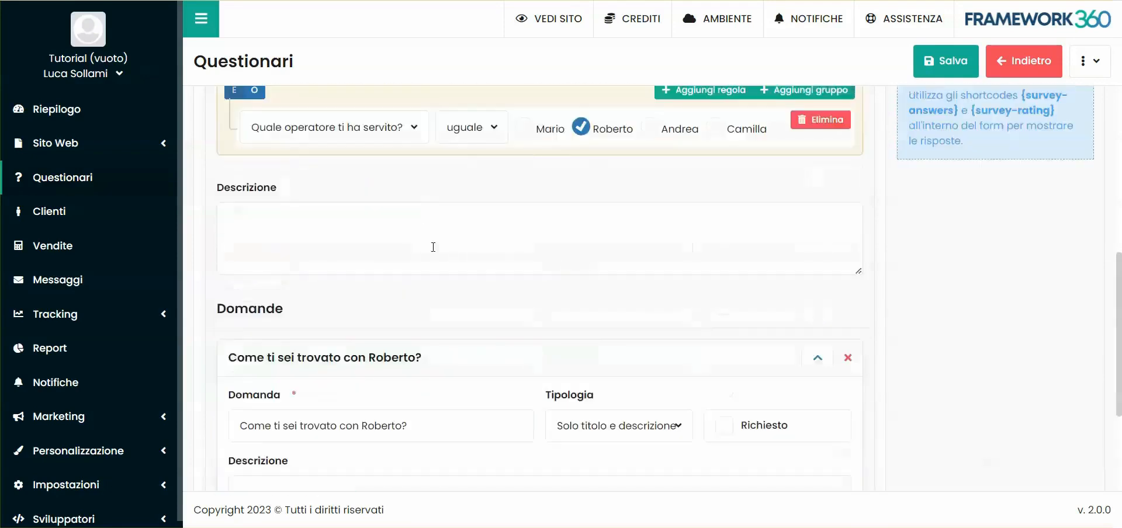
scroll(614, 195, "up", 4)
scroll(494, 258, "down", 8)
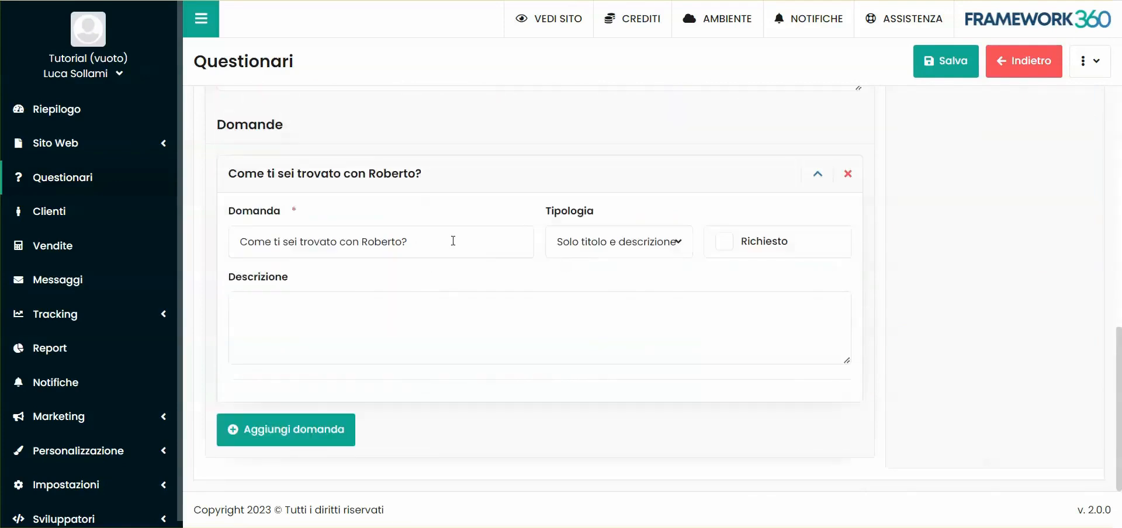
left_click(620, 248)
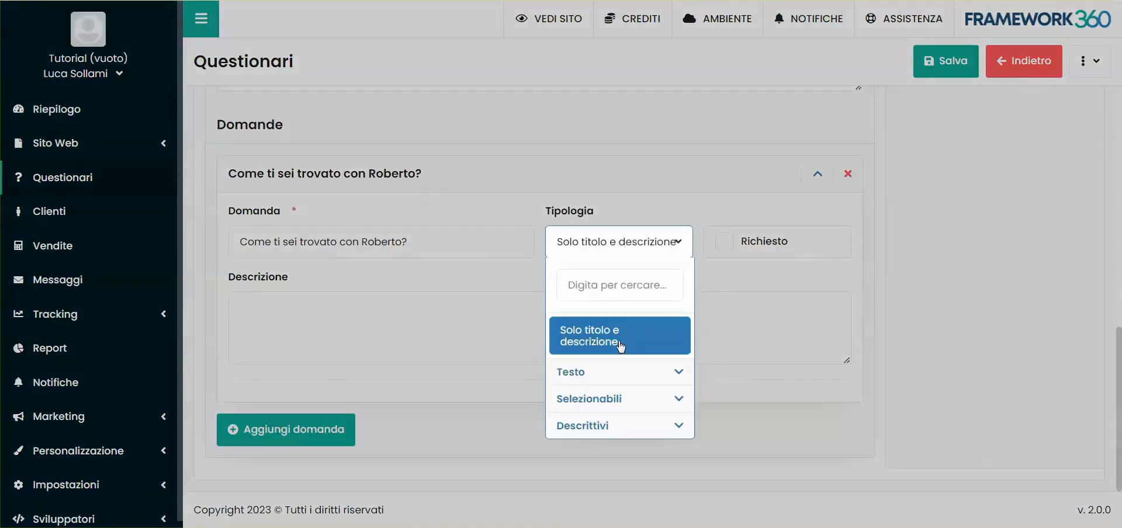
left_click(594, 377)
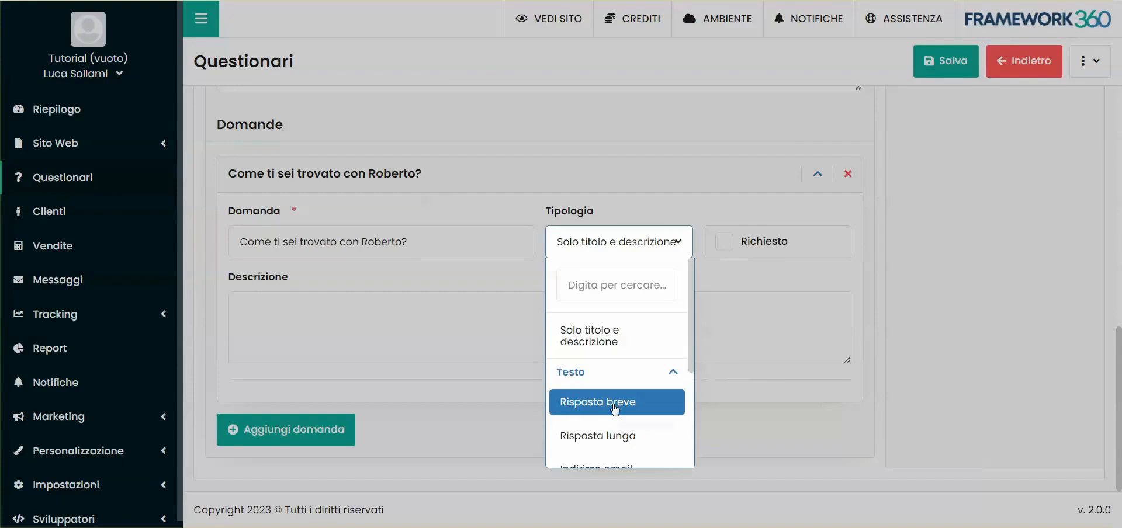
left_click(615, 403)
scroll(574, 322, "down", 1)
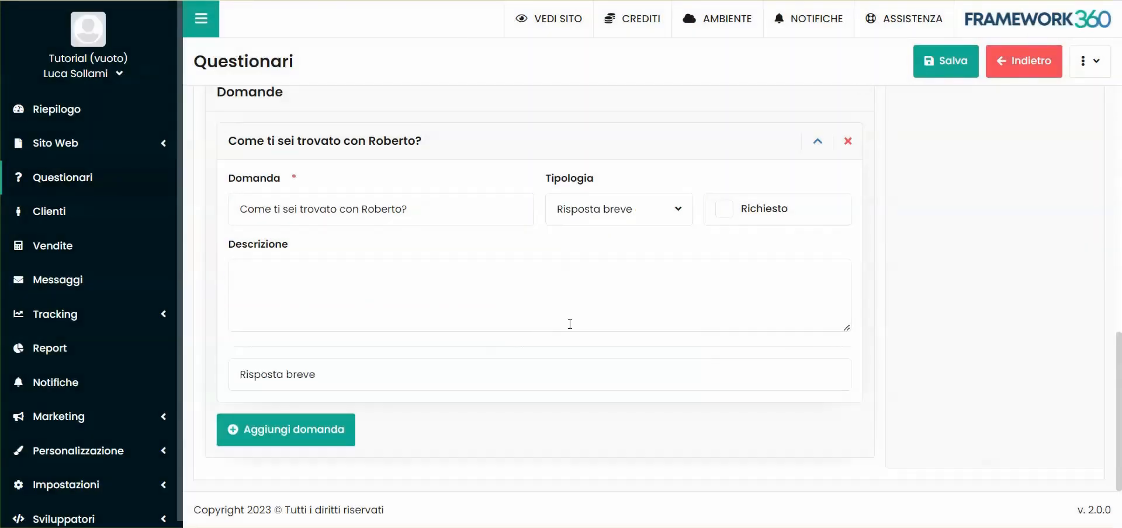
- Set the answer type of the "Come ti sei trovato con" operator question to Scelta singola
left_click(599, 219)
scroll(619, 362, "down", 3)
left_click(613, 404)
- Create the available answers Bene, Così così and Male for the operator satisfaction question
left_click(304, 392)
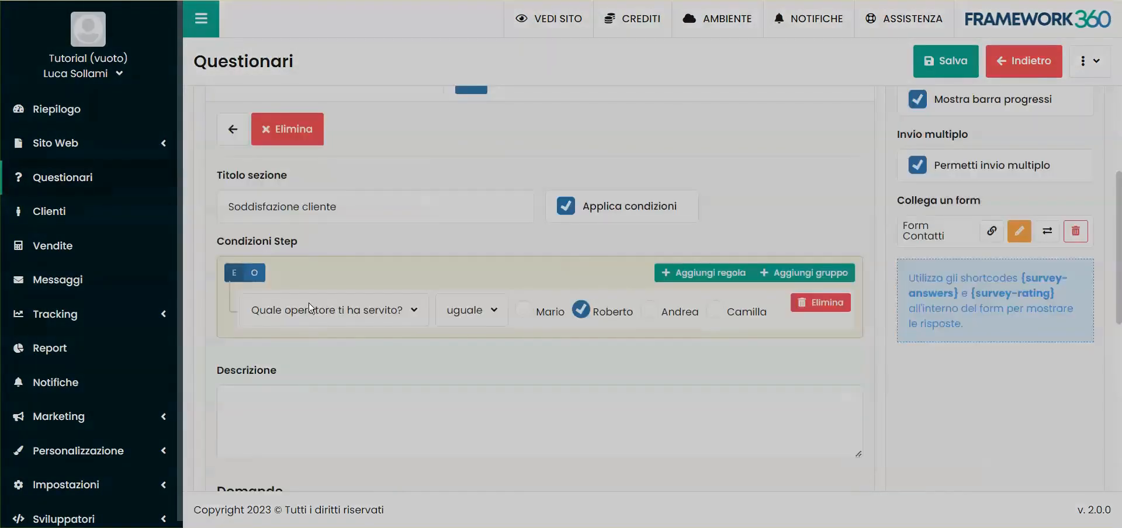
type("Bene")
key("Return")
type("Così")
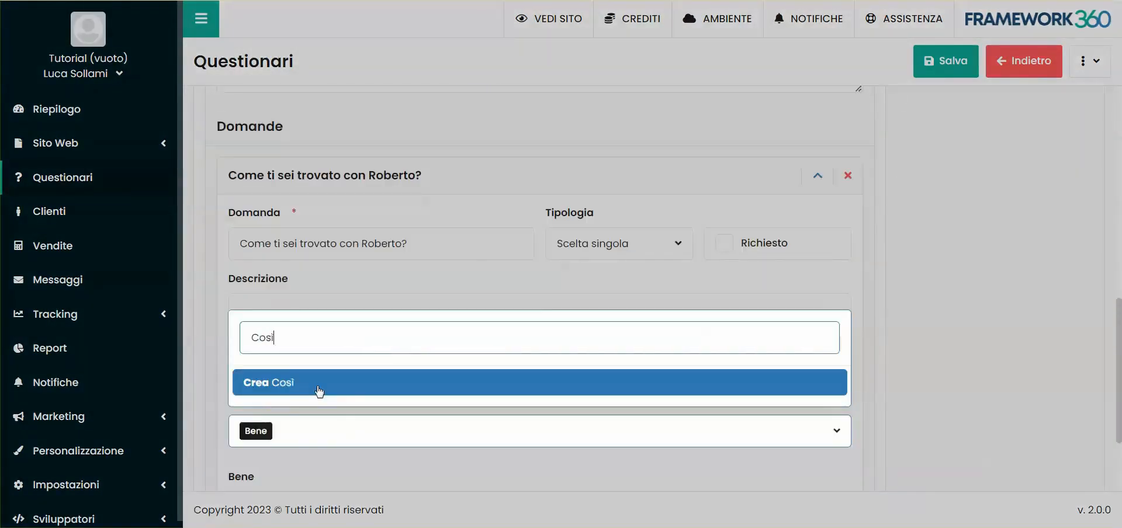
type(" così")
key("Return")
type("Male")
key("Return")
left_click(538, 330)
scroll(538, 330, "down", 3)
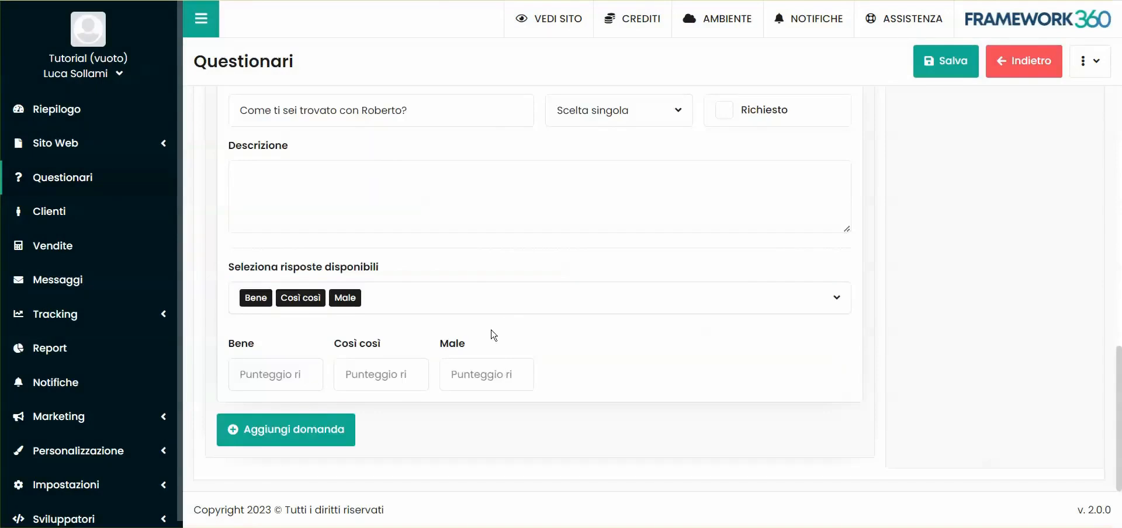
scroll(447, 251, "up", 1)
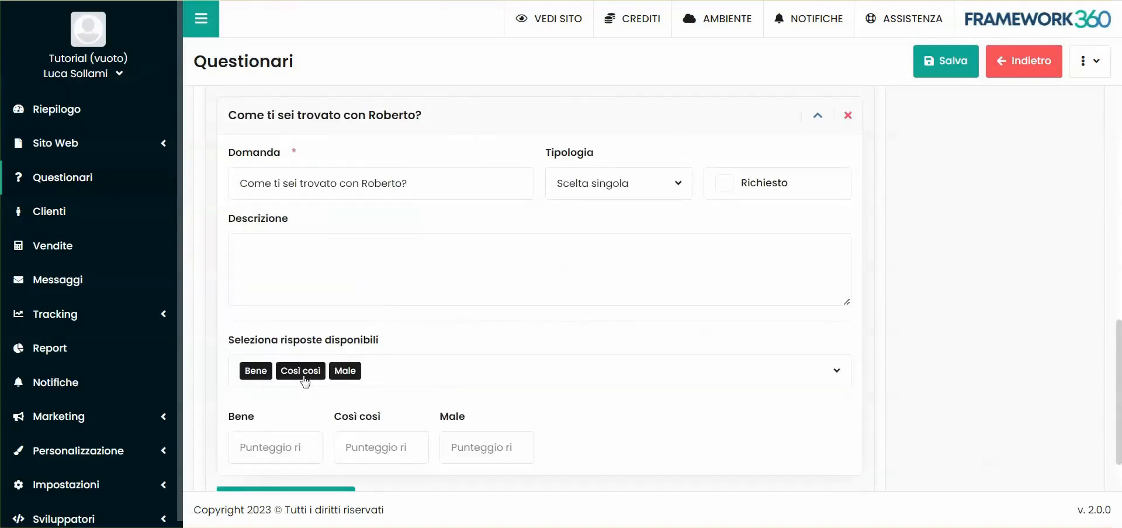
scroll(553, 369, "down", 1)
- Add a second question to the section titled "Commento su" followed by the operator's name
left_click(302, 439)
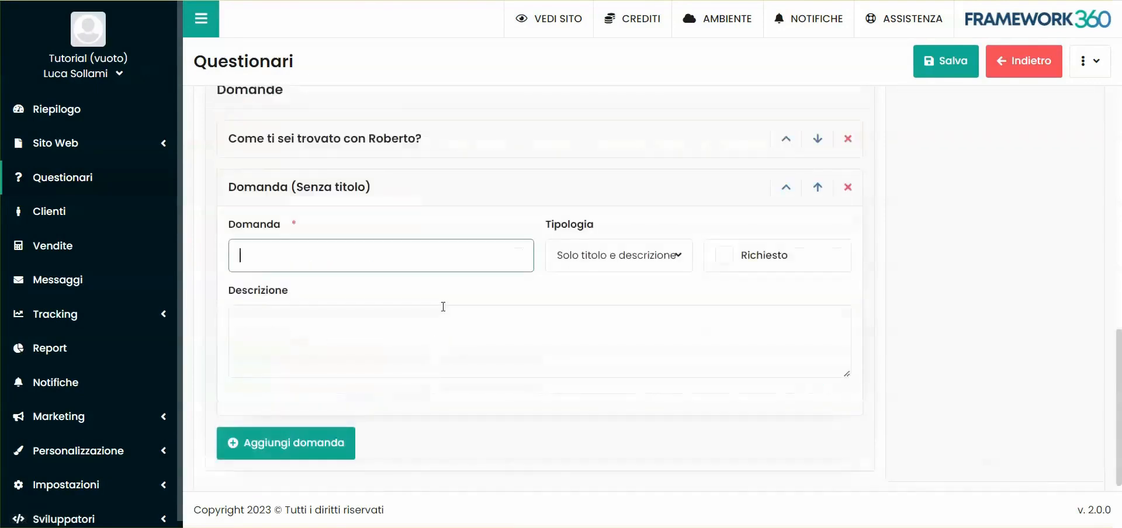
scroll(443, 315, "down", 1)
left_click(601, 255)
left_click(424, 242)
type("Comm")
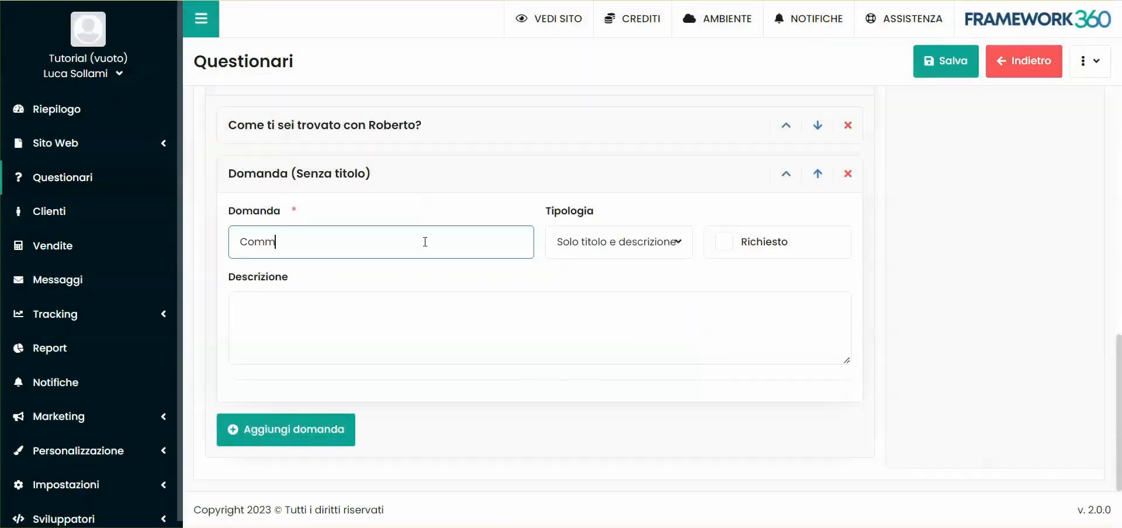
type("ento su Roberto")
- Set the comment question's type to Risposta lunga and describe it as "Scrivi un commento dettagliato della tua esperienza con l'operatore" plus the operator's name
left_click(614, 242)
scroll(581, 365, "up", 2)
left_click(582, 363)
left_click(407, 319)
scroll(442, 419, "down", 1)
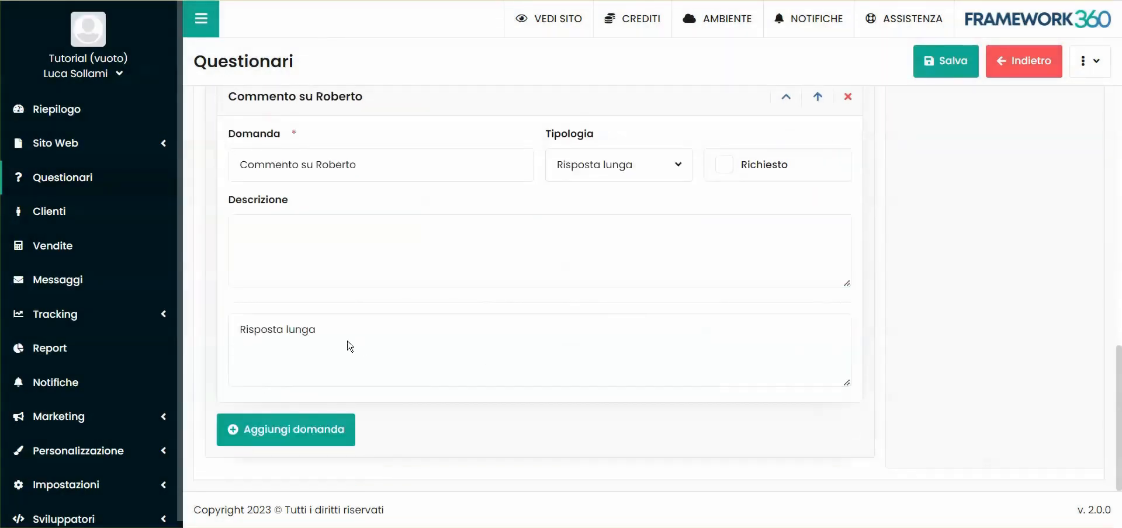
left_click(312, 239)
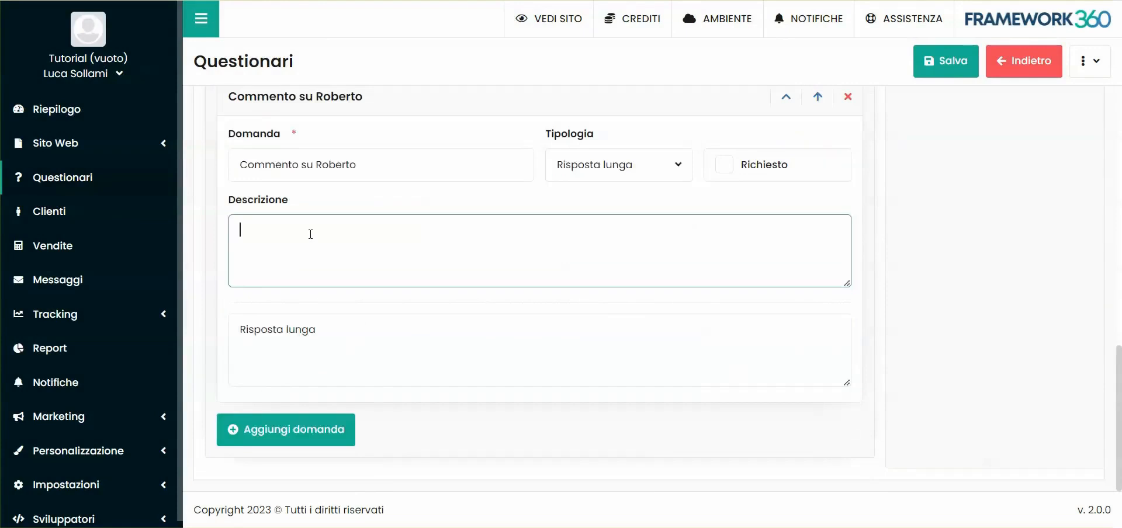
type("Scrivi un commento dettagliato della tua esperienza con l'operatore Roberto.")
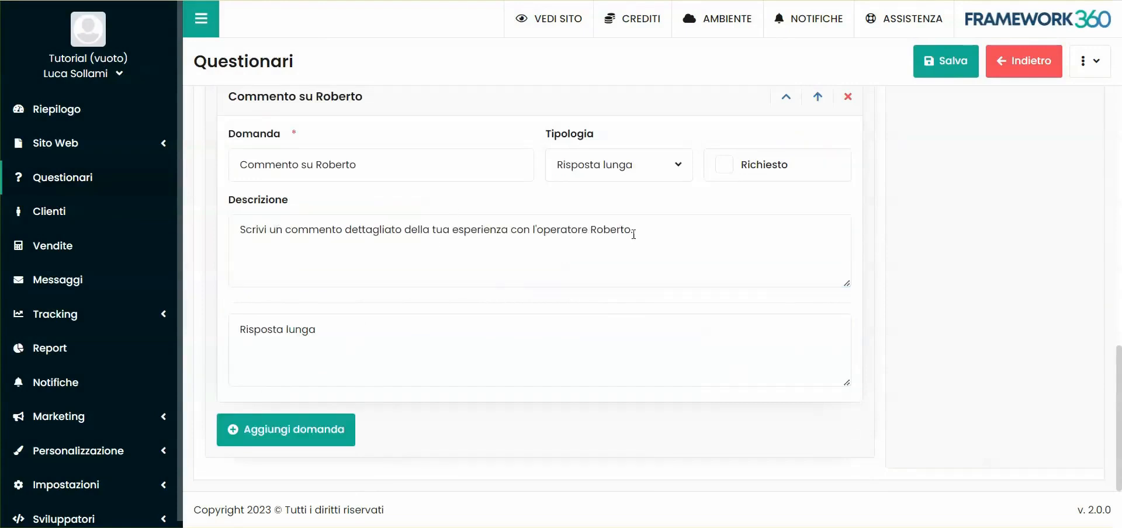
- Extend the section title "Soddisfazione cliente" with "con" and the operator's name
scroll(917, 327, "up", 10)
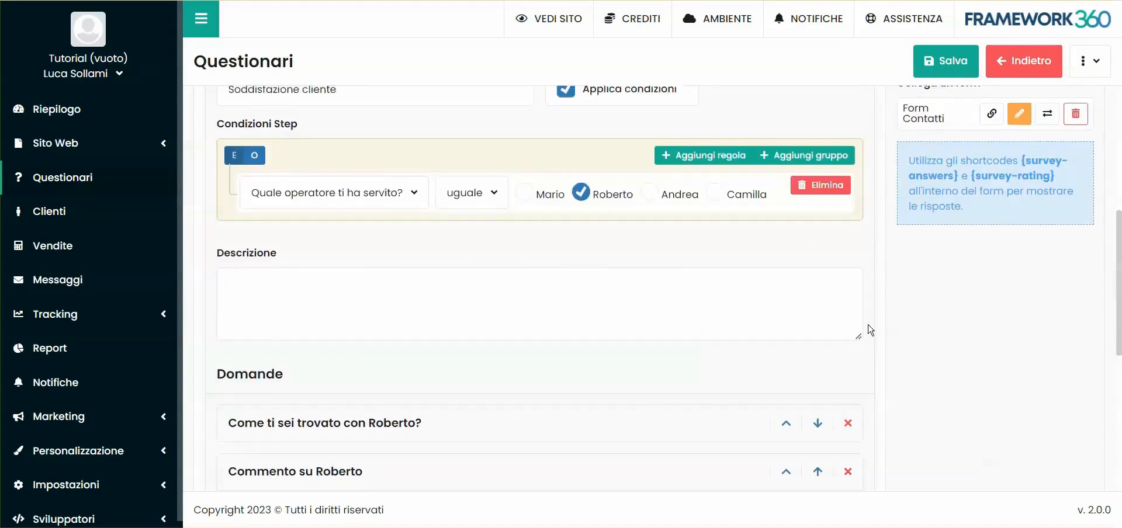
scroll(488, 361, "down", 3)
left_click(379, 291)
type("con Roberto")
left_click(468, 232)
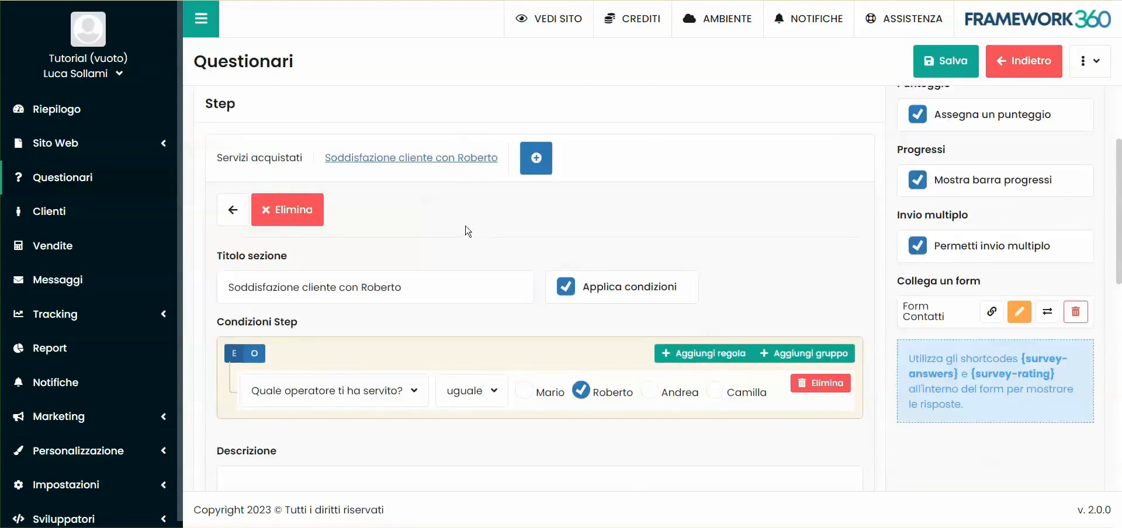
- Add a third section to the questionnaire and title it "Soddisfazione generale sul servizio"
left_click(536, 159)
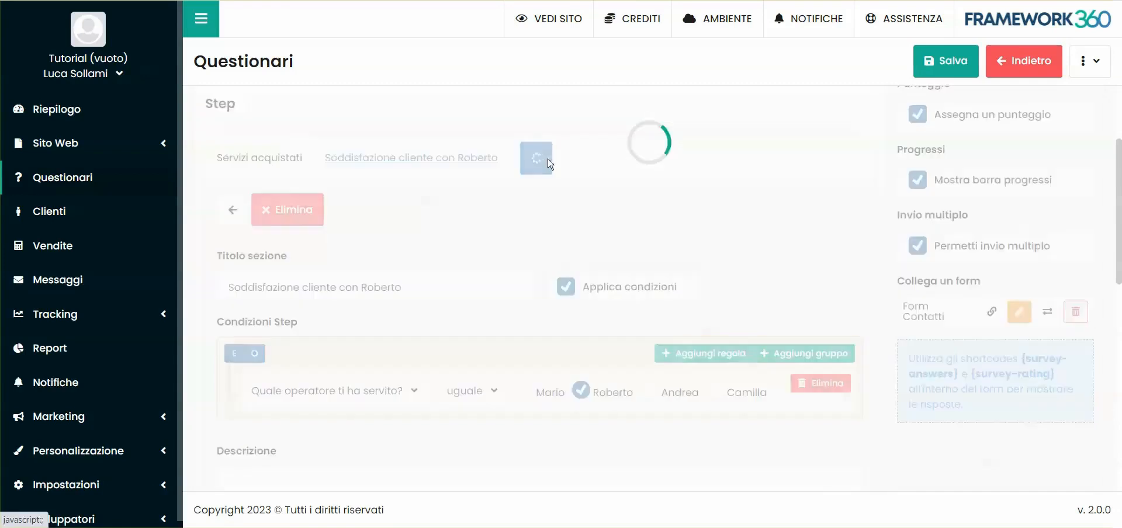
scroll(700, 328, "up", 1)
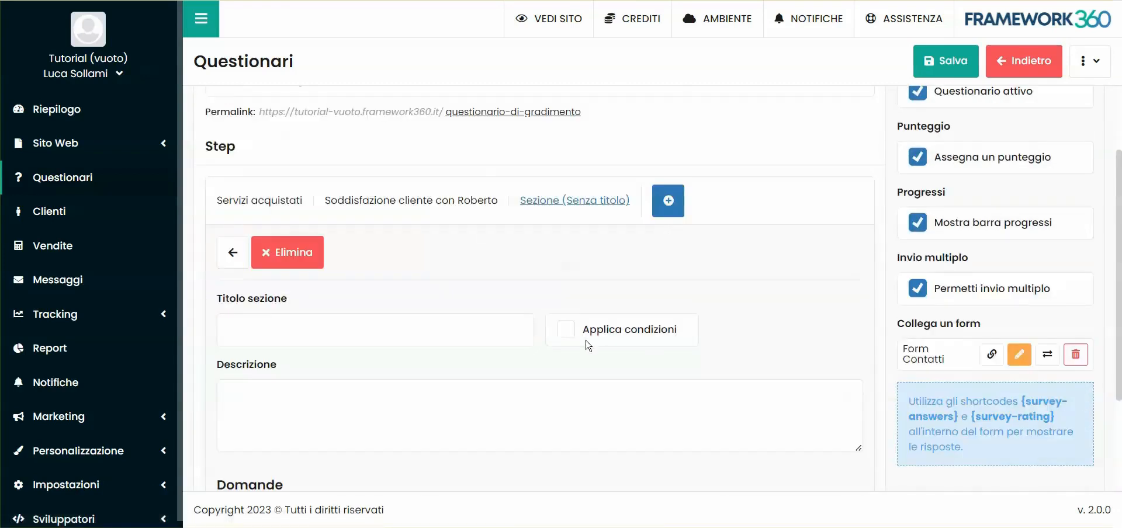
scroll(409, 327, "down", 1)
left_click(280, 260)
scroll(417, 227, "down", 1)
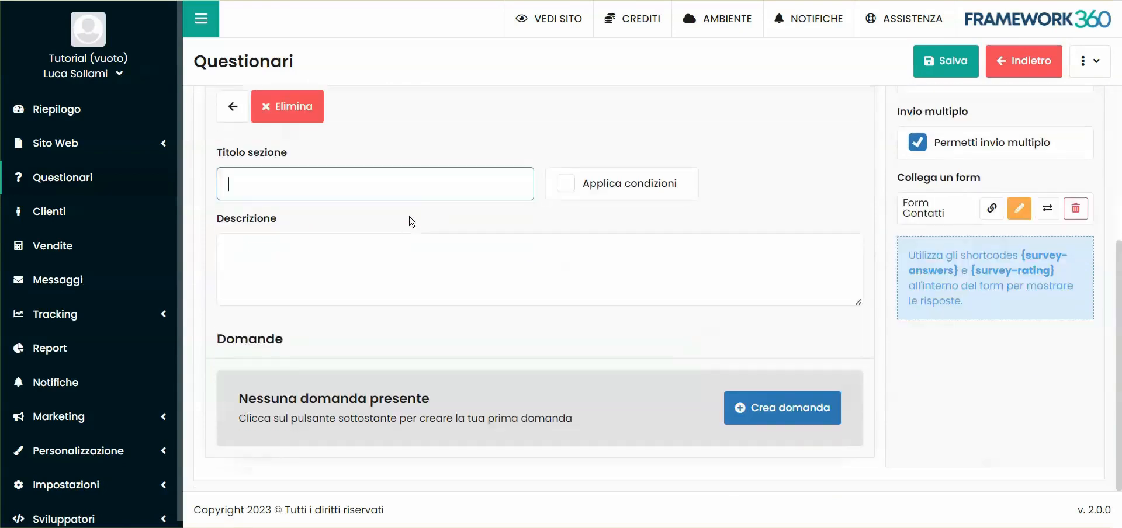
scroll(412, 222, "up", 2)
scroll(361, 329, "down", 1)
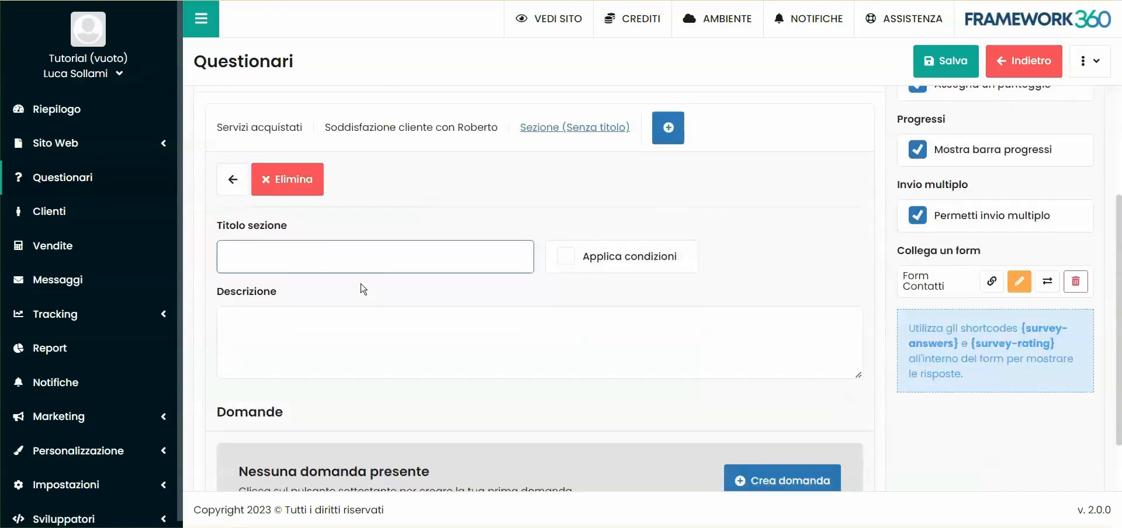
left_click(316, 258)
type("Soddisfazione generale sul servizio")
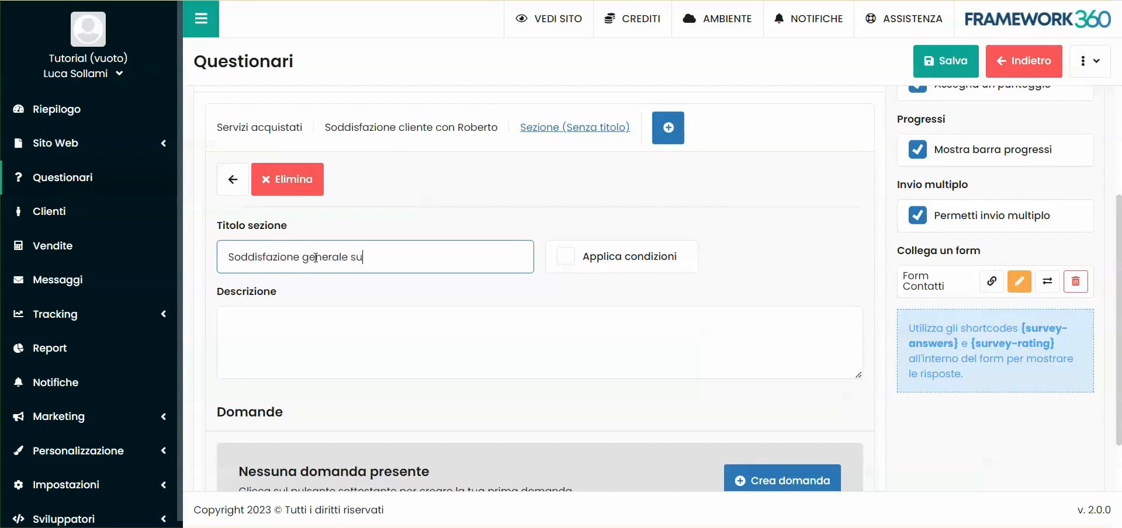
- Create the question "Come ti sei trovato?" in the Soddisfazione generale sul servizio section
scroll(818, 382, "down", 1)
left_click(812, 404)
scroll(466, 322, "down", 2)
left_click(404, 289)
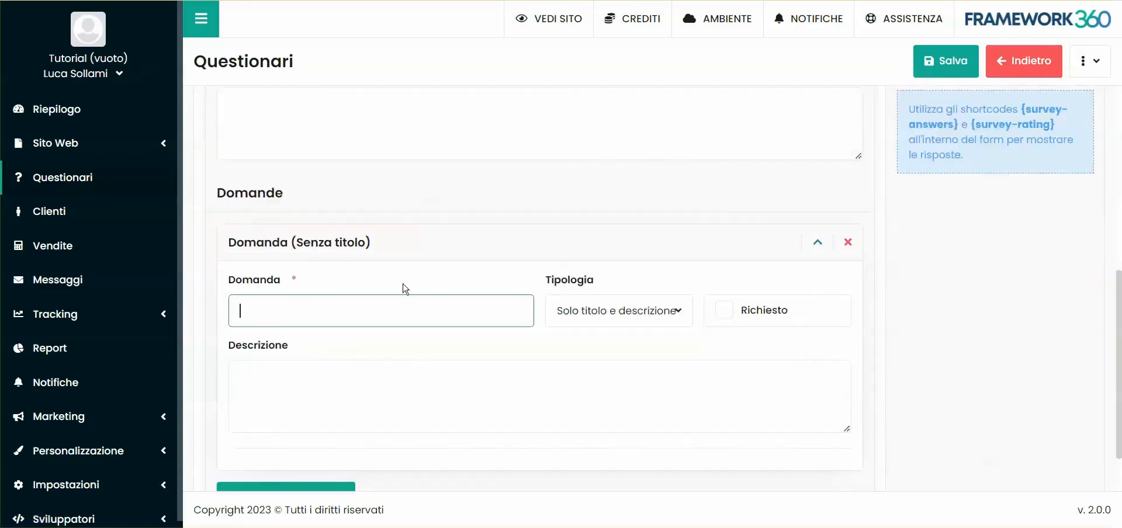
scroll(418, 334, "down", 1)
type("Come ti sei trovato?")
- Set the question's type to Valore numerico with a minimum value of 1 and a maximum value of 10
left_click(601, 243)
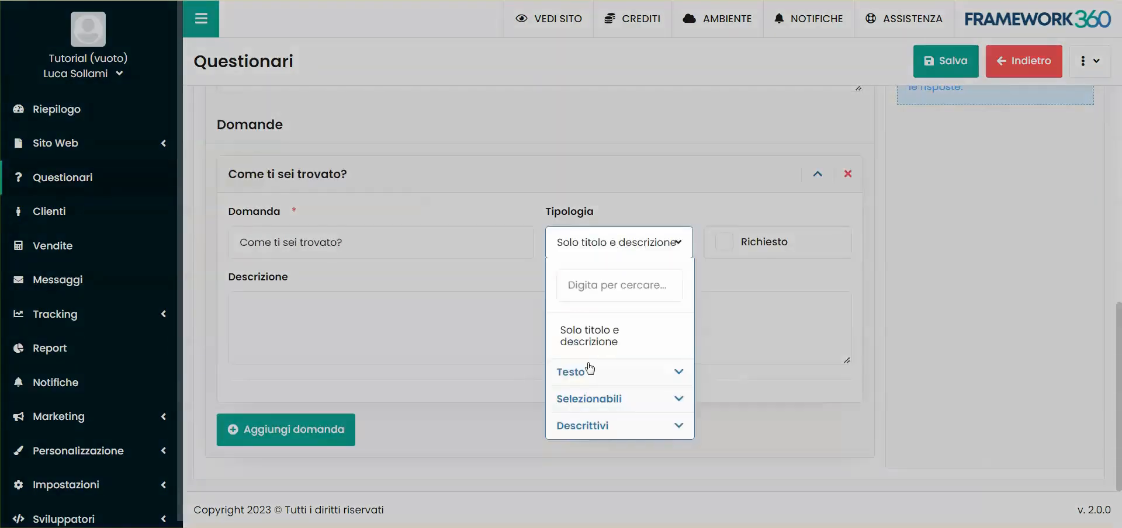
left_click(594, 402)
left_click(578, 402)
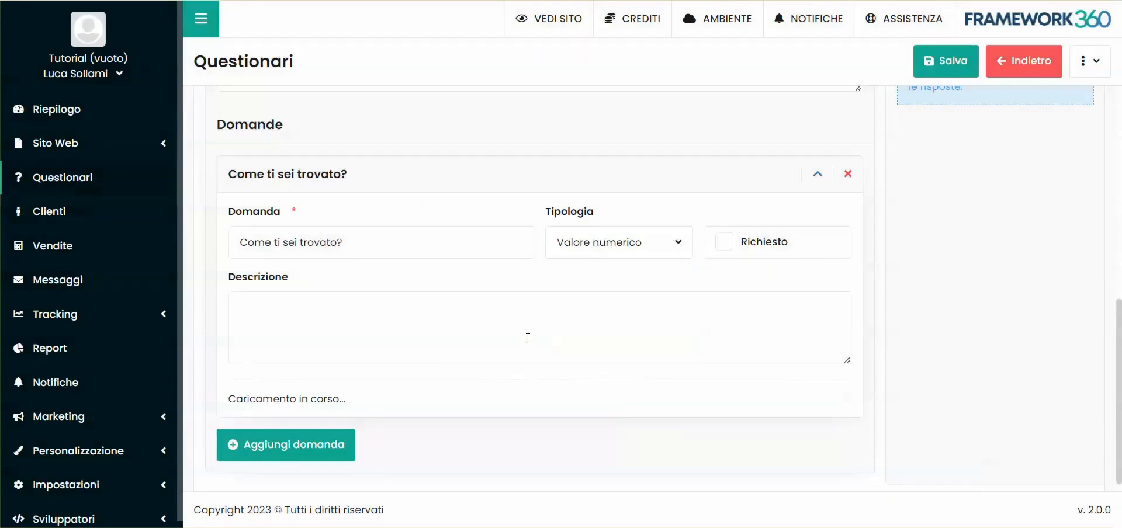
left_click(272, 377)
type("1")
left_click(600, 365)
- Describe the question as "Inserisci il voto che ci daresti da 1 a 10." and make it required
left_click(381, 247)
type("I")
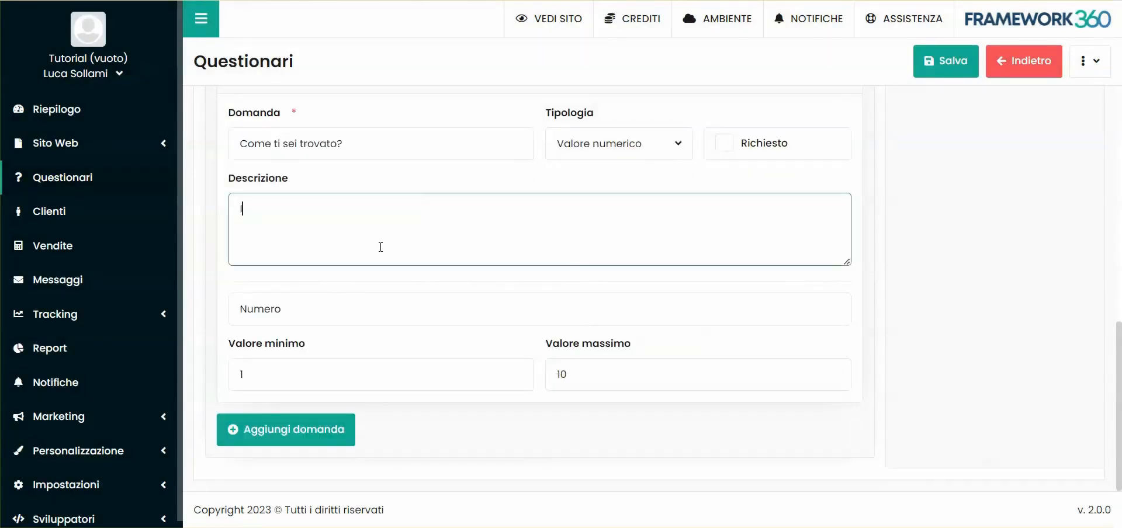
type("nserisci il voto che ci daresti da 1 a 10")
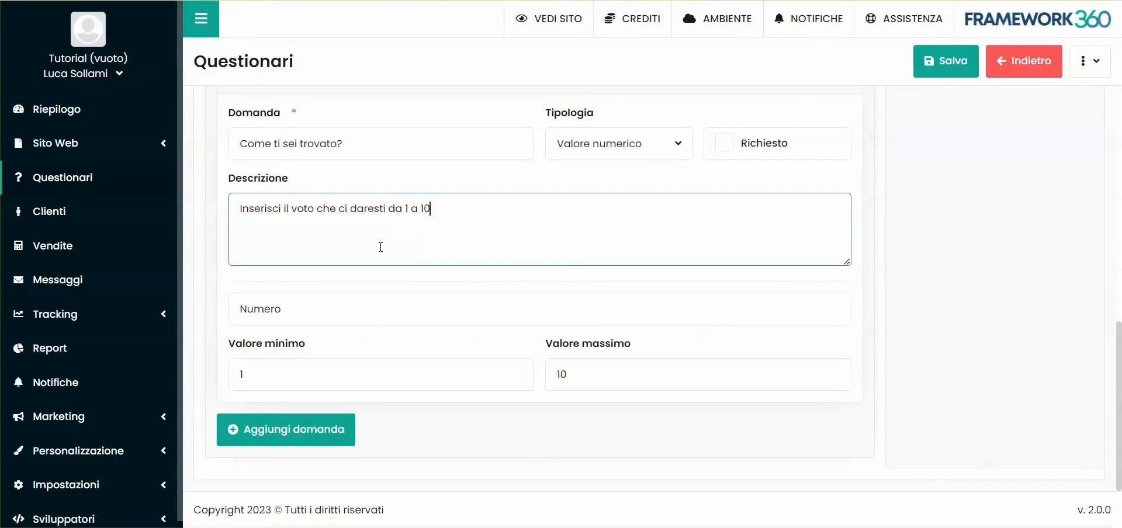
scroll(741, 255, "up", 5)
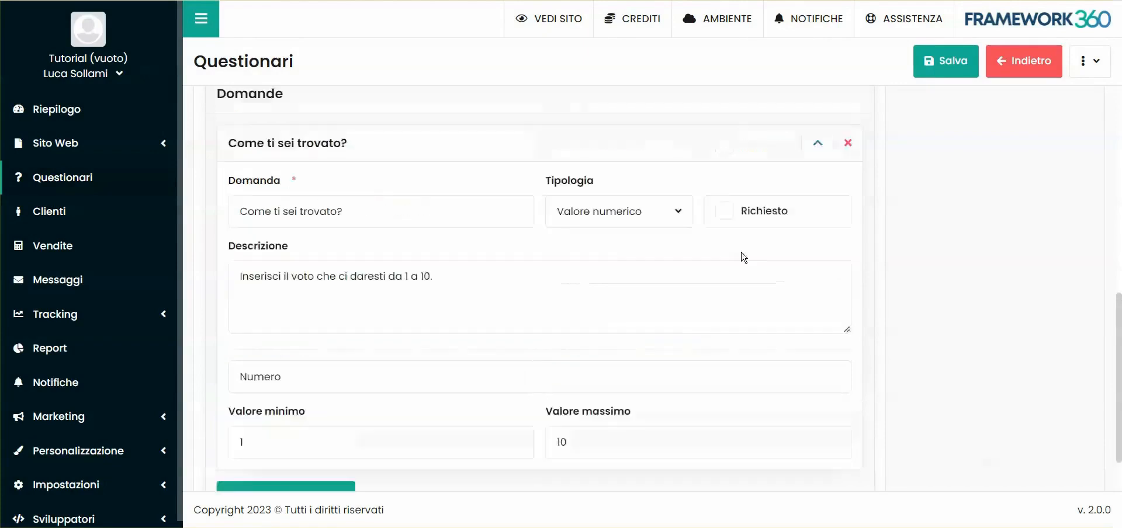
left_click(734, 439)
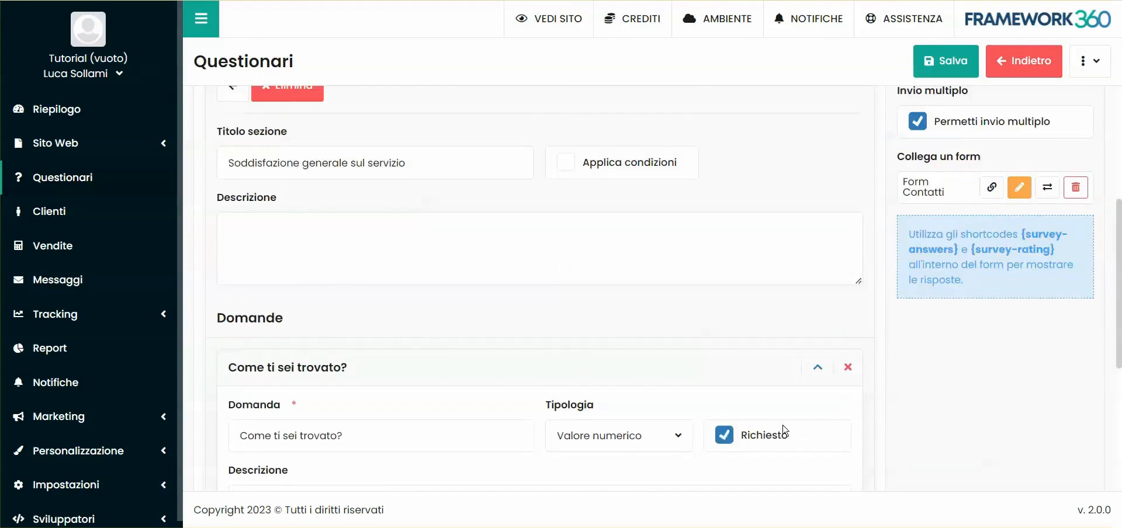
- Return to the Servizi acquistati section and review its list of questions
scroll(783, 430, "down", 4)
scroll(517, 351, "up", 6)
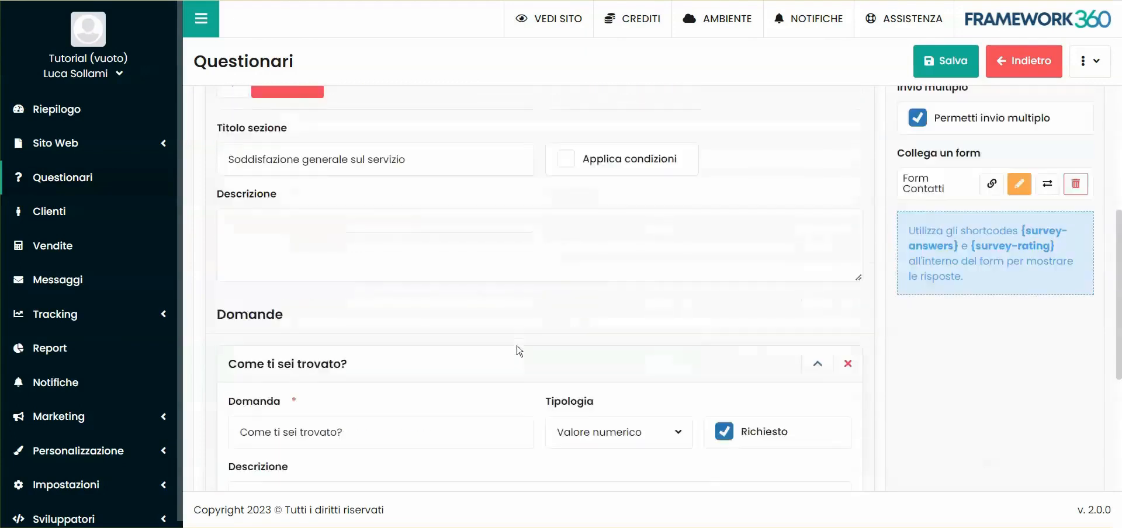
scroll(759, 380, "down", 5)
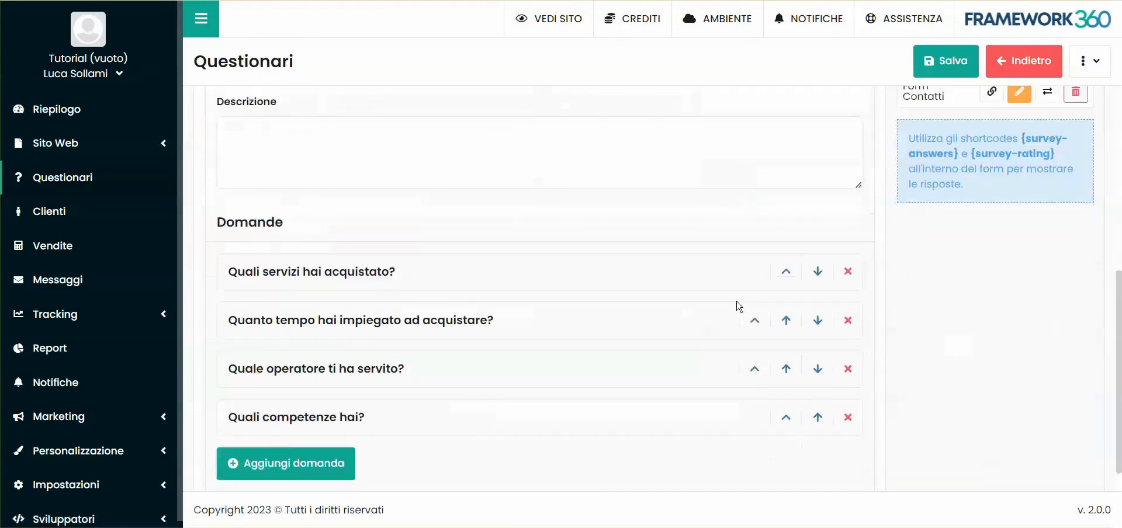
- Make the question "Quali servizi hai acquistato?" required
left_click(787, 239)
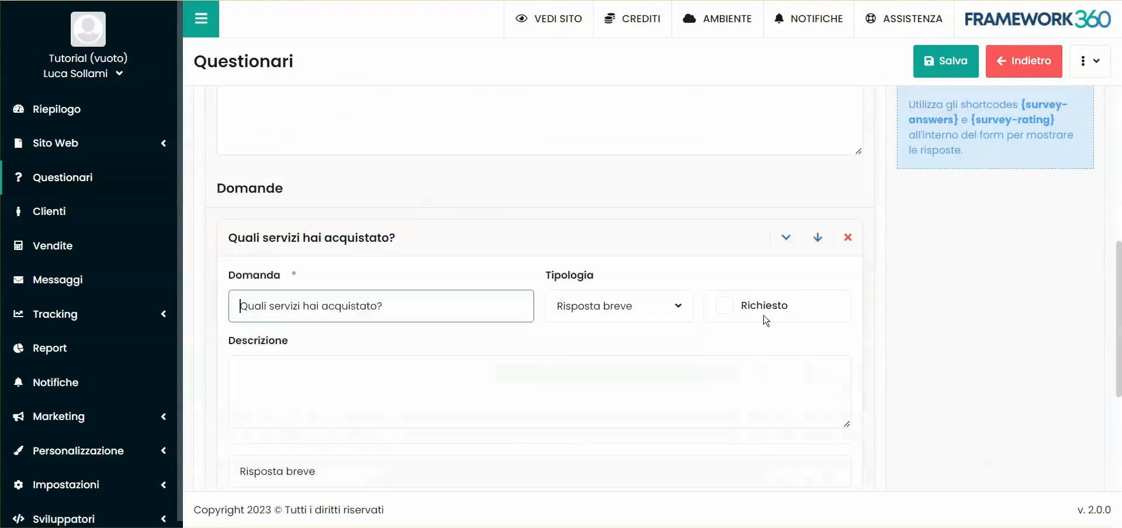
left_click(722, 304)
scroll(761, 314, "down", 4)
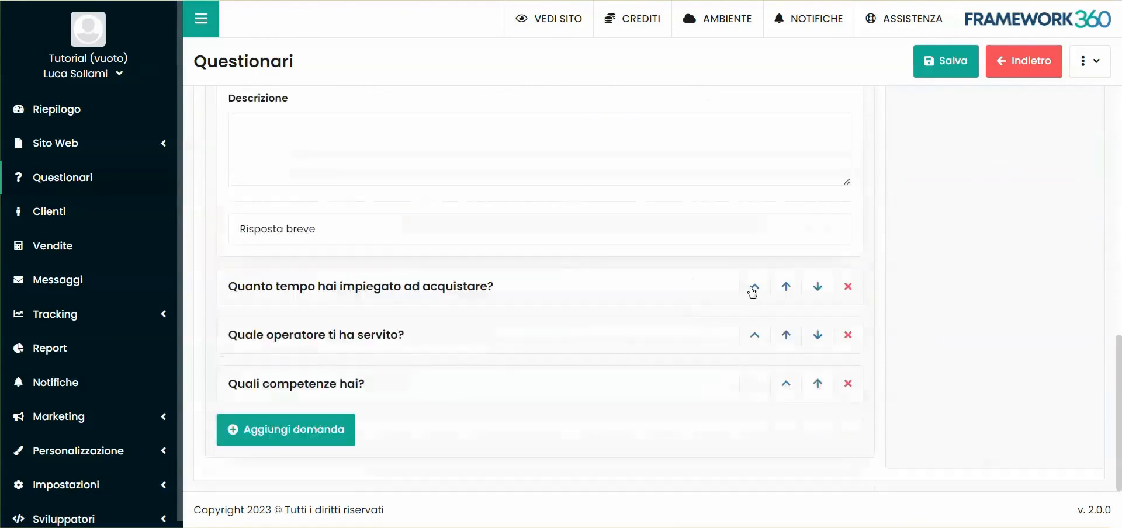
- Make the question "Quale operatore ti ha servito?" required and expand the other questions of the Servizi acquistati section
left_click(755, 286)
scroll(772, 319, "down", 3)
left_click(755, 335)
left_click(725, 186)
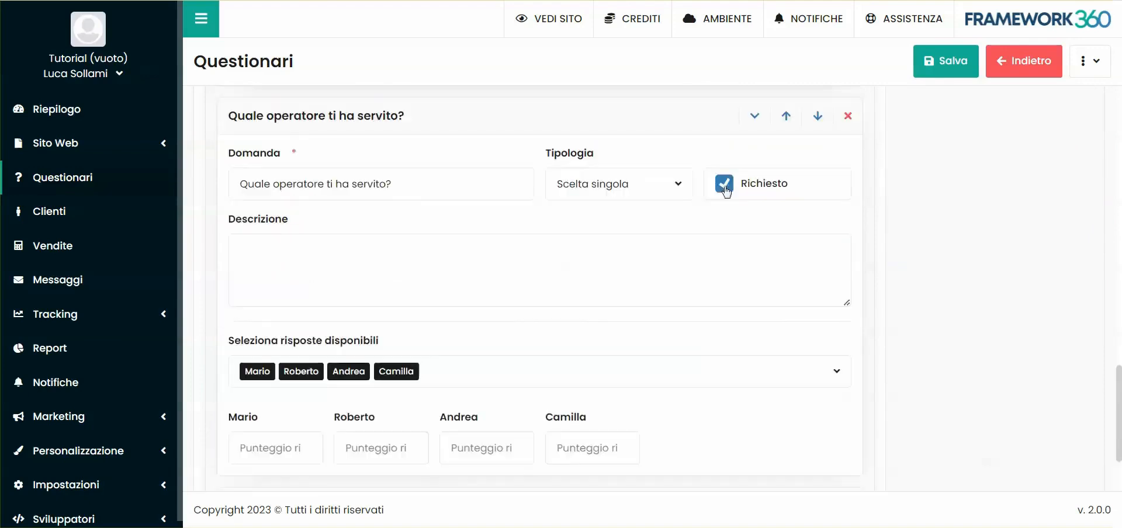
scroll(643, 318, "down", 2)
left_click(785, 386)
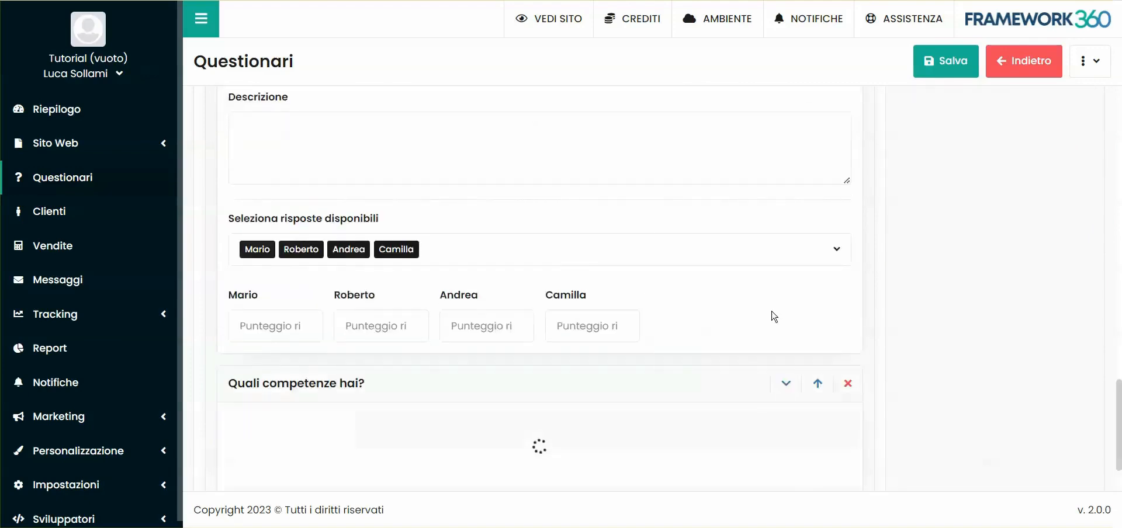
scroll(664, 313, "up", 20)
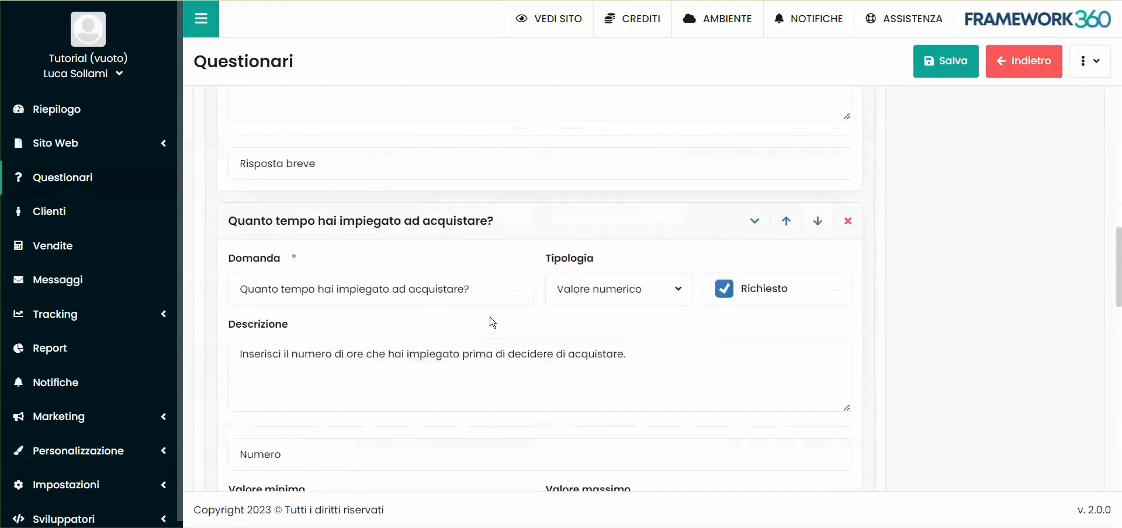
scroll(493, 322, "up", 10)
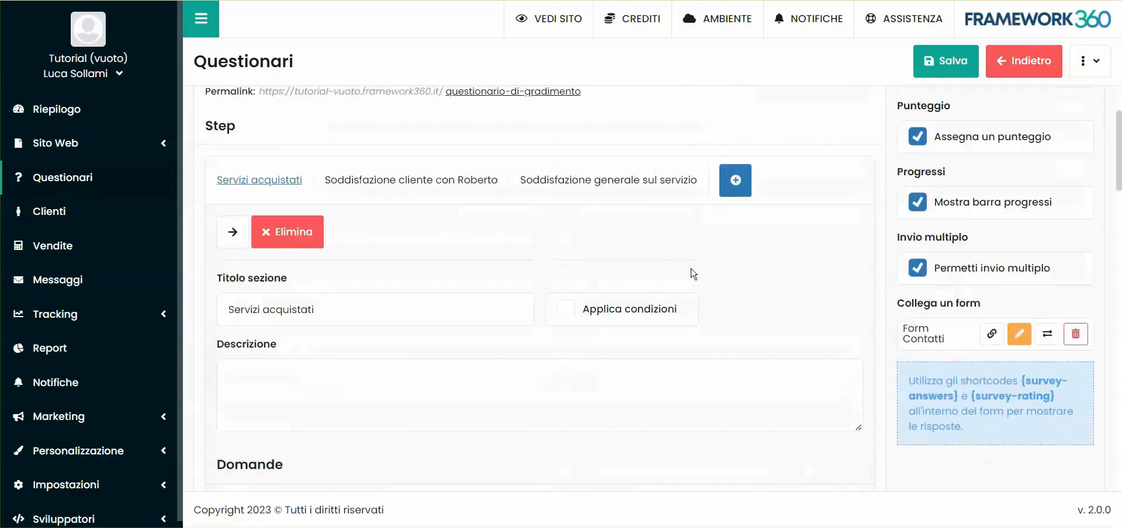
- Add another question to the Soddisfazione generale sul servizio section and set its type to Visual Builder
left_click(663, 257)
scroll(300, 430, "down", 4)
left_click(300, 430)
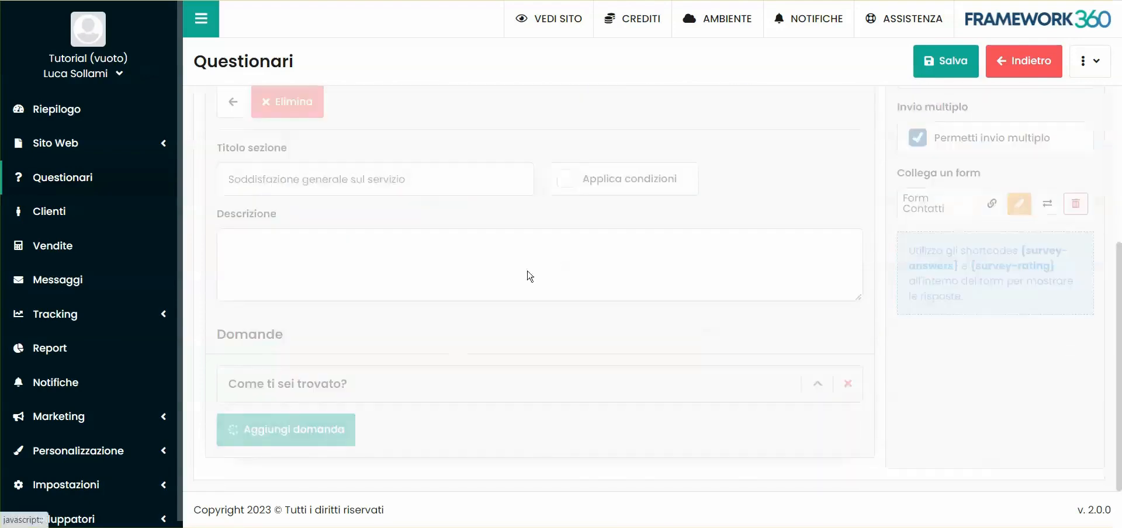
left_click(582, 254)
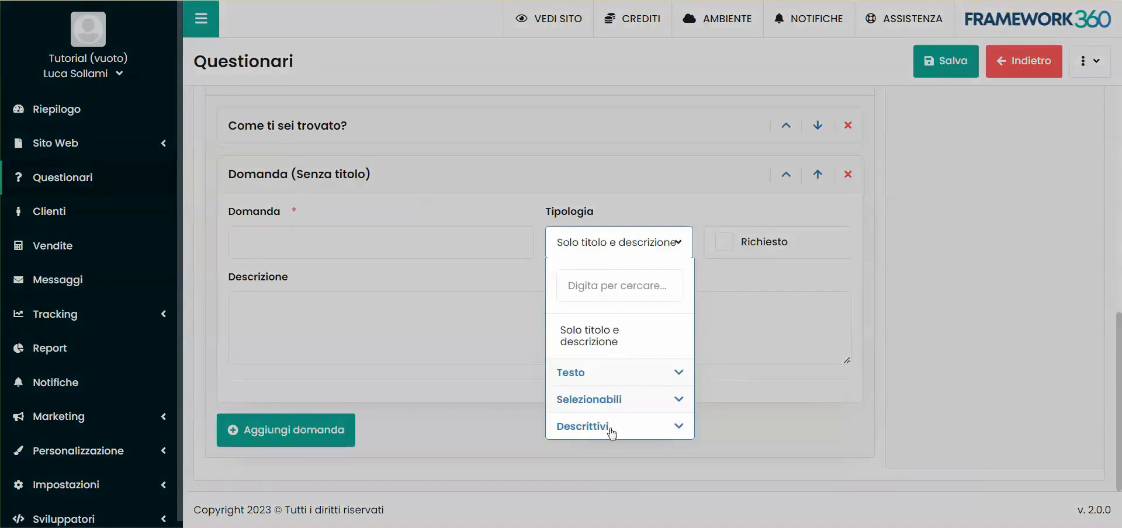
left_click(593, 429)
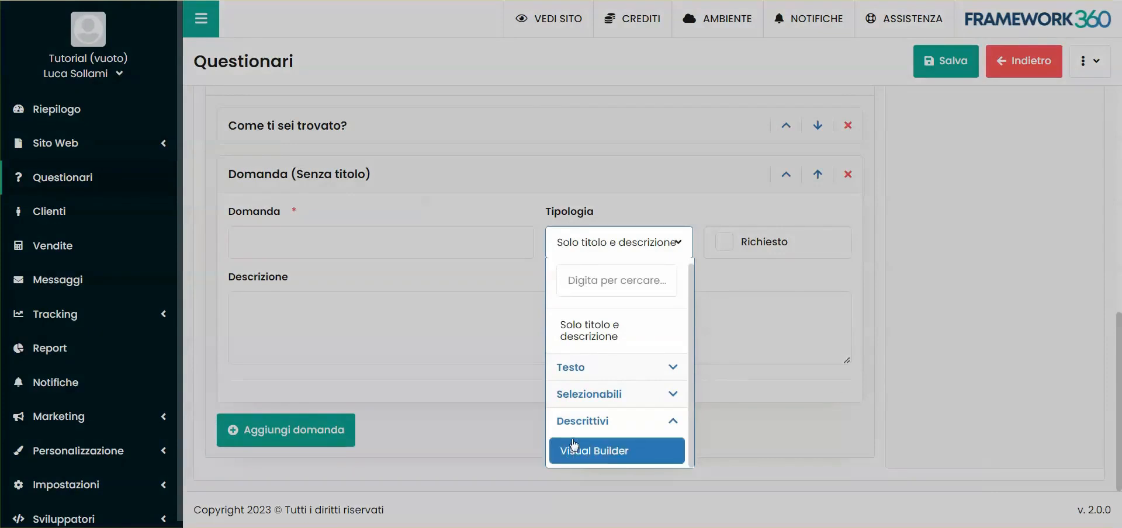
left_click(595, 452)
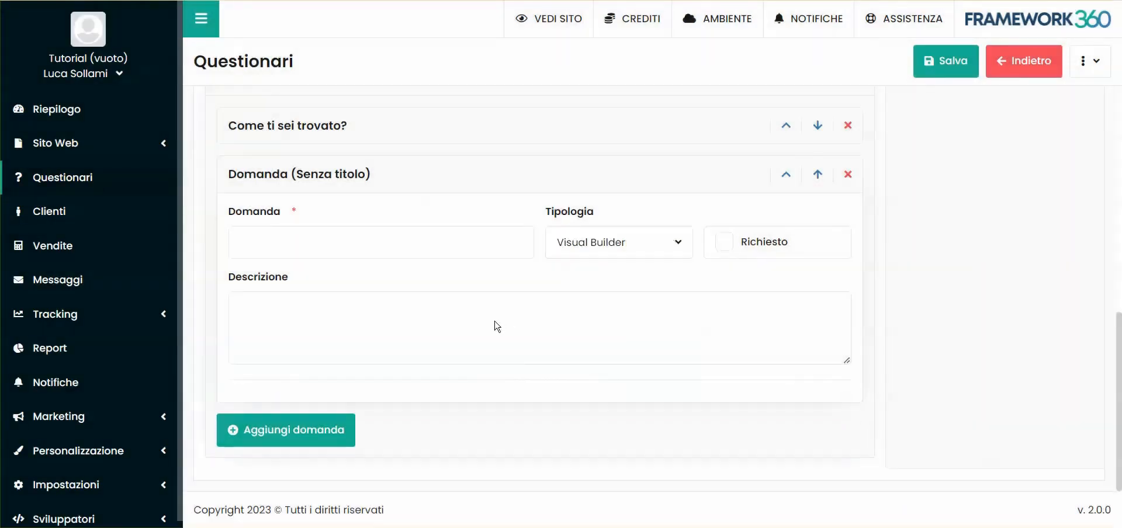
- Start the question's visual content with a single-column row and place a Video element in it
scroll(495, 322, "down", 5)
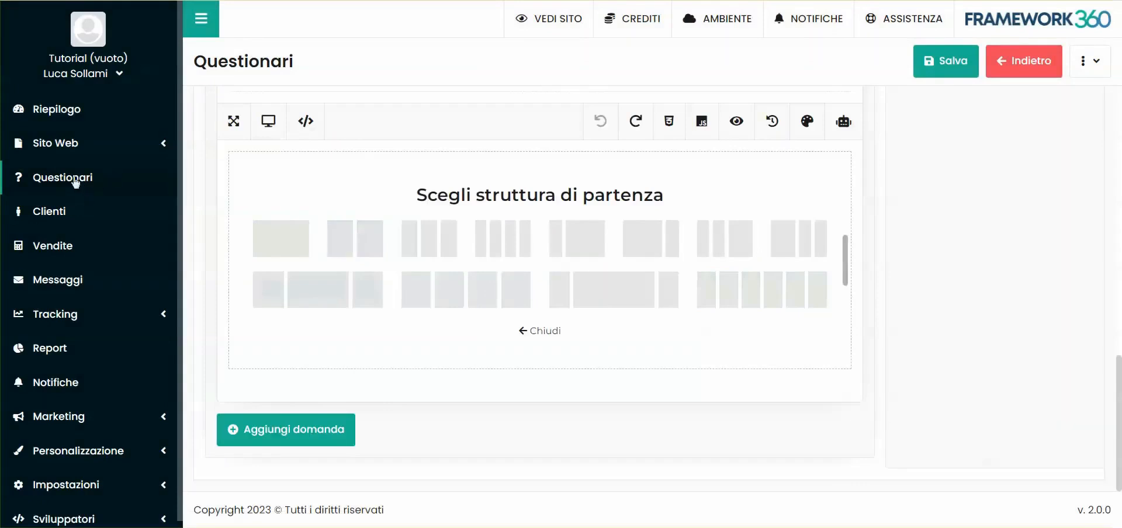
left_click(371, 249)
scroll(223, 252, "up", 5)
scroll(223, 251, "down", 5)
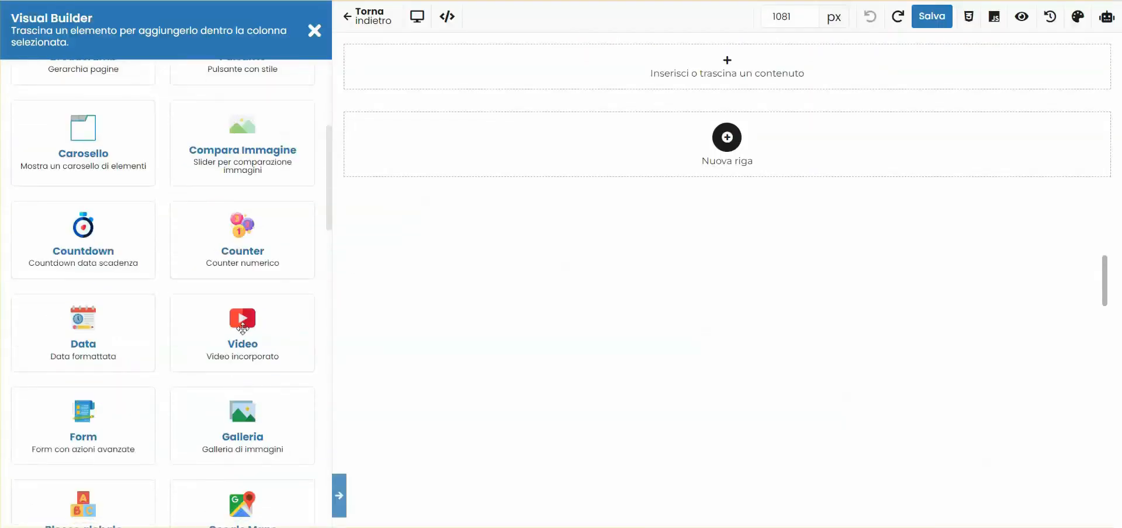
left_click_drag(218, 333, 601, 88)
- Find the title element and place it above the video with the text "Guarda il video"
left_click(124, 126)
type("tit")
left_click_drag(113, 223, 444, 76)
left_click(121, 148)
type("Guarda il video")
- Align the "Guarda il video" heading horizontally to the center
left_click(109, 74)
scroll(198, 270, "down", 4)
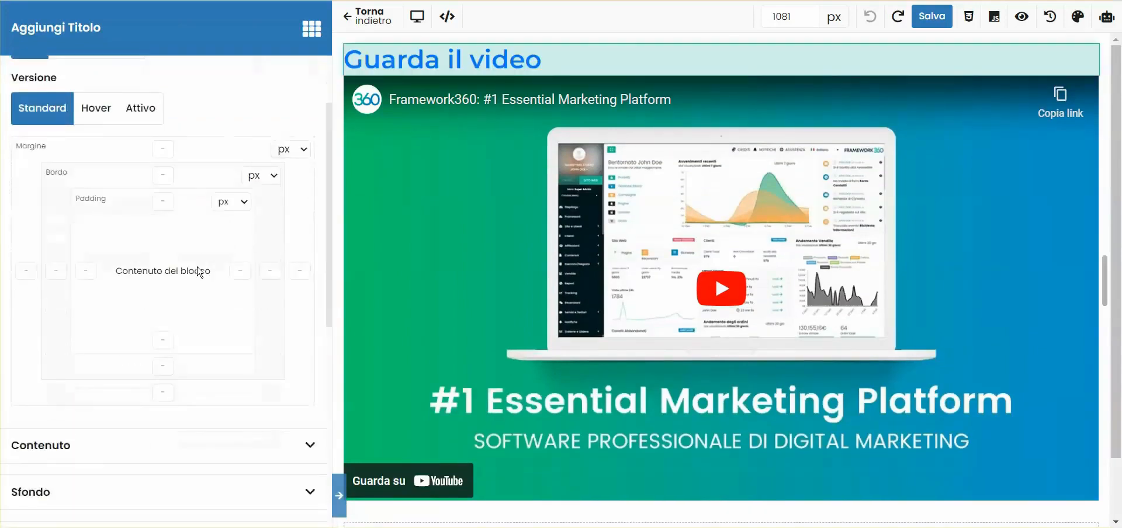
left_click(142, 253)
left_click(158, 313)
scroll(153, 297, "up", 3)
scroll(158, 308, "down", 1)
scroll(162, 277, "up", 2)
scroll(161, 277, "up", 2)
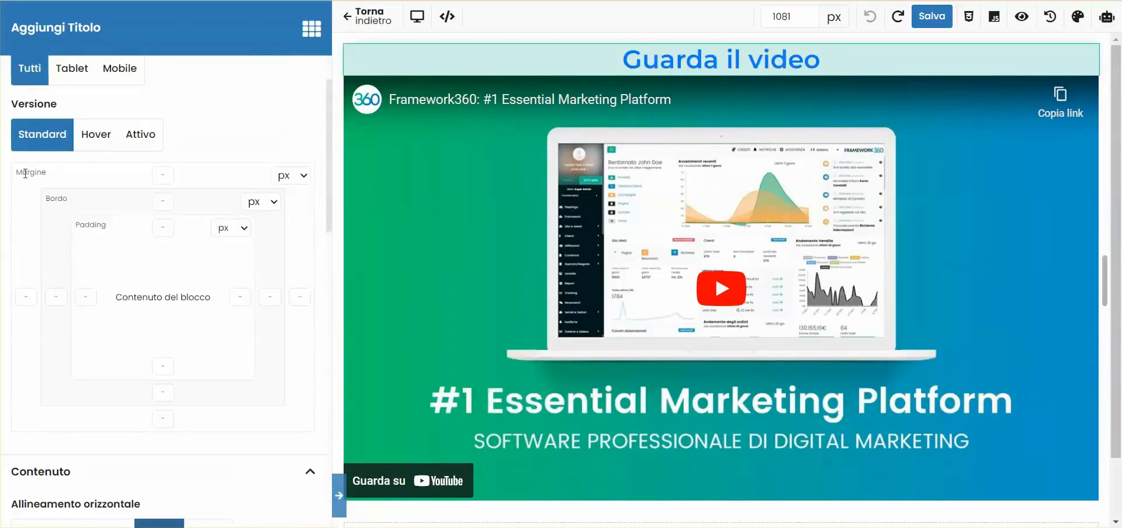
- Give the heading a bottom margin of 30 px
scroll(193, 303, "down", 3)
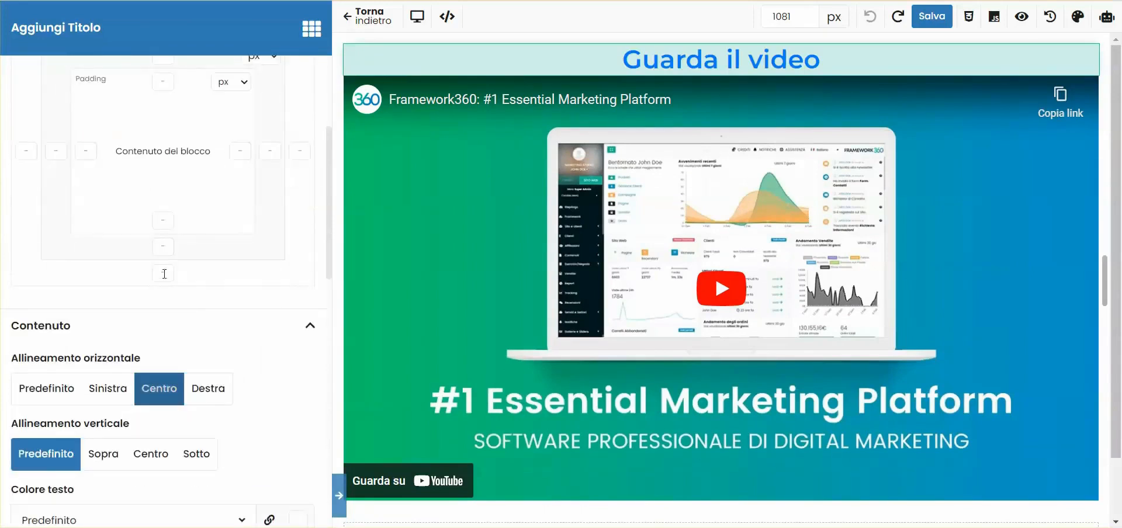
scroll(164, 274, "up", 3)
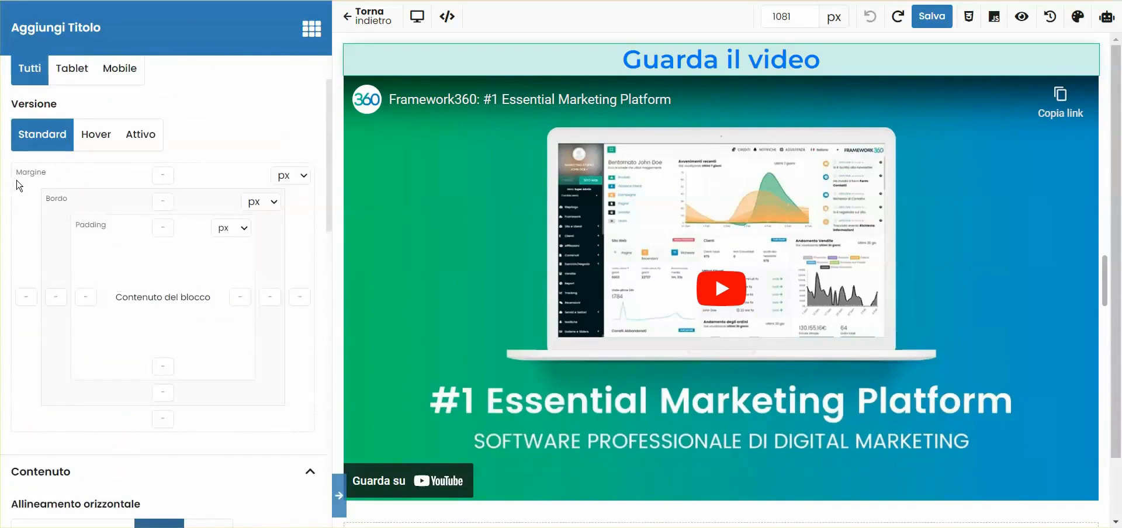
left_click(170, 421)
type("30")
left_click(202, 383)
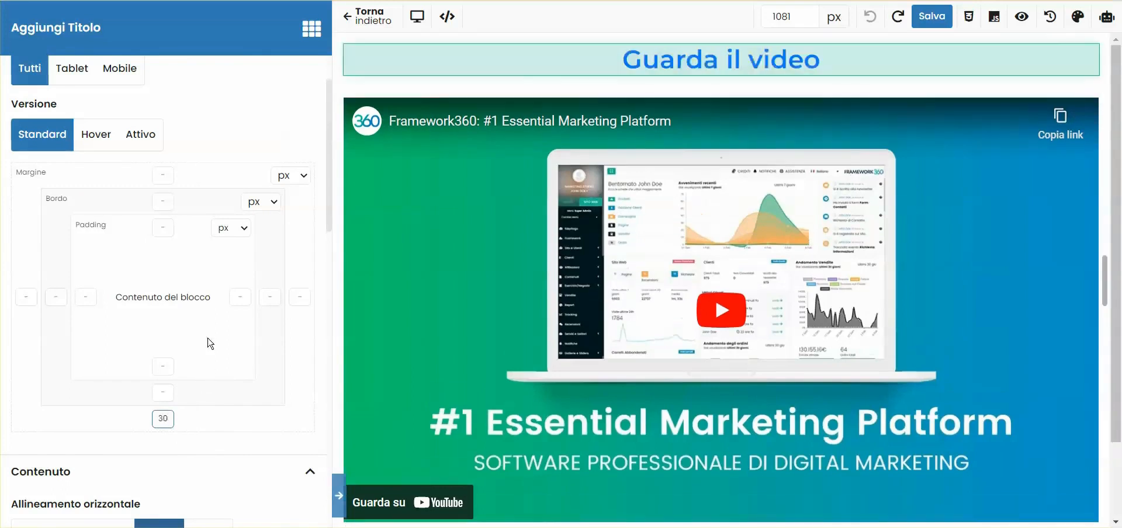
- Return to the questionnaire, title the Visual Builder question "Guarda il video" and collapse it
left_click(386, 20)
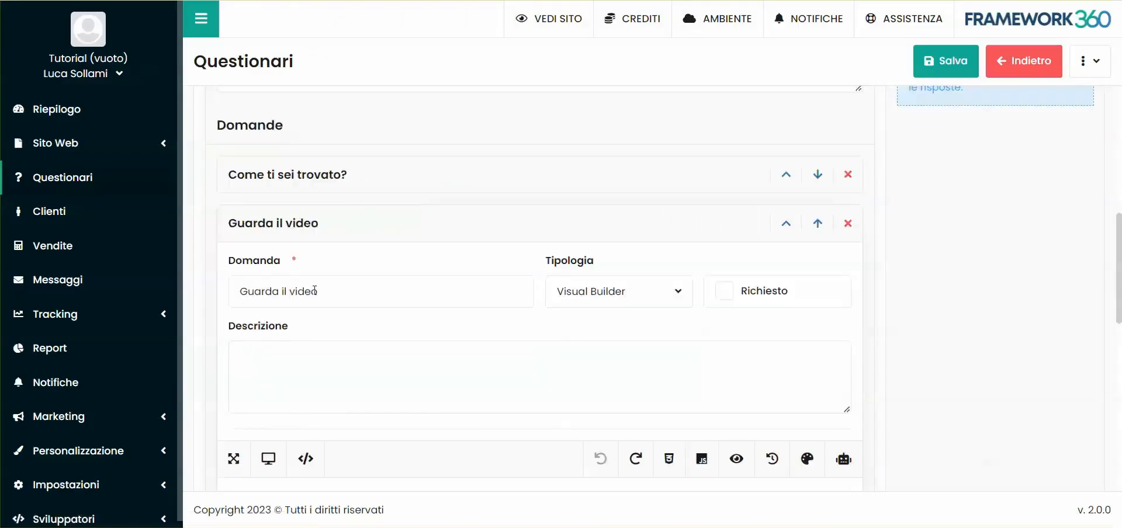
scroll(450, 288, "down", 5)
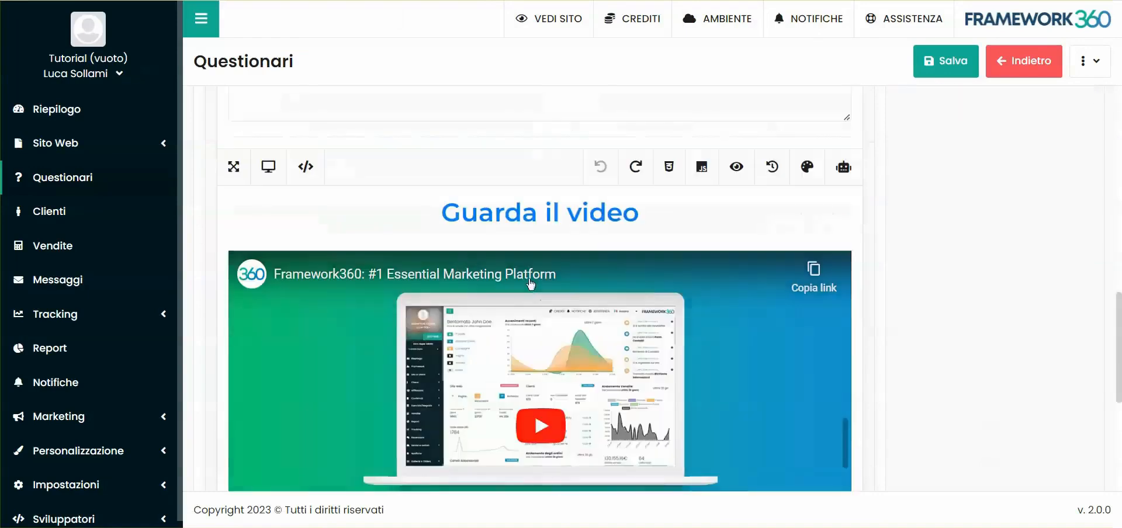
scroll(560, 387, "down", 5)
scroll(634, 396, "up", 1)
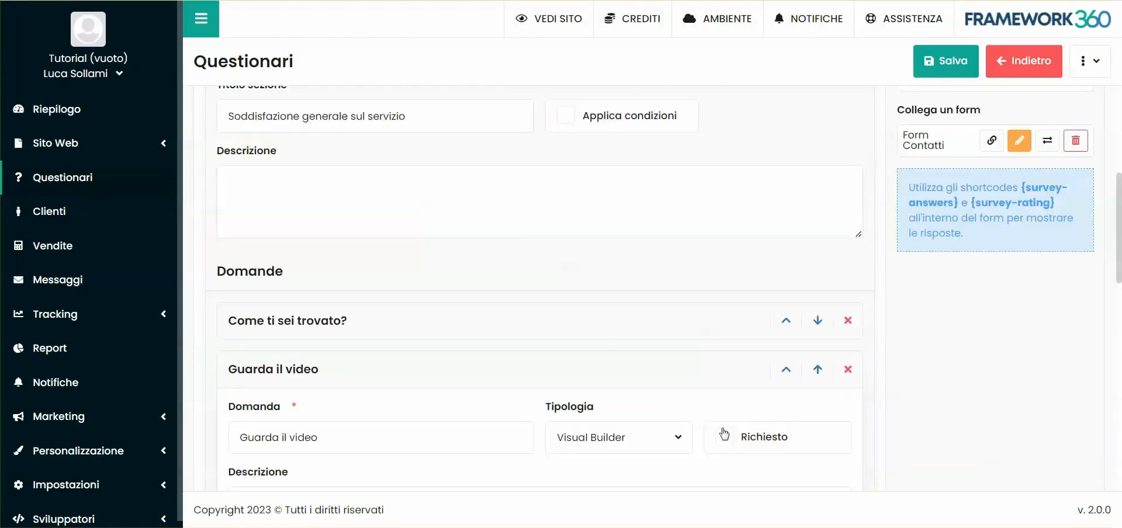
left_click(725, 436)
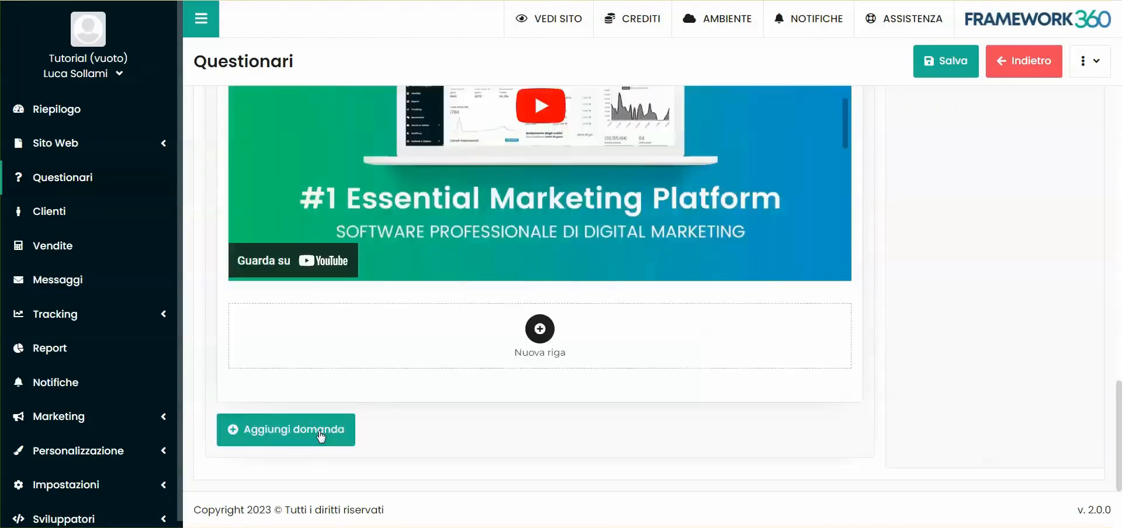
- Add the question "Torneresti da noi?" to the Soddisfazione generale sul servizio section
left_click(320, 435)
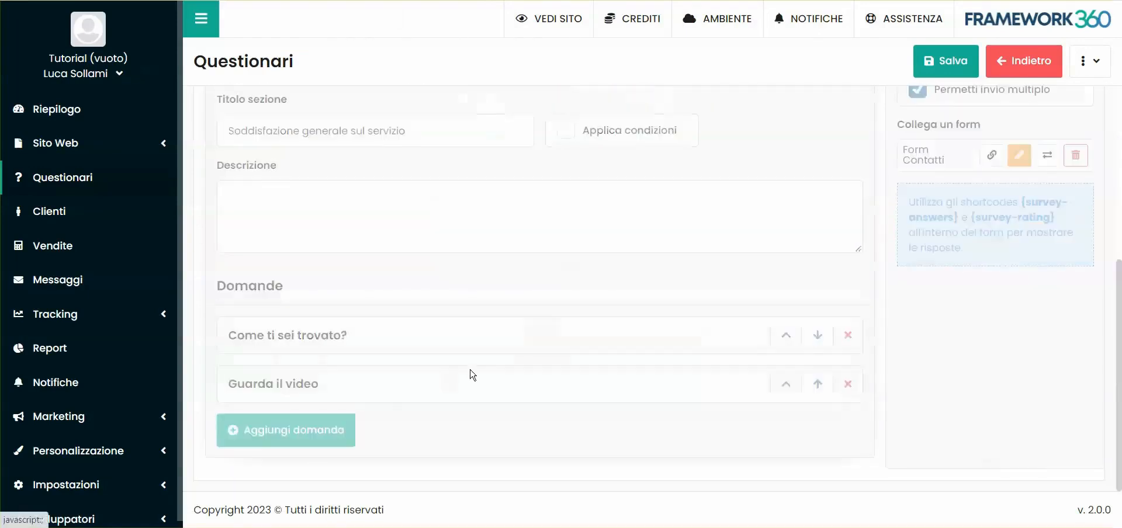
left_click(364, 254)
type("Tornere")
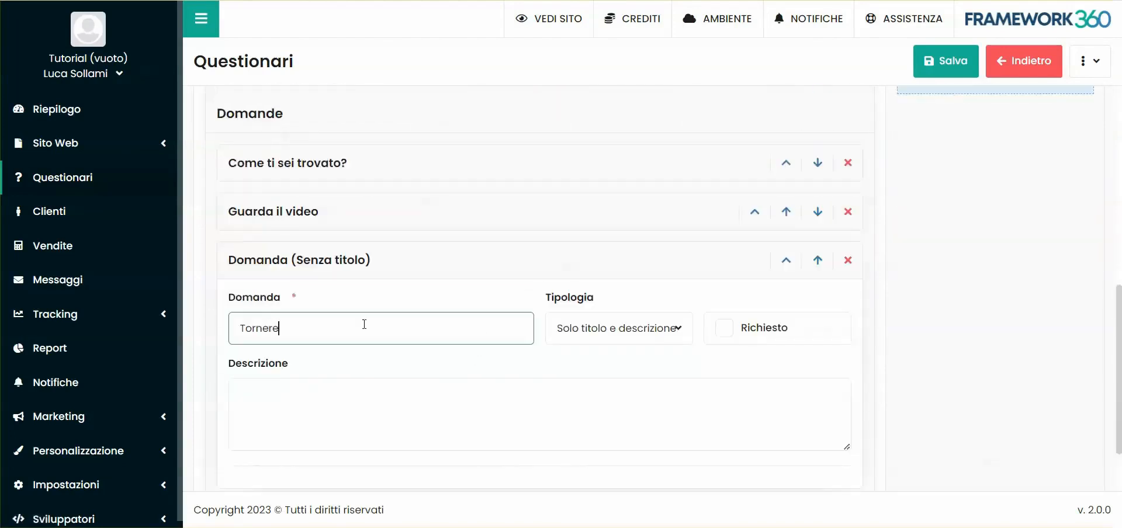
type("sti da noi?")
- Set the "Torneresti da noi?" question's type to Scelta singola with the available answers Si and No
left_click(625, 332)
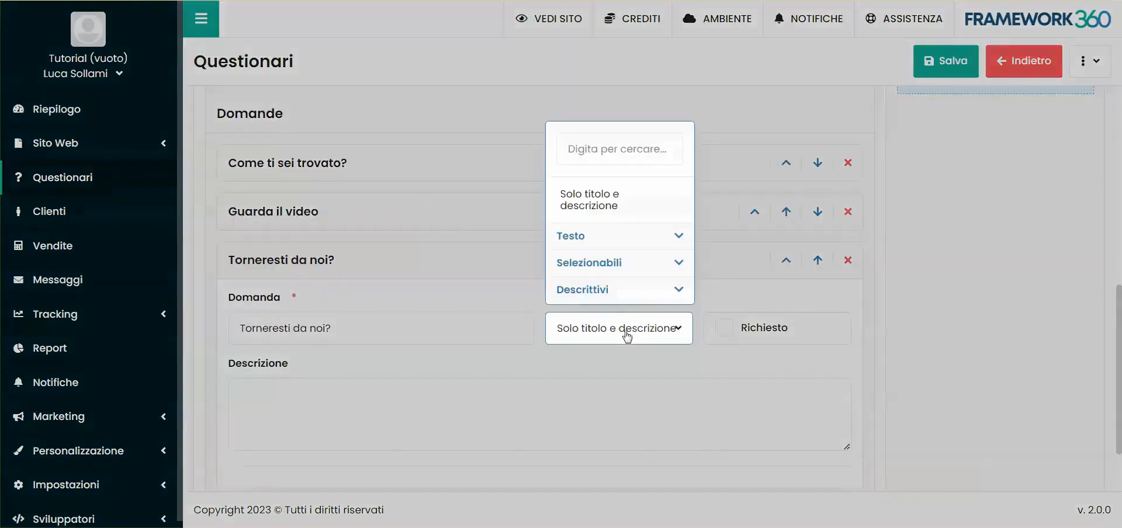
left_click(605, 263)
scroll(584, 272, "down", 1)
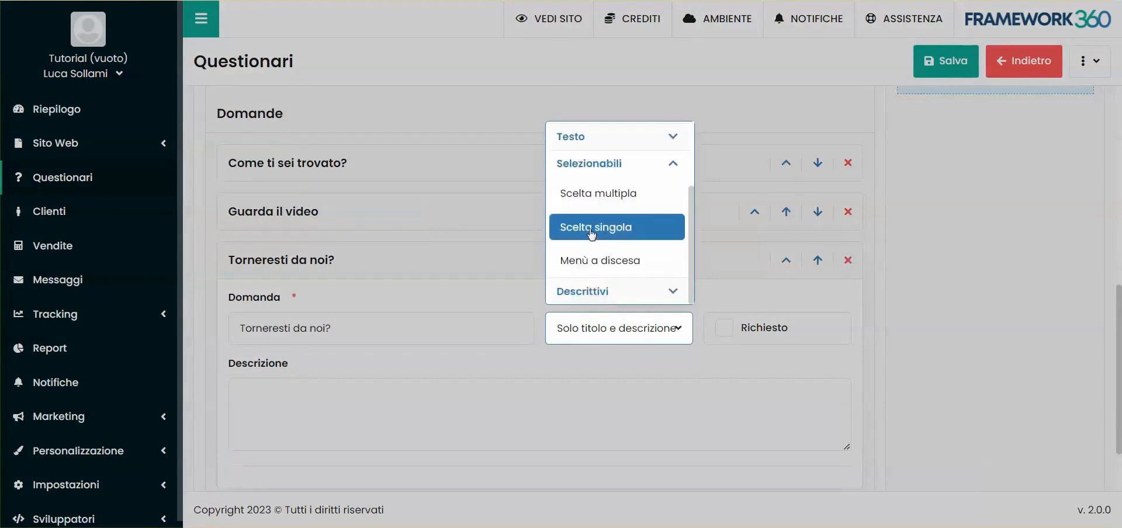
left_click(590, 241)
scroll(476, 315, "down", 2)
left_click(349, 388)
type("si")
left_click(343, 351)
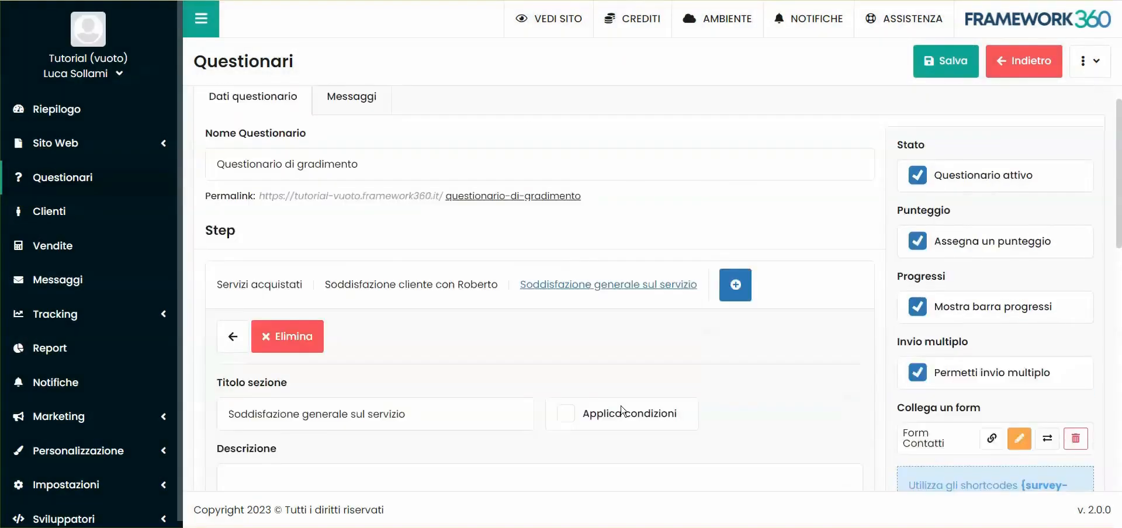
- Add a new section to the questionnaire titled "Perchè non torneresti?"
left_click(735, 284)
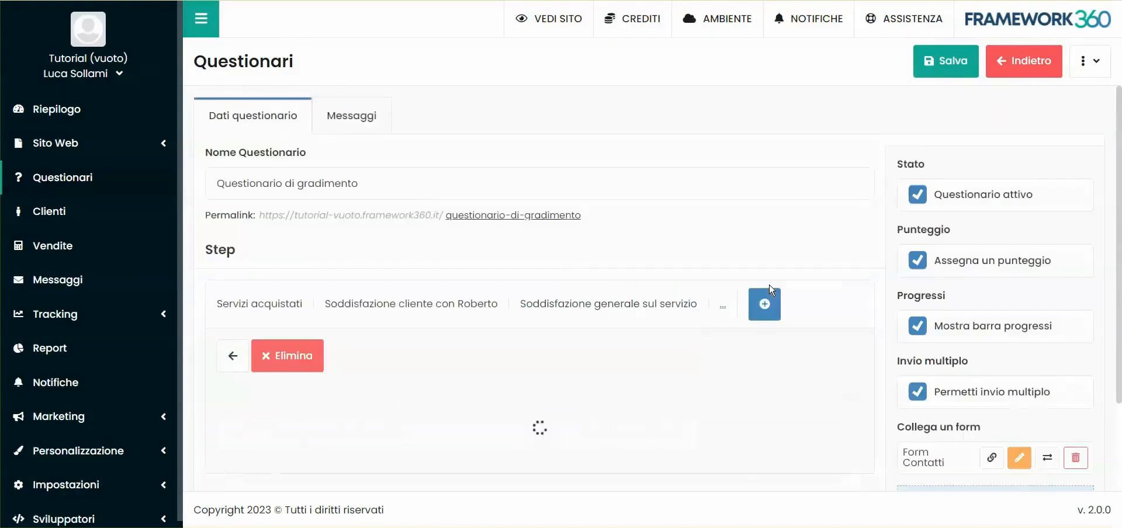
scroll(277, 368, "down", 1)
left_click(276, 374)
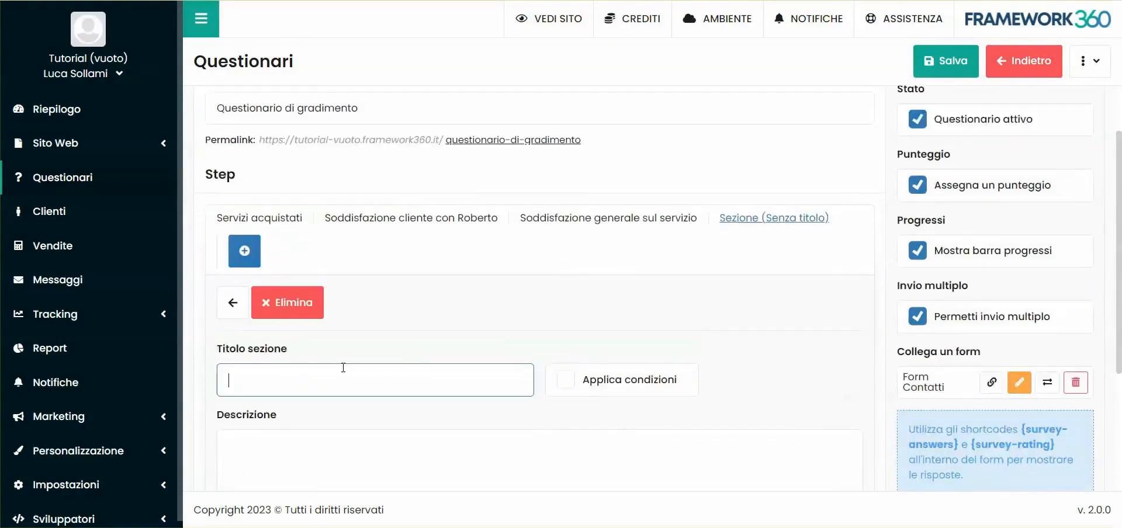
scroll(368, 318, "down", 3)
type("Perchè non torneresti?")
left_click(402, 295)
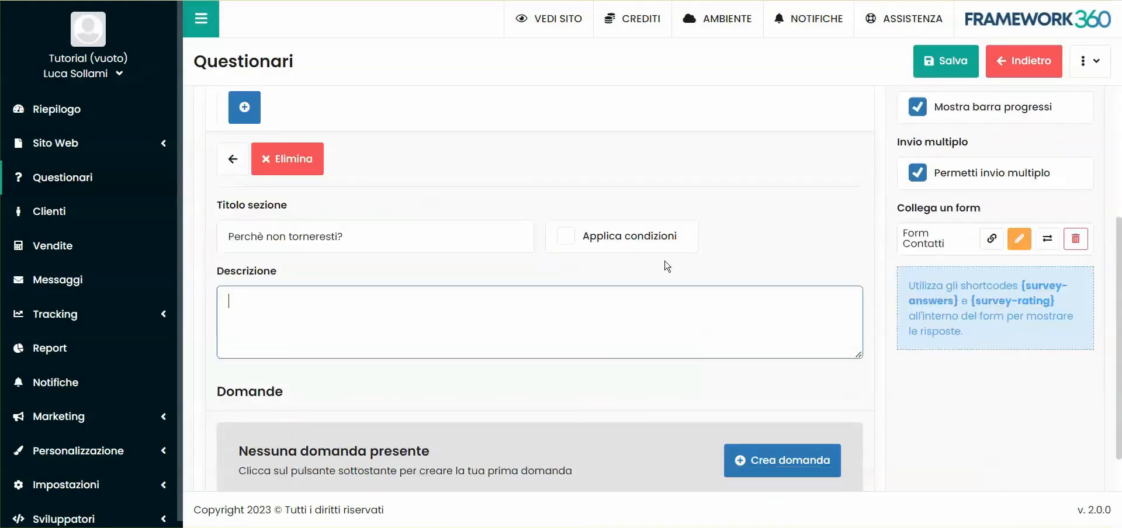
- Apply a condition to the section so it requires "Torneresti da noi?" uguale No
scroll(666, 265, "up", 3)
scroll(643, 309, "down", 1)
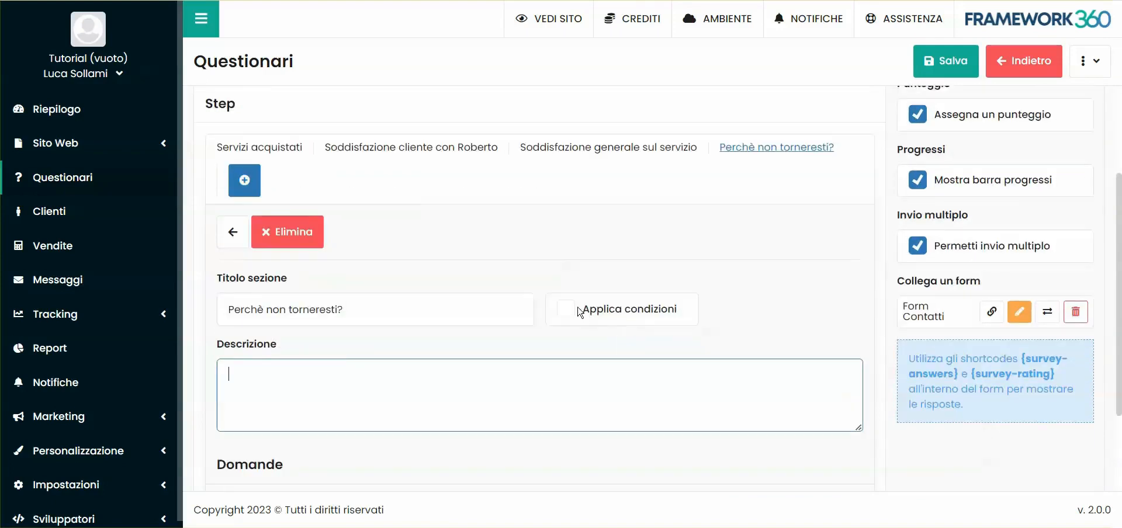
left_click(578, 312)
scroll(409, 298, "down", 3)
left_click(310, 266)
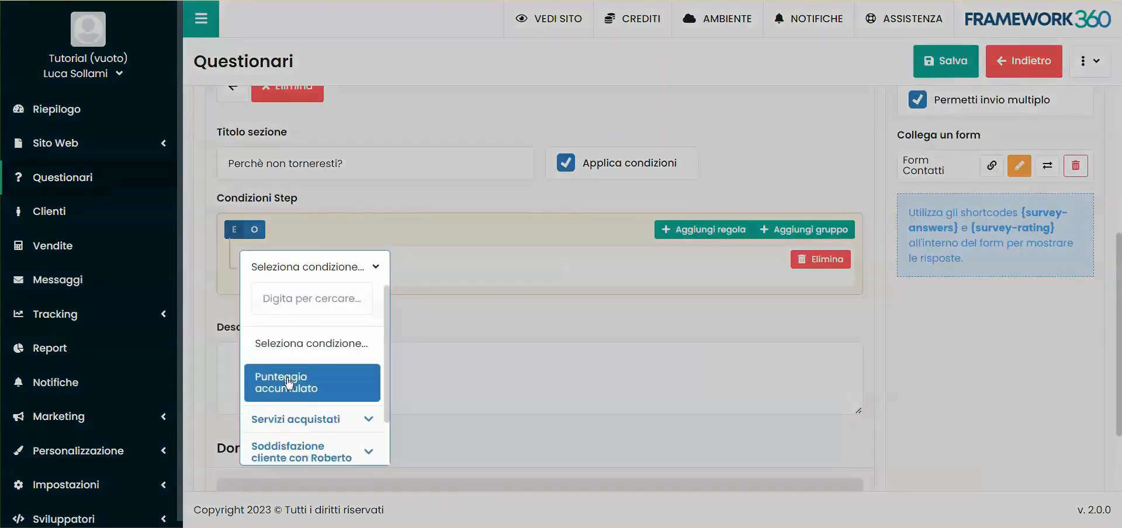
scroll(295, 403, "down", 2)
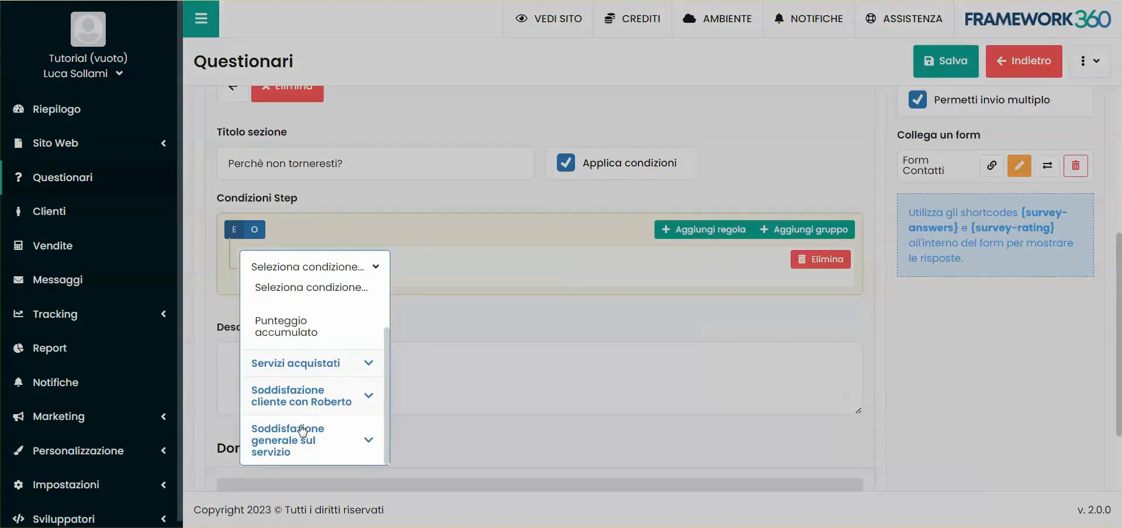
left_click(302, 439)
scroll(304, 432, "down", 3)
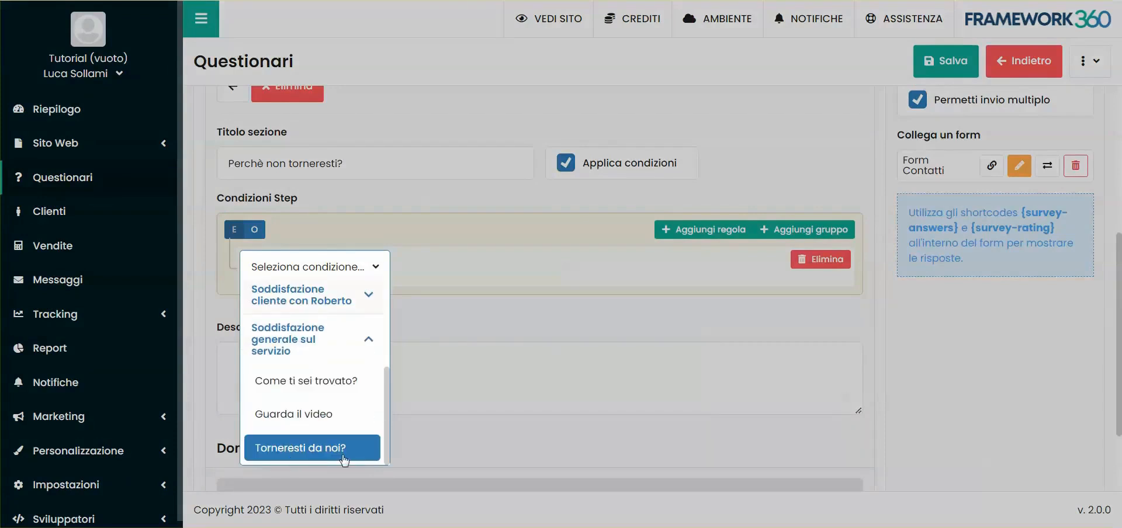
left_click(320, 448)
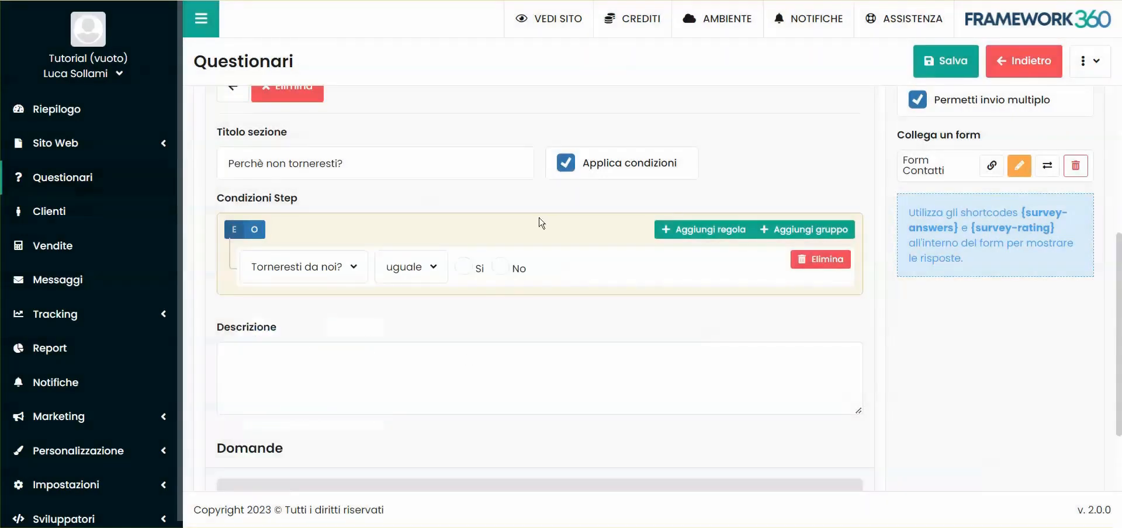
left_click(504, 270)
scroll(517, 240, "up", 3)
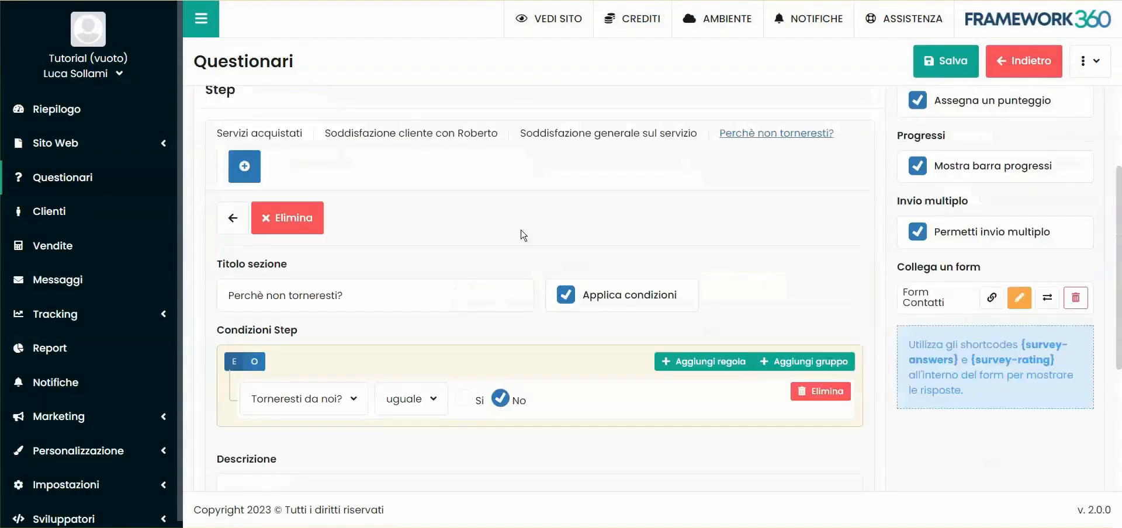
- Create the first question of the "Perchè non torneresti?" section with the type Risposta lunga
scroll(556, 336, "down", 5)
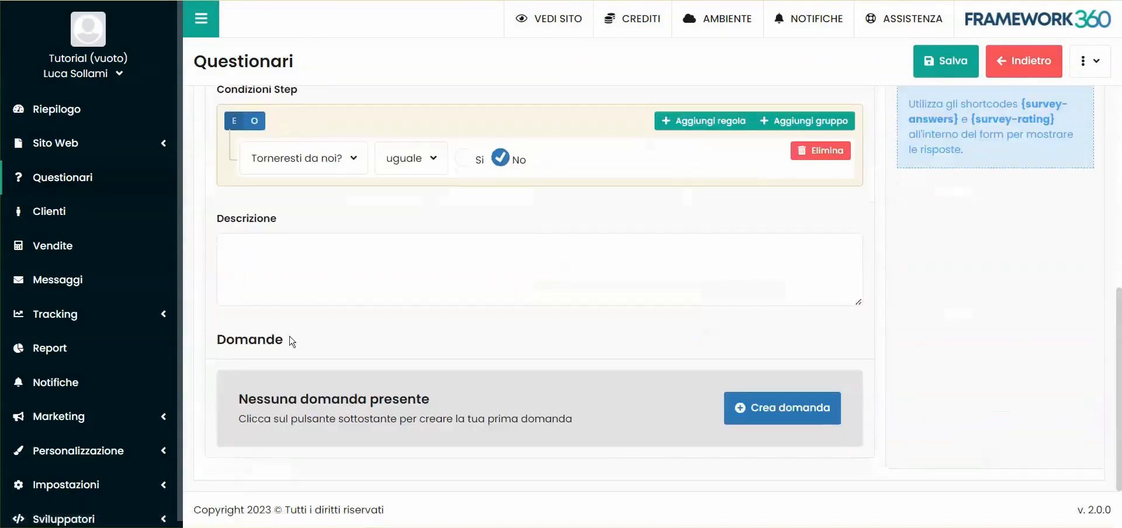
left_click(835, 409)
scroll(371, 293, "down", 4)
left_click(607, 241)
scroll(619, 304, "down", 3)
left_click(619, 304)
- Title the long-answer question "Inserisci un motivo" and make it required
left_click(299, 228)
type("Inserisci un motivo")
left_click(724, 242)
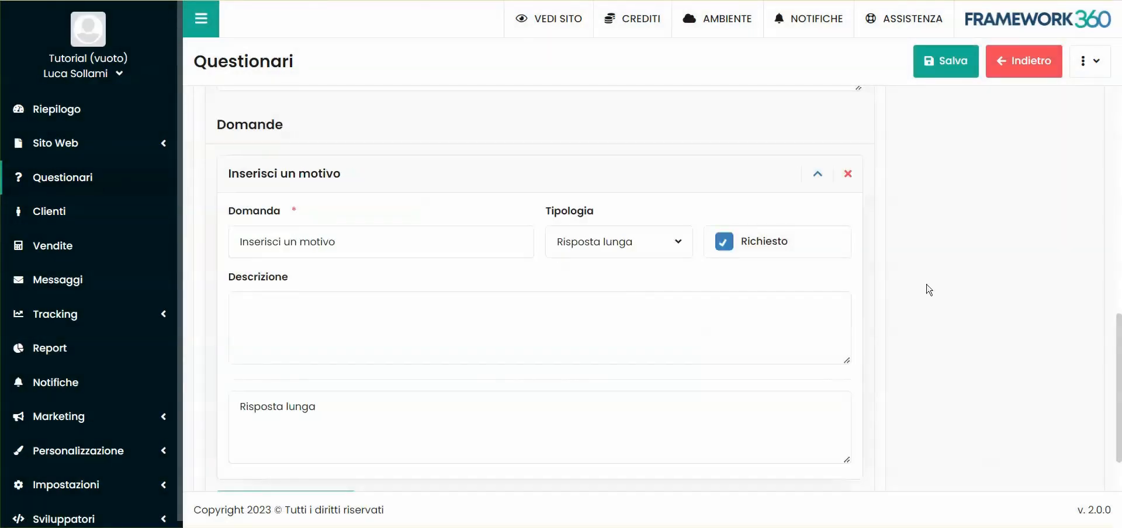
- Review the questionnaire's message settings, including the error message and the text shown when the questionnaire is finished
scroll(999, 289, "up", 15)
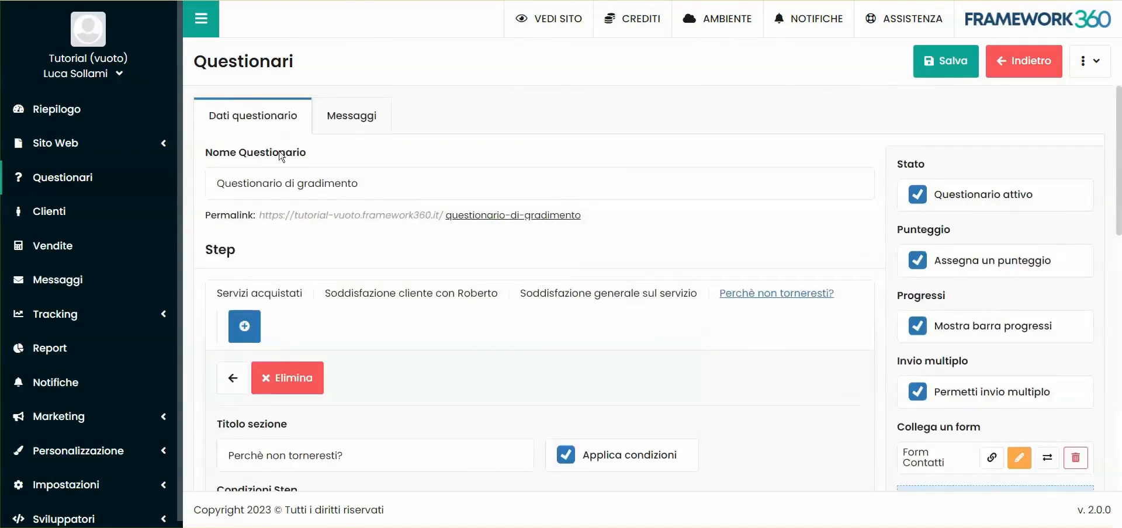
left_click(352, 117)
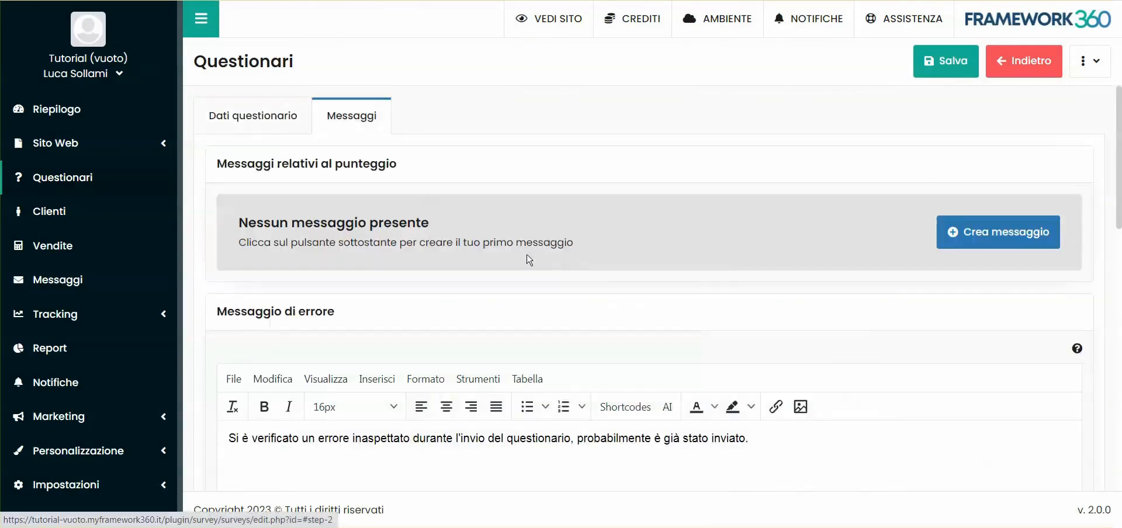
scroll(508, 258, "down", 1)
scroll(656, 314, "down", 10)
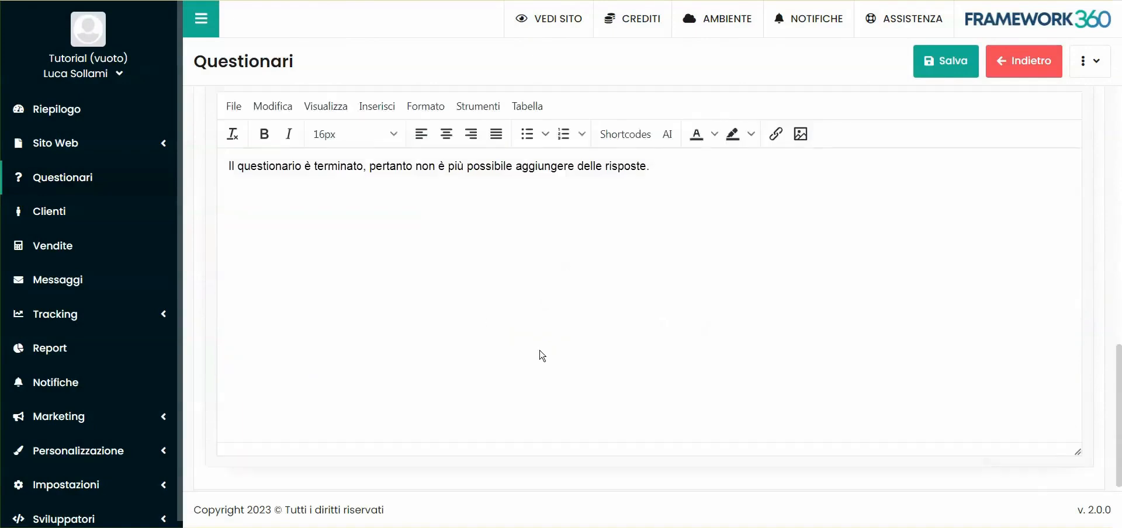
scroll(548, 343, "up", 5)
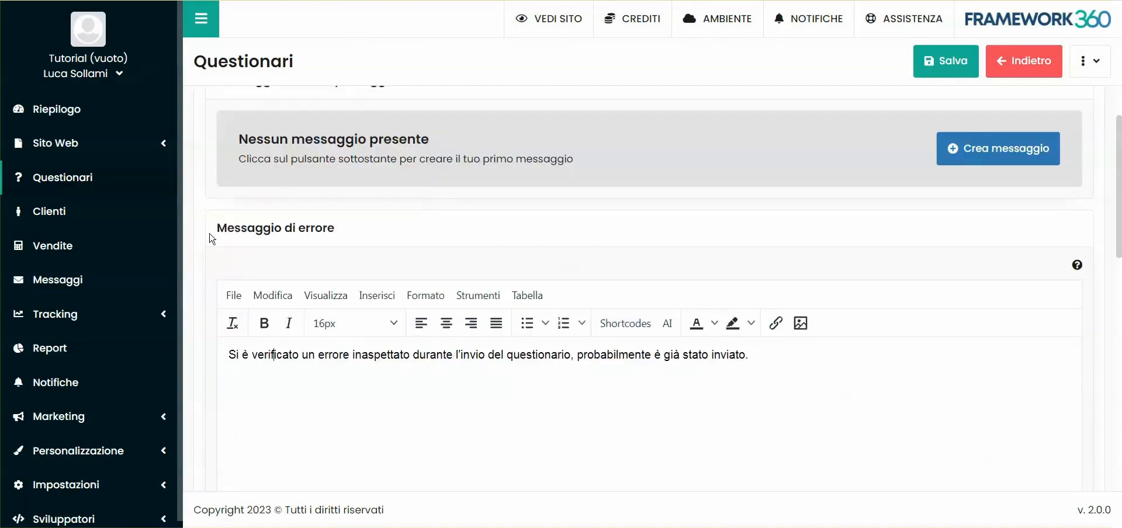
scroll(290, 386, "down", 5)
left_click_drag(666, 300, 207, 315)
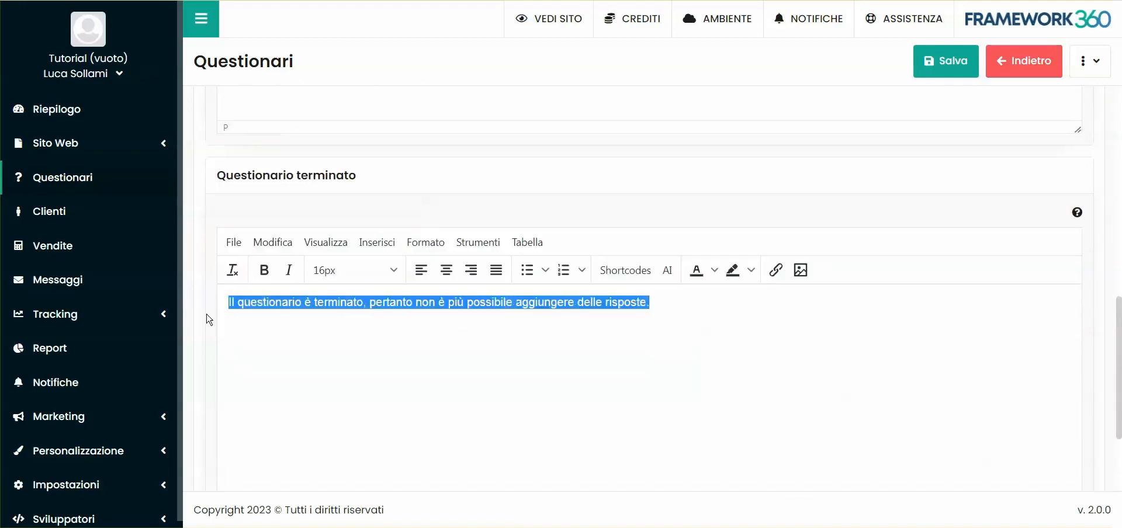
left_click(346, 302)
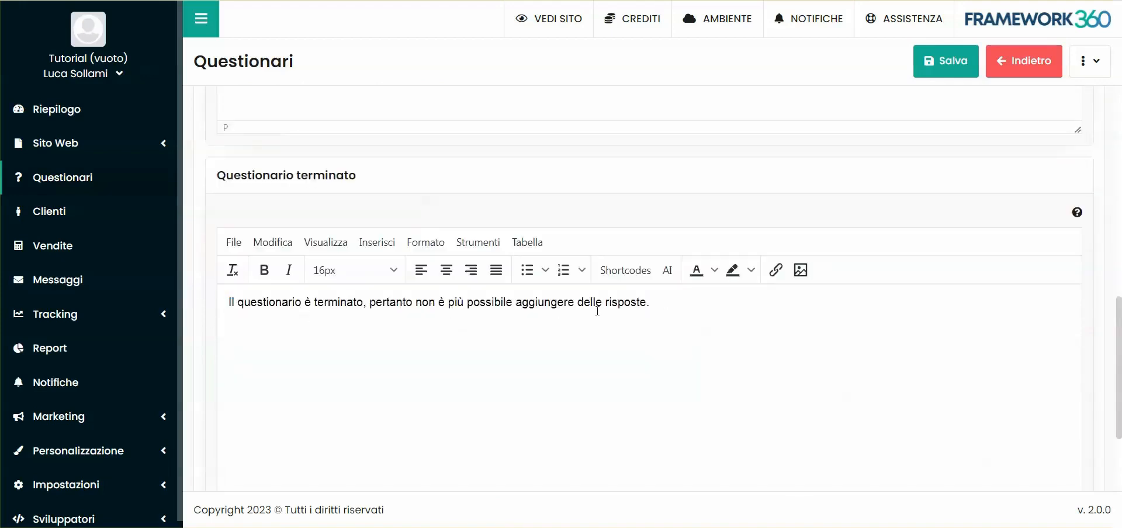
scroll(674, 333, "up", 5)
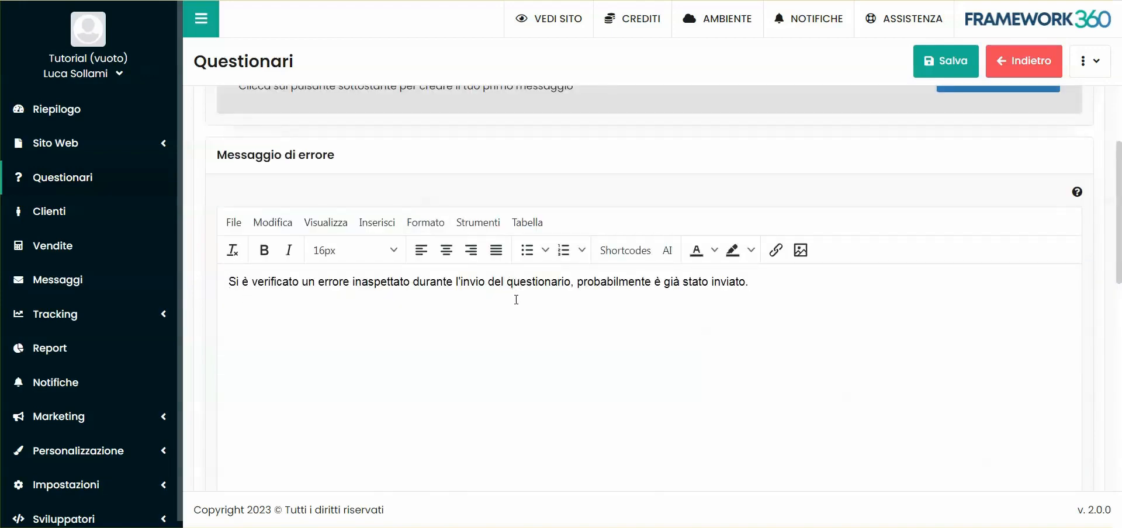
scroll(642, 299, "up", 3)
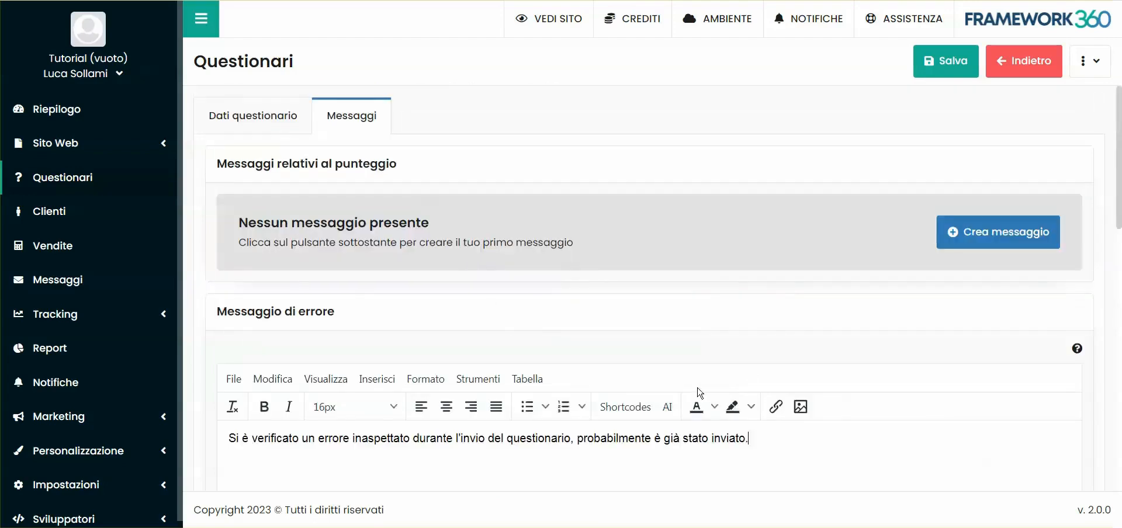
- Create a score-related message that applies to scores from 5 to 100
left_click(1001, 243)
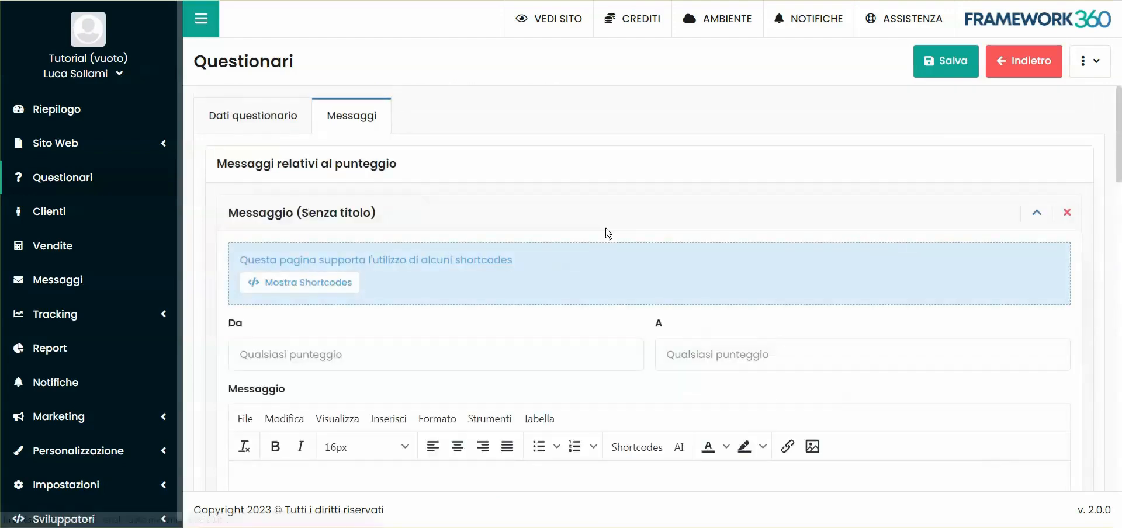
scroll(308, 211, "down", 3)
left_click(293, 217)
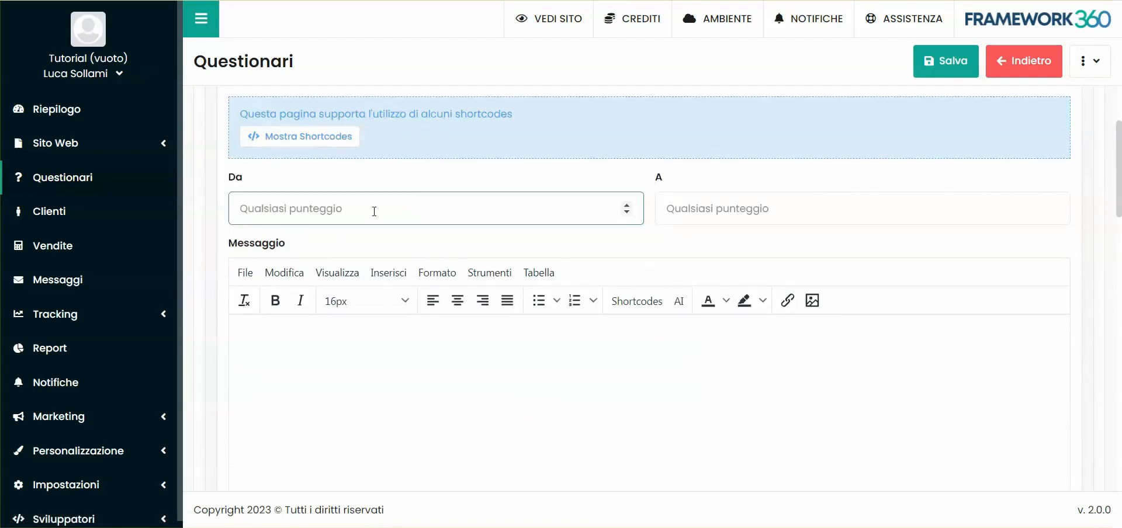
type("5")
left_click(679, 212)
type("100")
- Write the score message "Grazie hai superato il questionario e ti ricontatteremo al più presto." and save the questionnaire
left_click(684, 243)
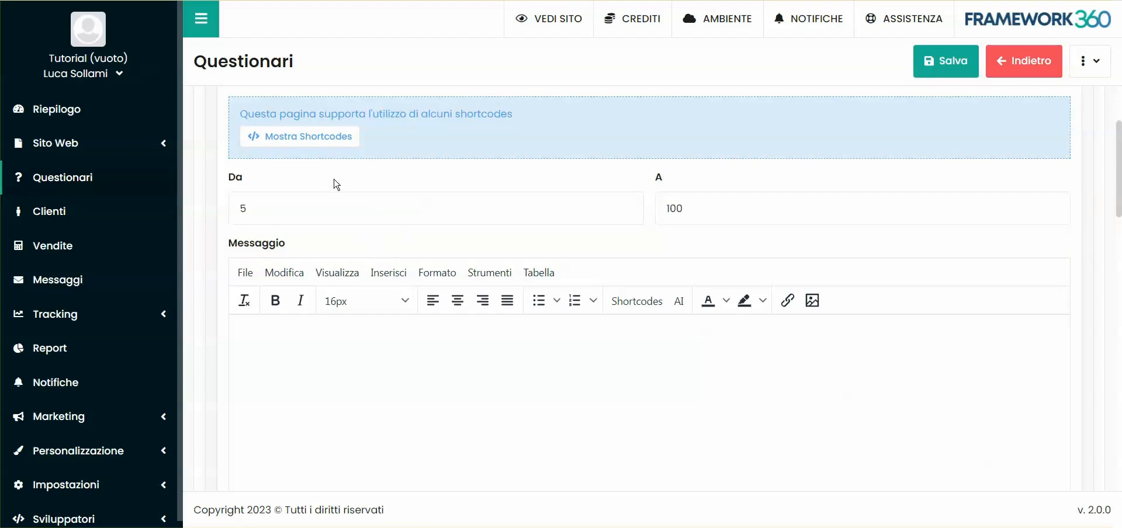
type("ie hai superato il que")
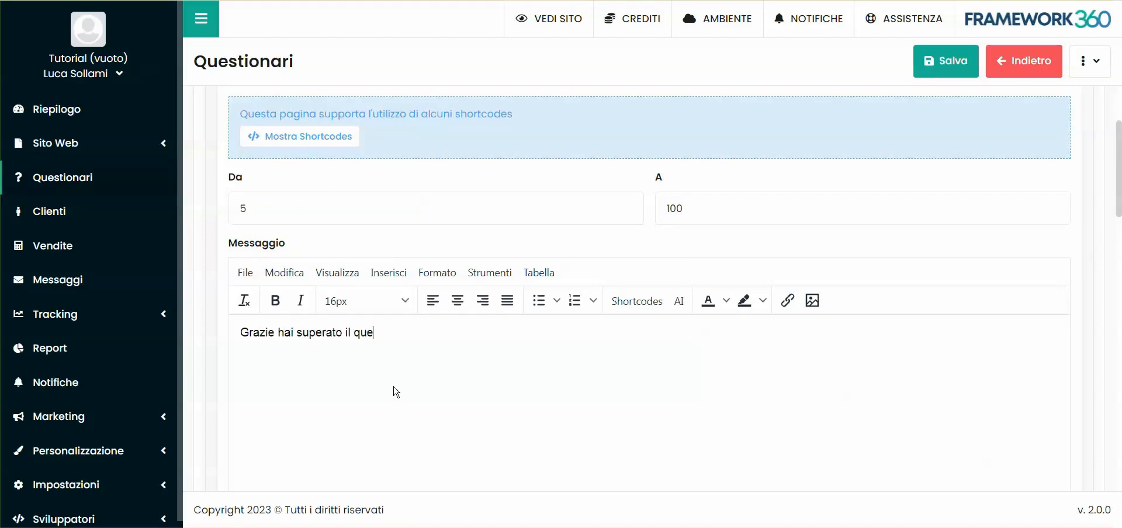
type("stionario e ti ricontatteremo al più presto.")
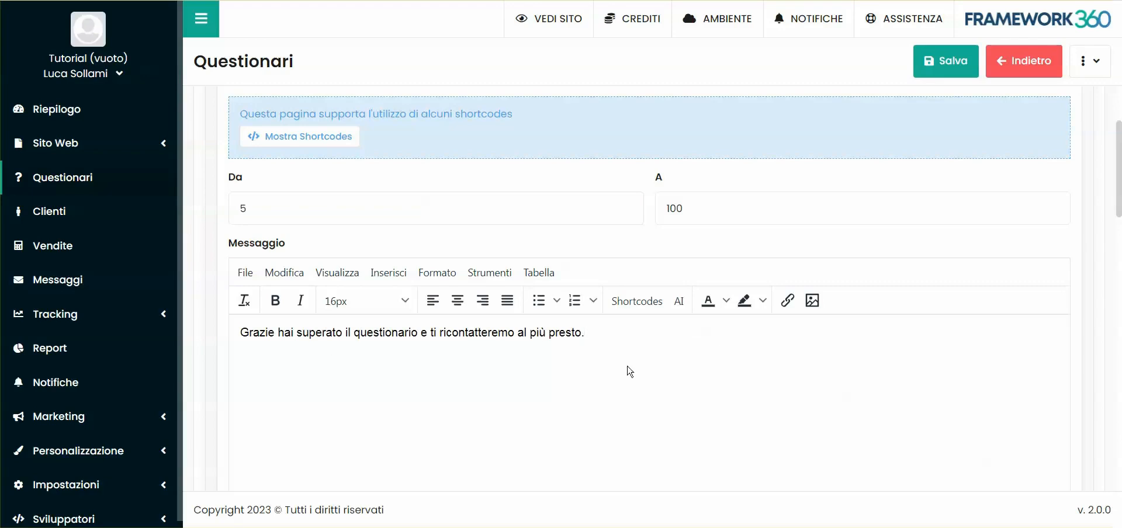
scroll(608, 327, "up", 3)
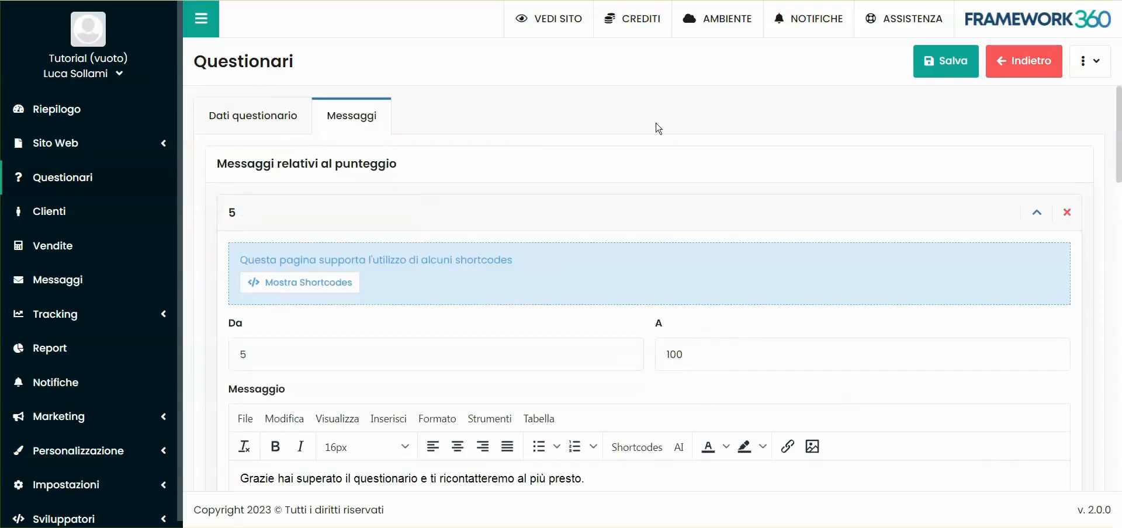
left_click(930, 67)
- Open the public page of the saved questionnaire and look over its "Servizi acquistati" section
left_click(264, 103)
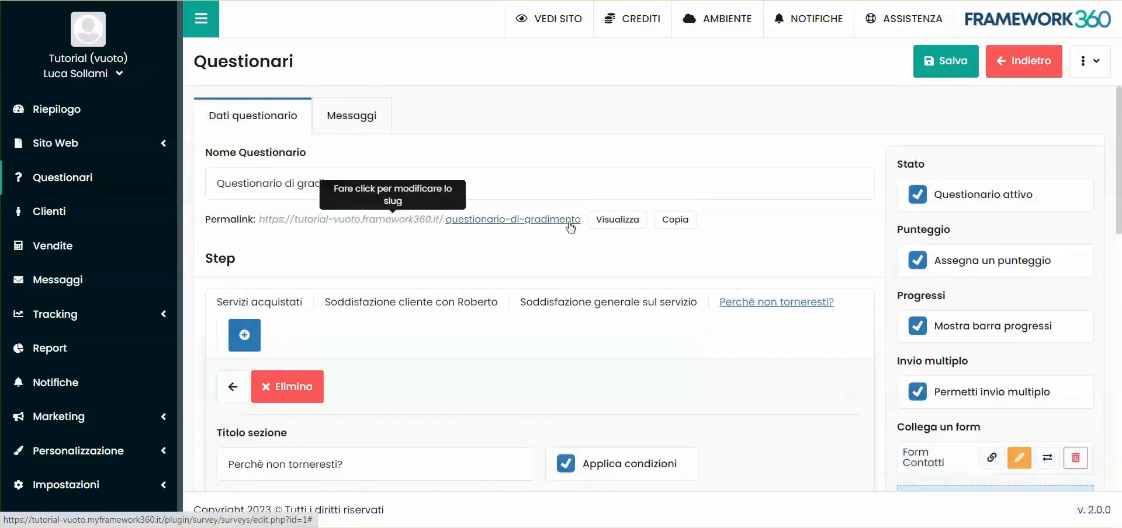
left_click(608, 220)
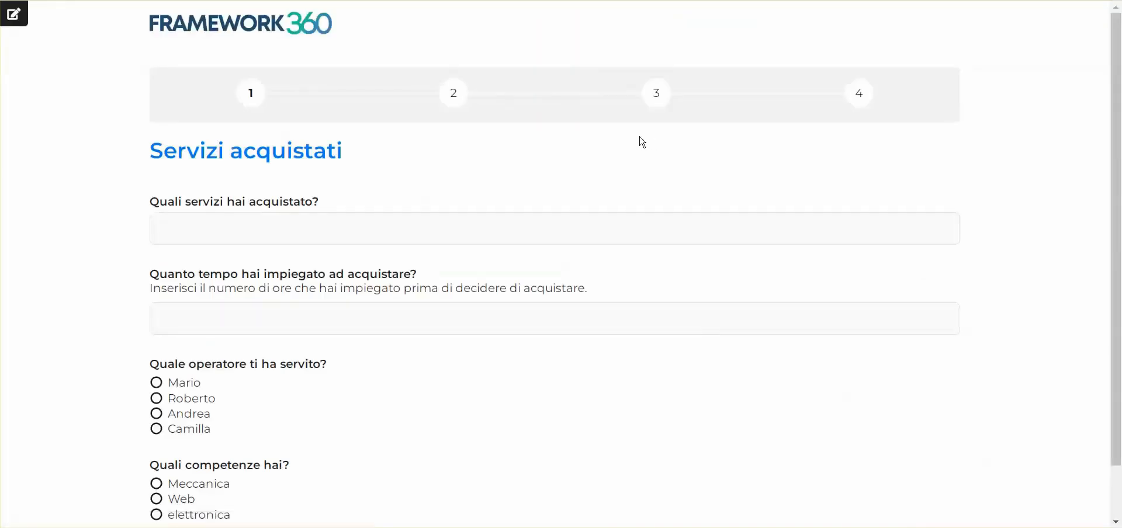
scroll(642, 143, "down", 1)
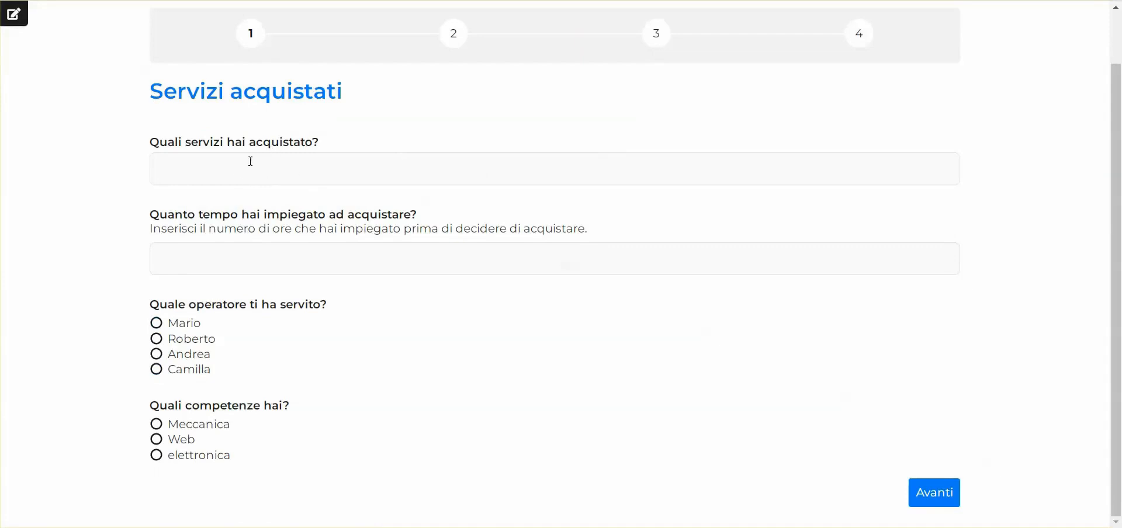
scroll(375, 119, "up", 2)
scroll(370, 139, "down", 2)
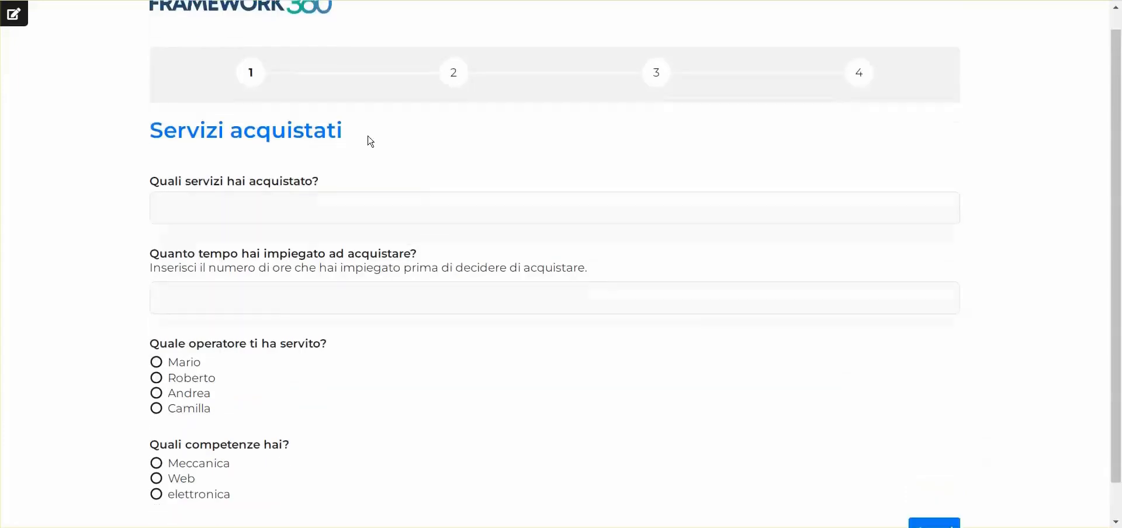
- Answer the purchased services question with "Consulenza marketing" and enter 8 as the hours taken to buy
left_click(264, 168)
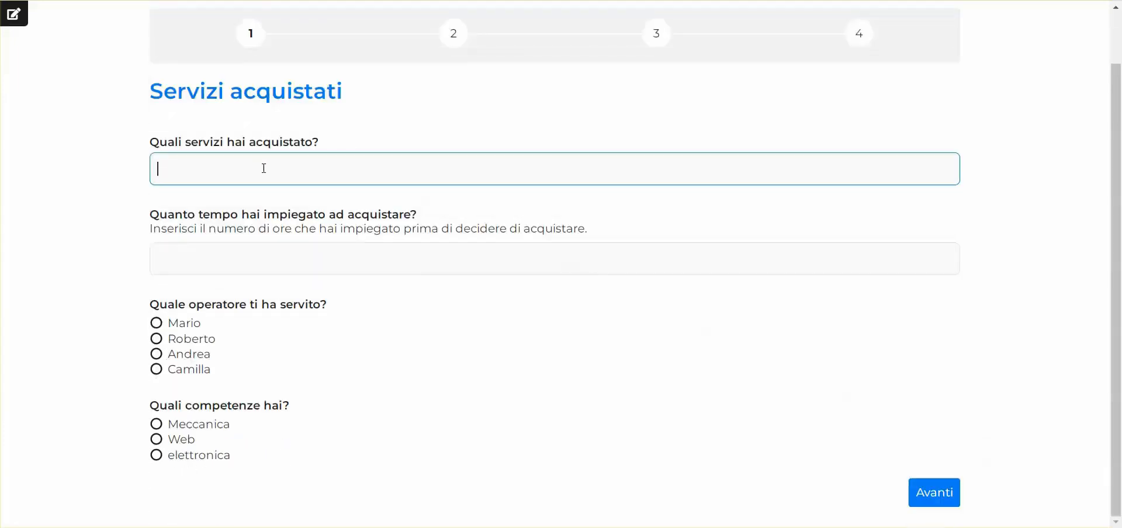
type("Consulenza marketing")
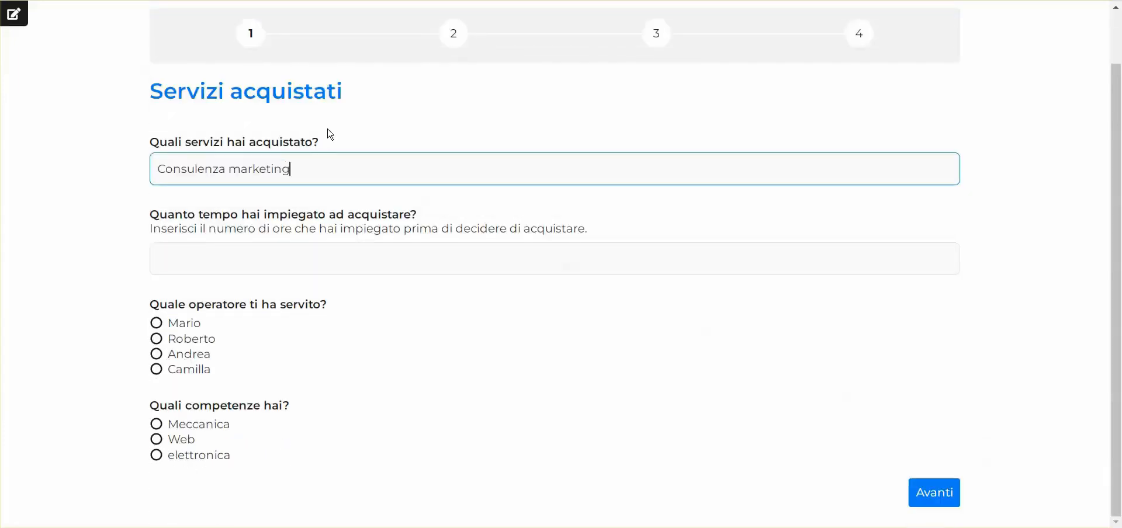
left_click(327, 130)
left_click(292, 254)
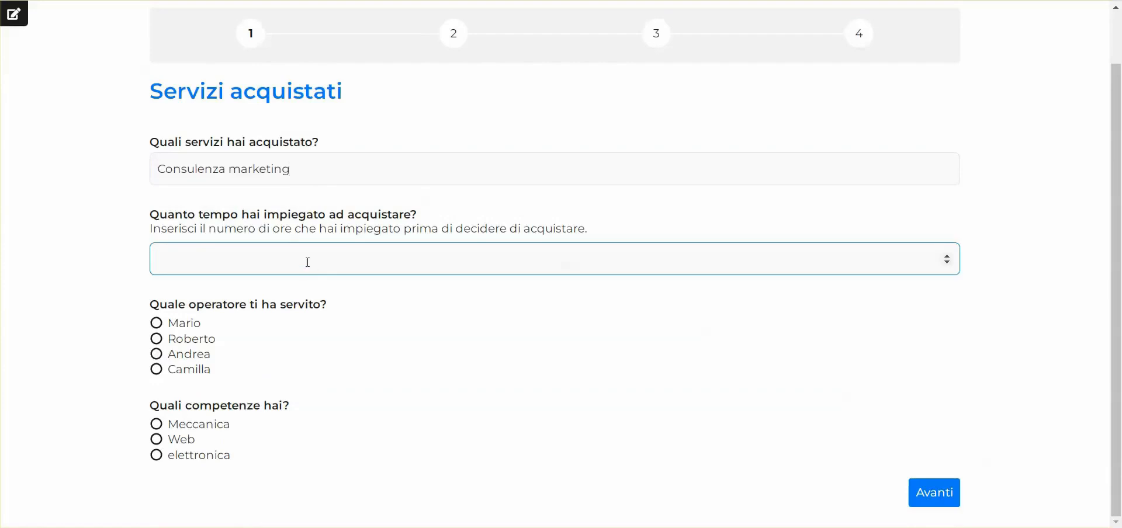
left_click(947, 257)
left_click(949, 262)
left_click(948, 262)
left_click(206, 287)
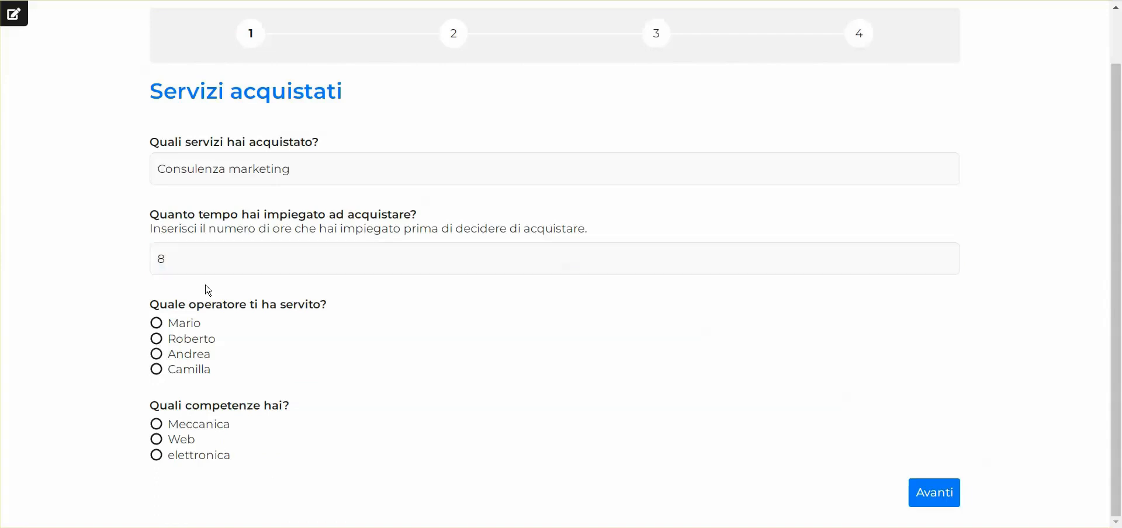
- Choose the second listed operator and the Web skill, and continue to the operator satisfaction section
left_click(185, 342)
left_click(188, 442)
left_click(935, 493)
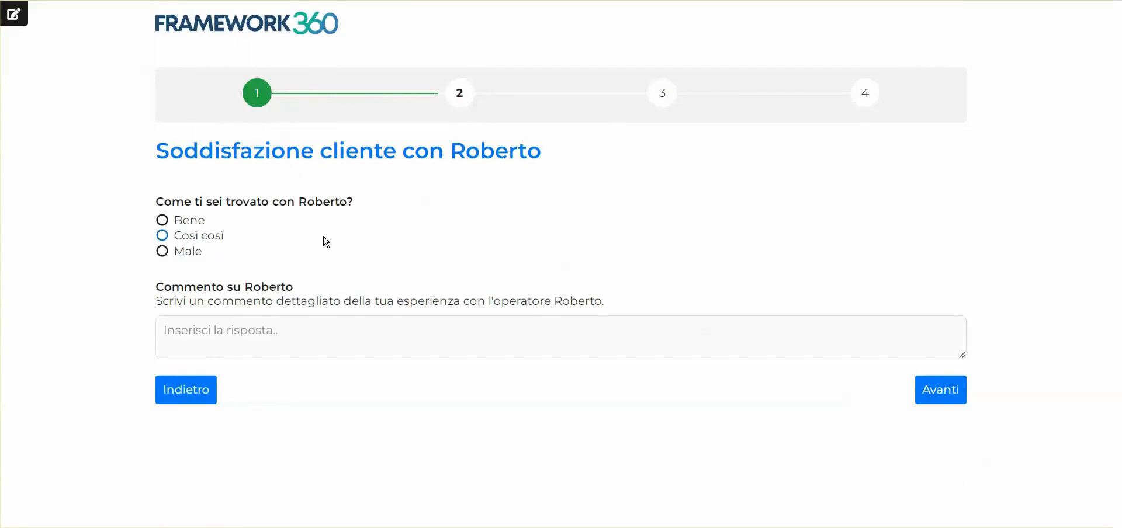
- Rate the experience with the operator as Bene and enter the comment "Molto professionale"
left_click(189, 222)
left_click(220, 331)
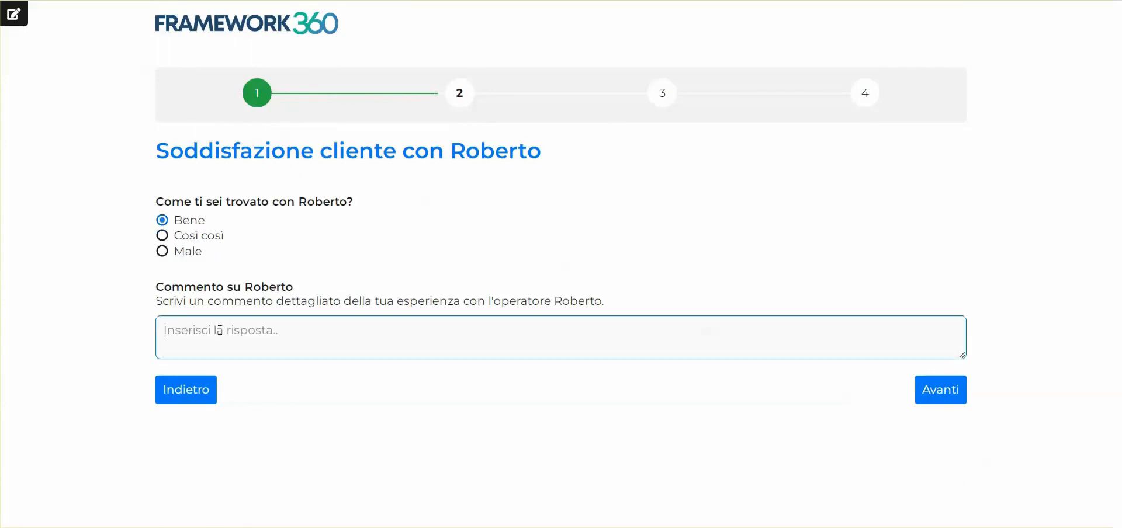
type("o professionale")
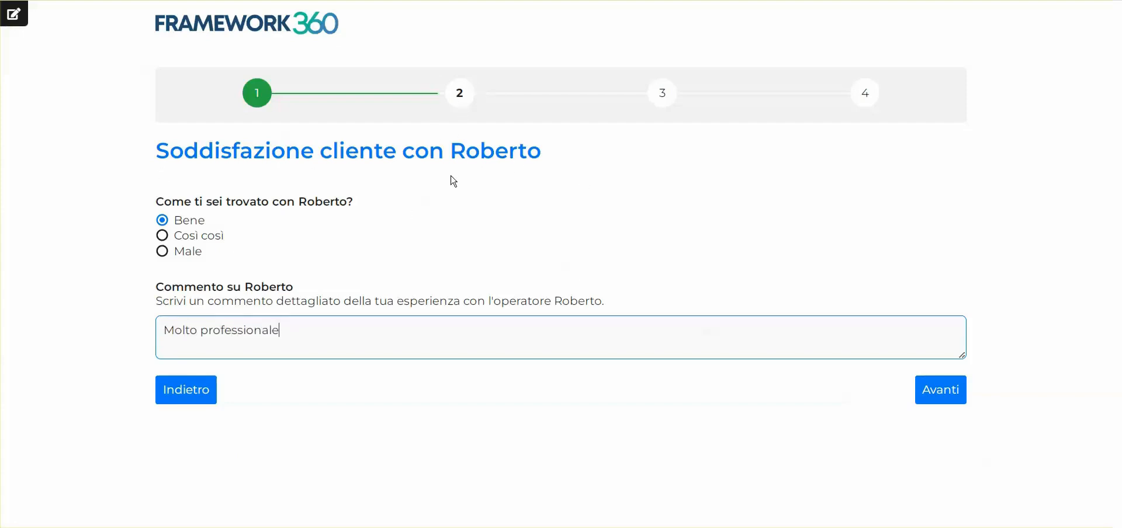
- Return to the first section, change the operator to the third listed one, and continue to test the conditional section
left_click(212, 397)
scroll(298, 351, "down", 1)
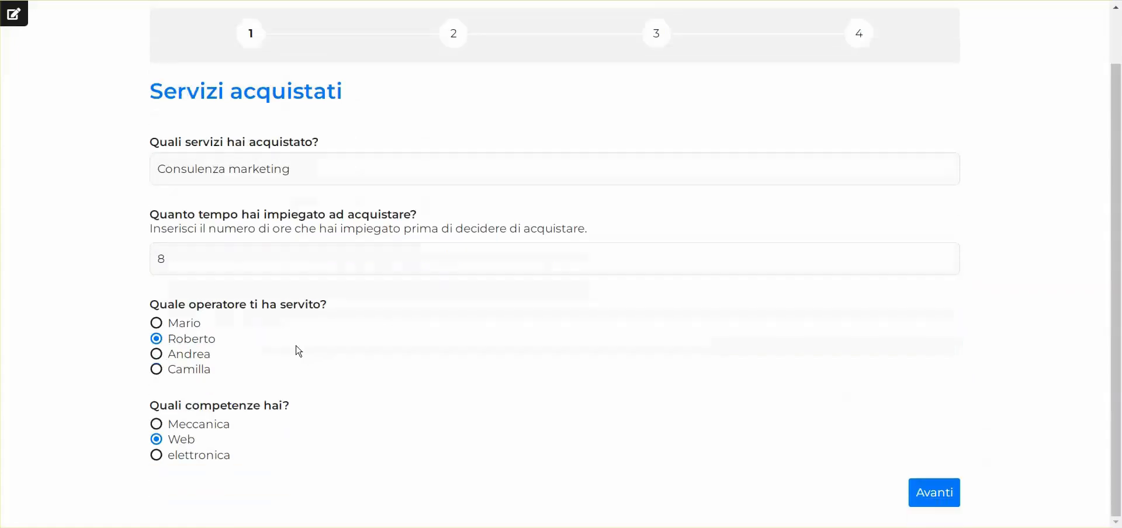
left_click(184, 356)
left_click(932, 494)
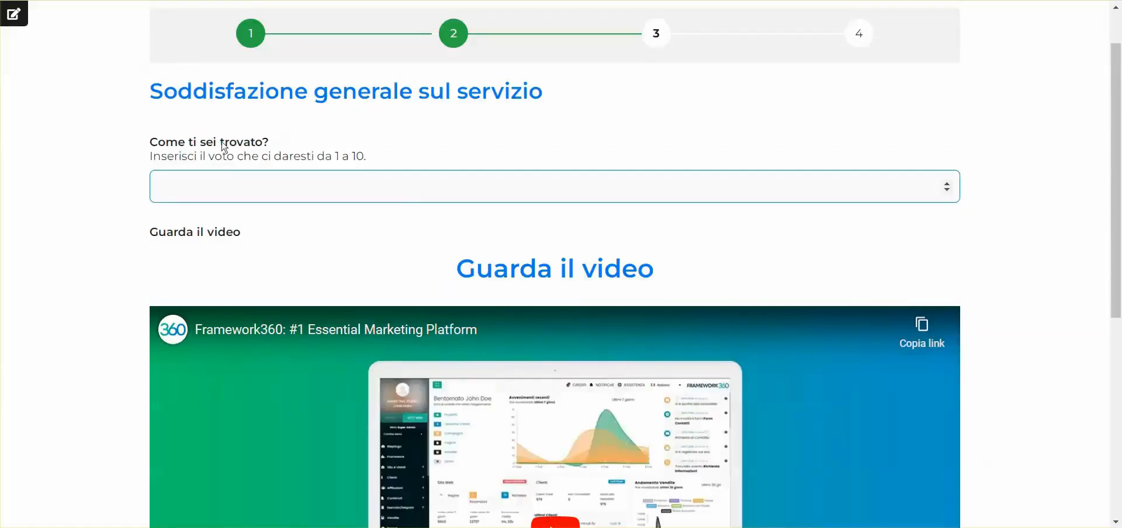
- Enter 9 as the rating for the "Come ti sei trovato?" question
left_click(150, 154)
left_click(333, 199)
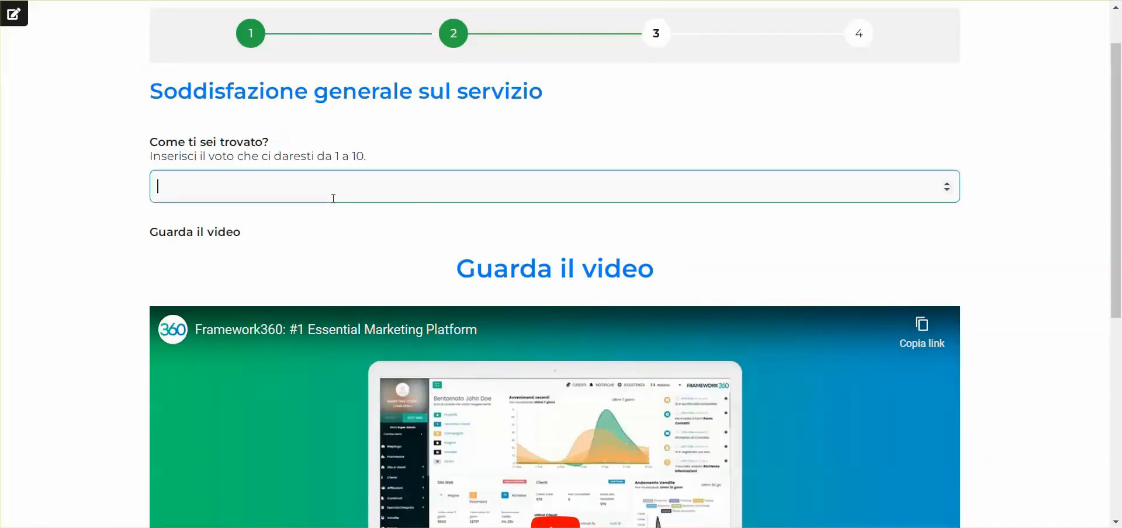
type("9")
- Play the embedded "Guarda il video" clip and advance from the general satisfaction section to the contact form
scroll(591, 127, "down", 3)
scroll(586, 201, "down", 3)
left_click(677, 252)
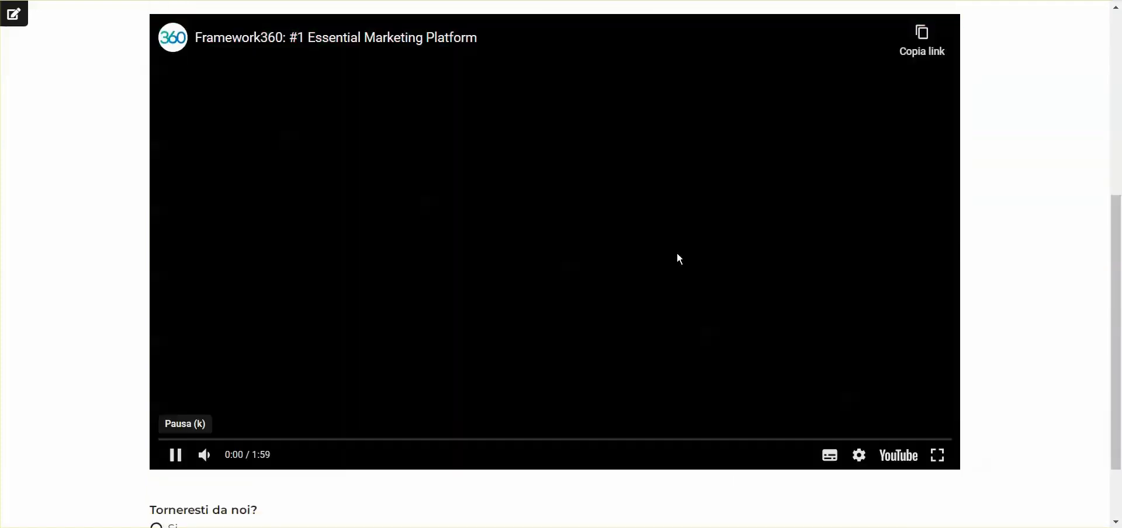
left_click(306, 341)
scroll(306, 341, "down", 2)
left_click(935, 491)
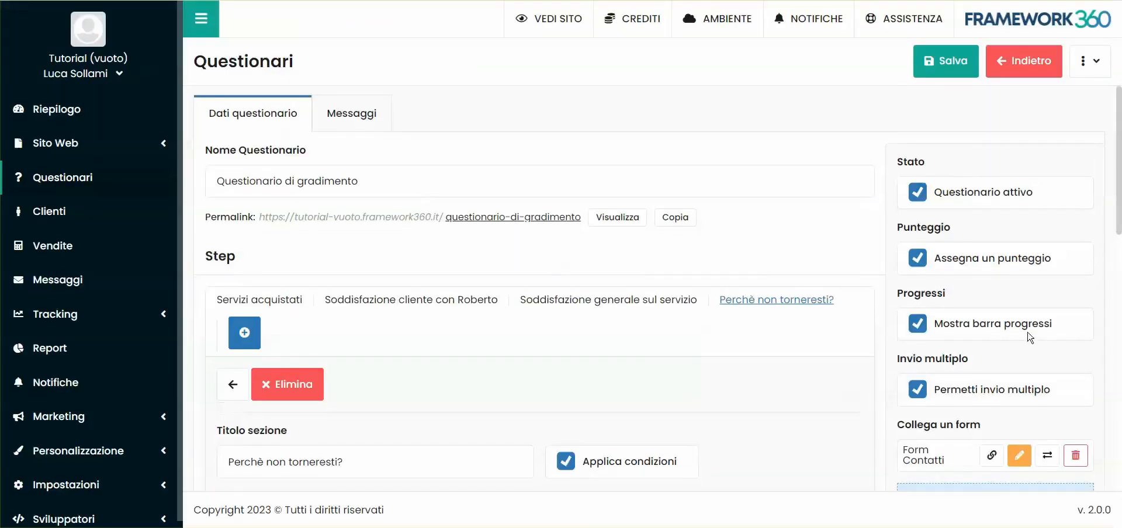
- Check the fields of the linked contact form and close the questionnaire's public page
scroll(934, 387, "down", 1)
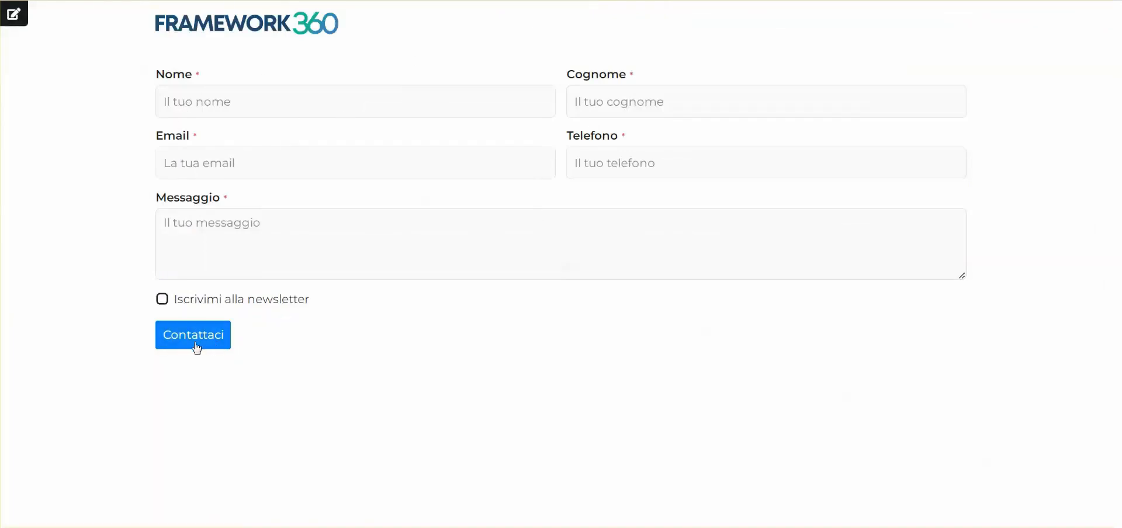
left_click(581, 157)
left_click(185, 169)
left_click(378, 140)
key("ctrl+w")
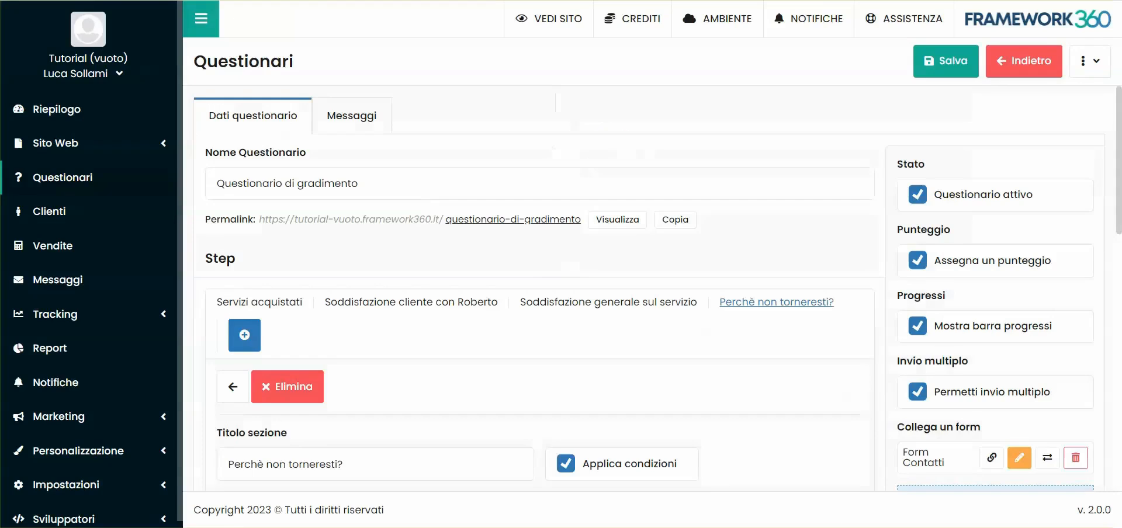
- Open the website's "Form Contatti" form for editing
left_click(94, 157)
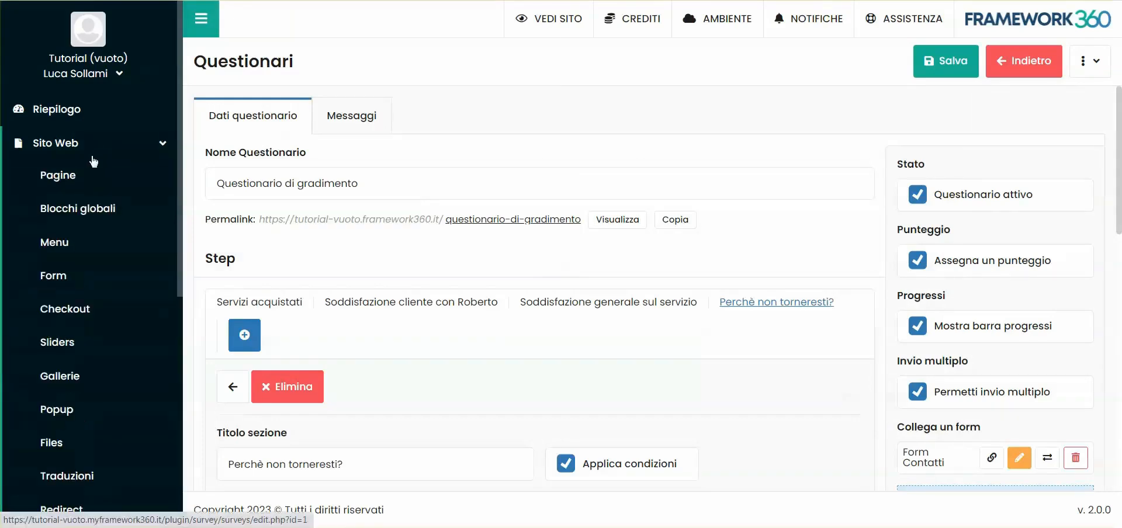
left_click(74, 280)
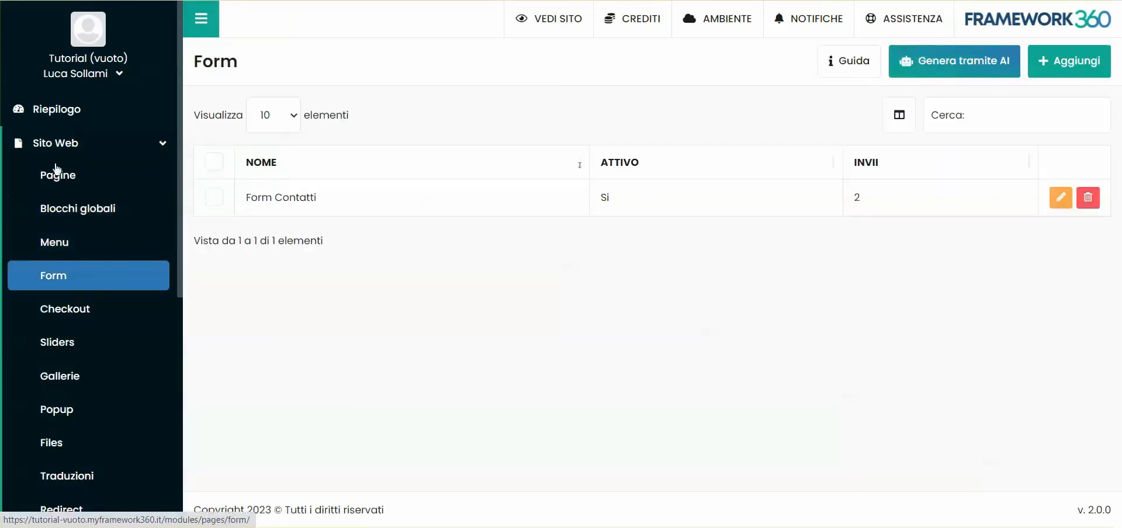
left_click(359, 205)
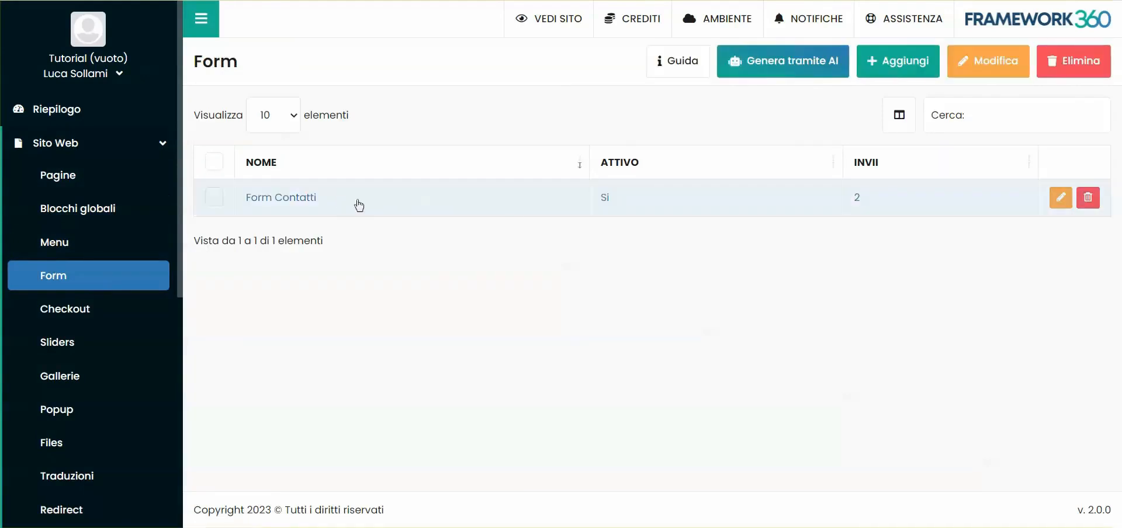
double_click(517, 217)
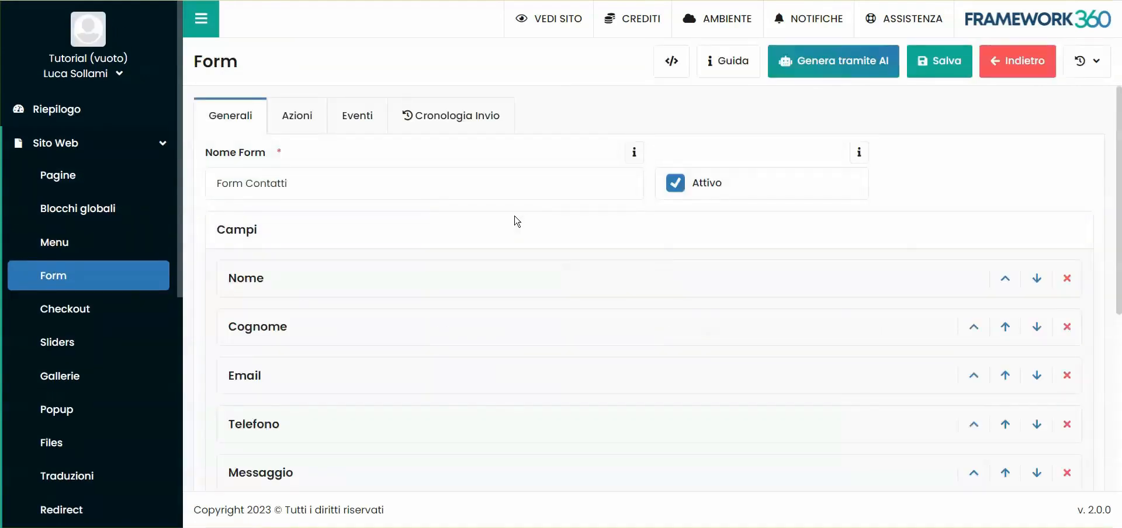
- Enable the custom email in the form's actions and leave the full-screen email editor
left_click(317, 120)
scroll(496, 208, "down", 15)
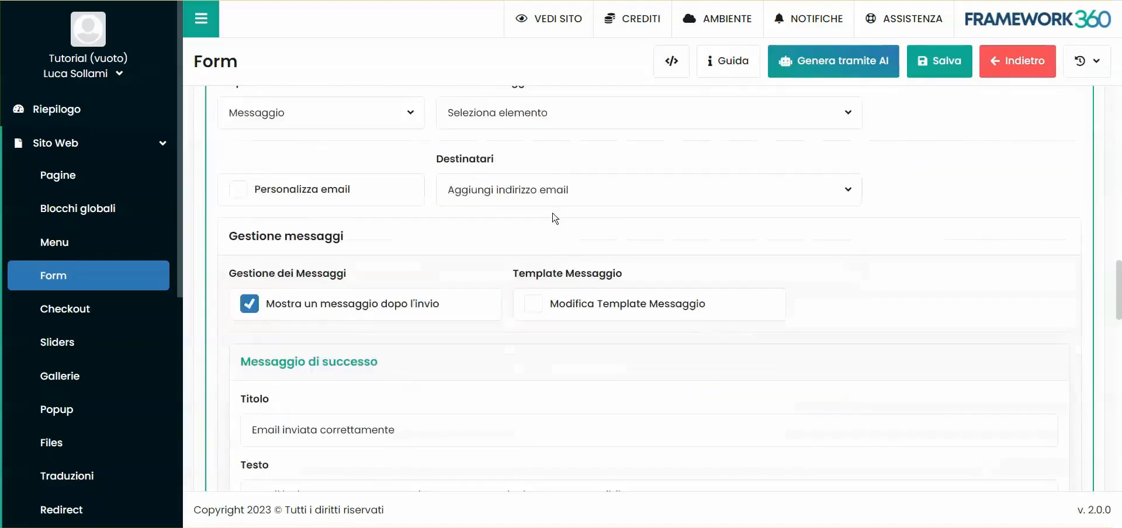
scroll(497, 216, "up", 2)
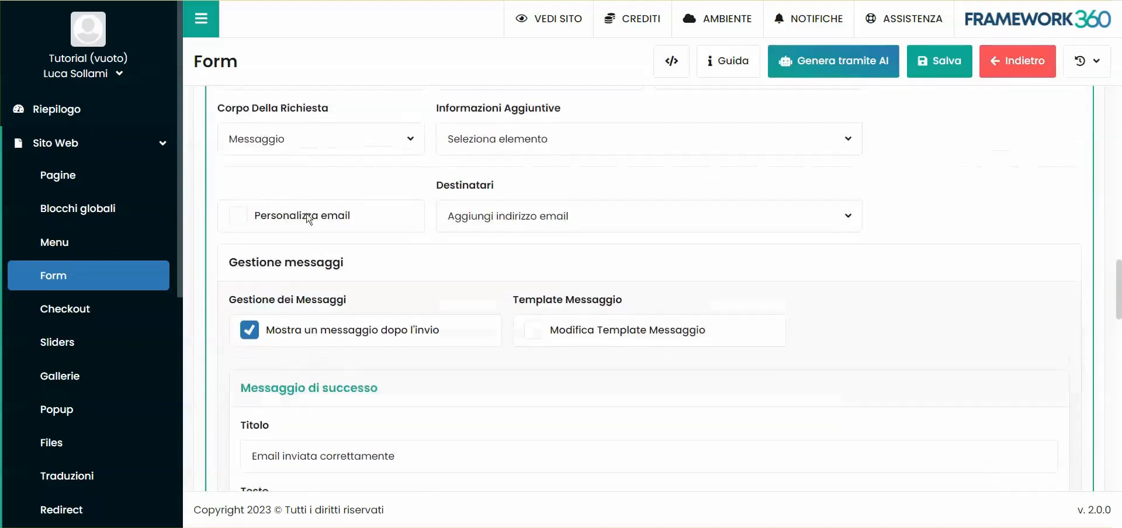
left_click(240, 218)
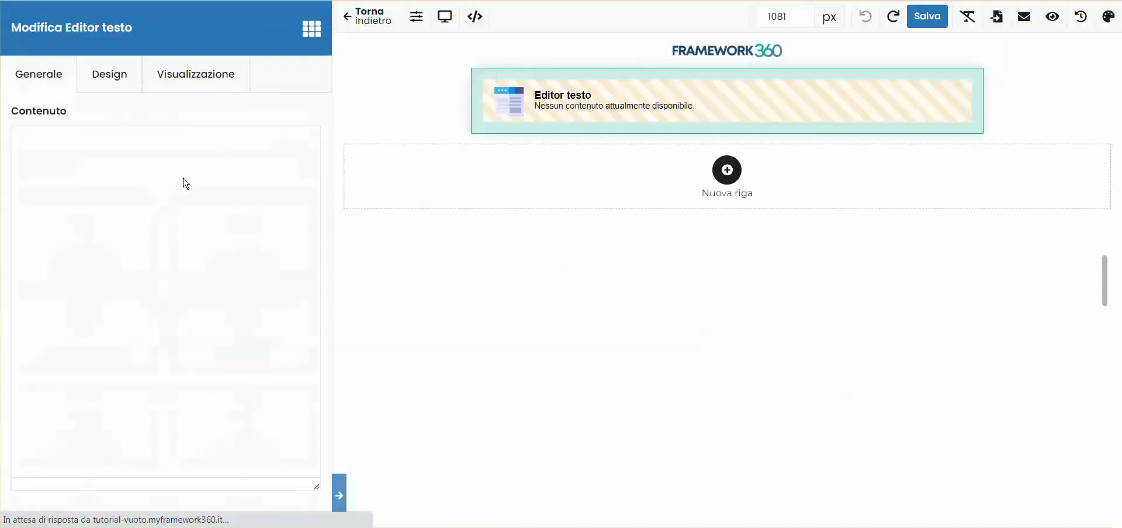
left_click(357, 14)
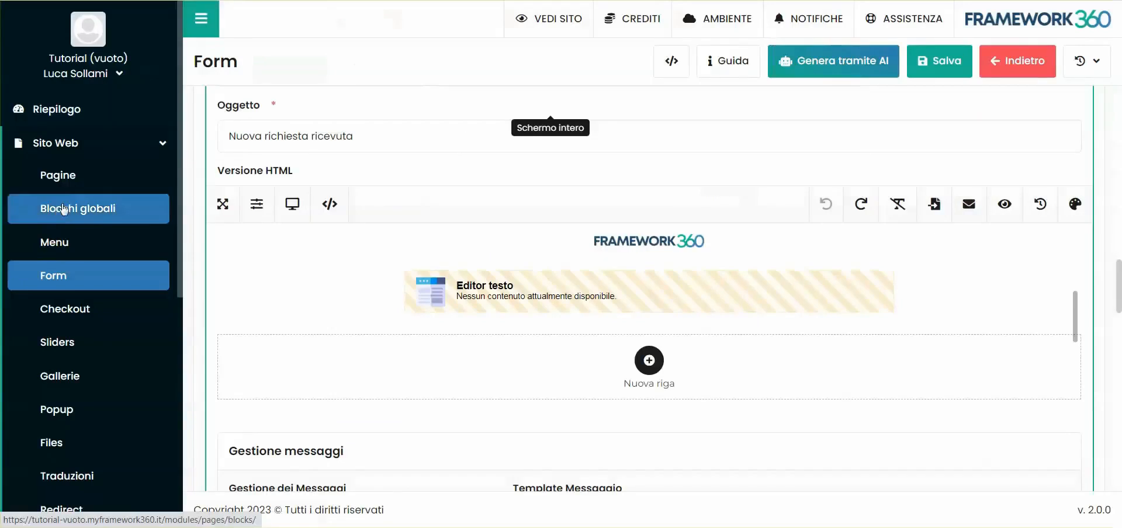
- Open "Questionario di gradimento" and read the note on the {survey-answers} and {survey-rating} shortcodes for the linked form
left_click(76, 143)
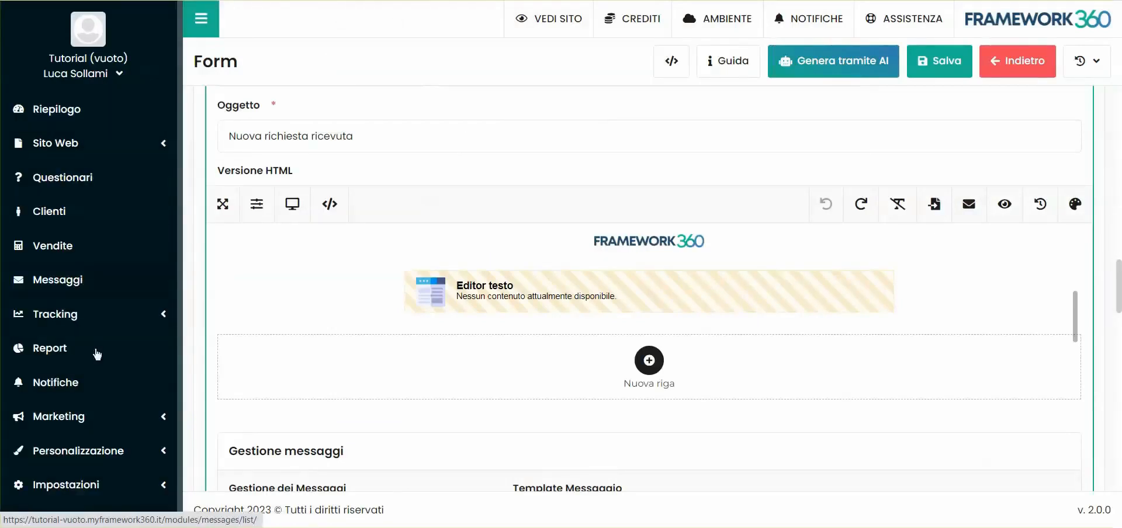
left_click(58, 177)
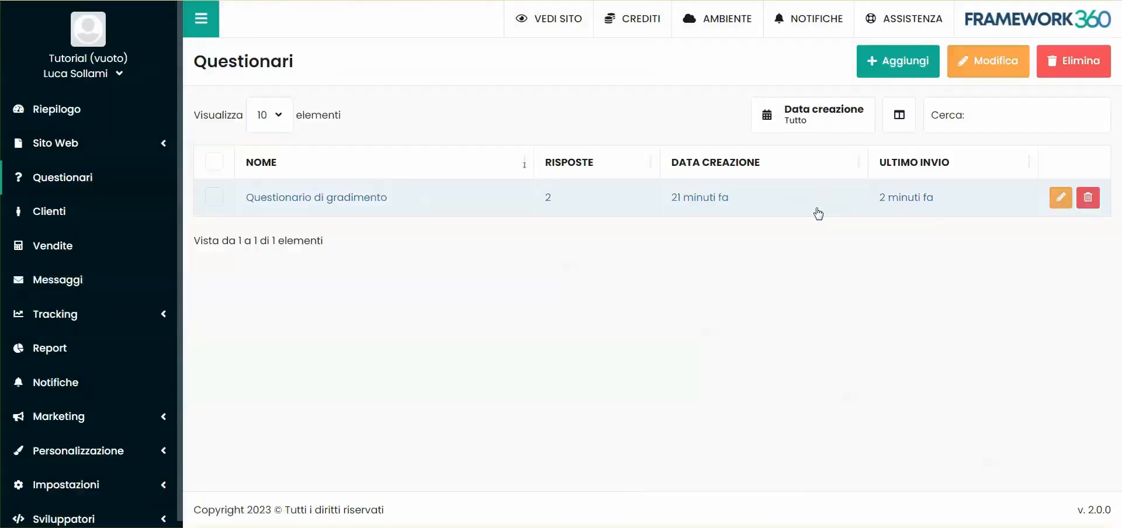
left_click(818, 214)
left_click_drag(909, 303, 1029, 302)
left_click(1041, 300)
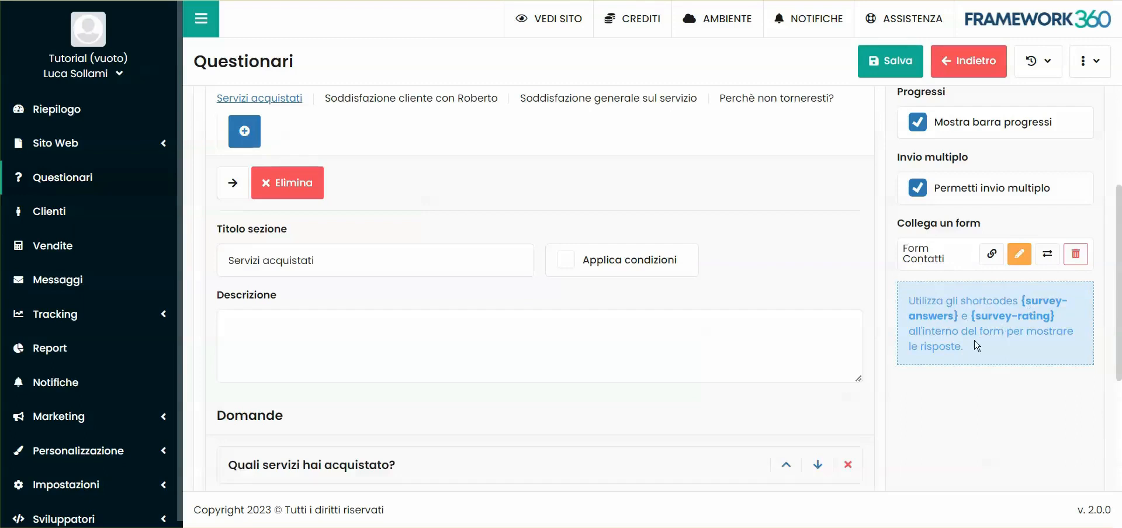
left_click_drag(1022, 301, 968, 322)
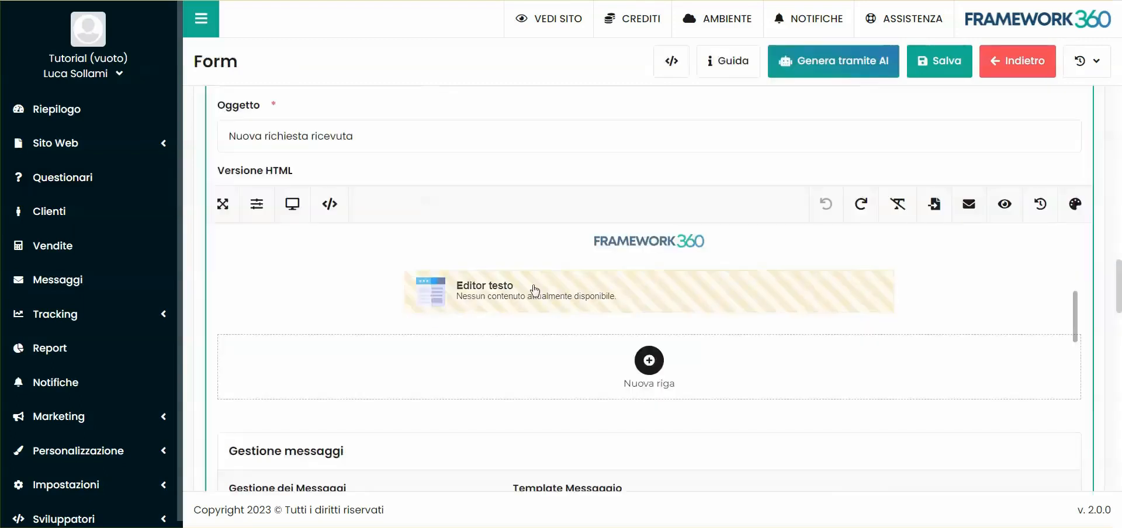
- Insert the {survey-answers} shortcode in the custom email's text block, with the heading "Risposte questionario:" above it
left_click(614, 99)
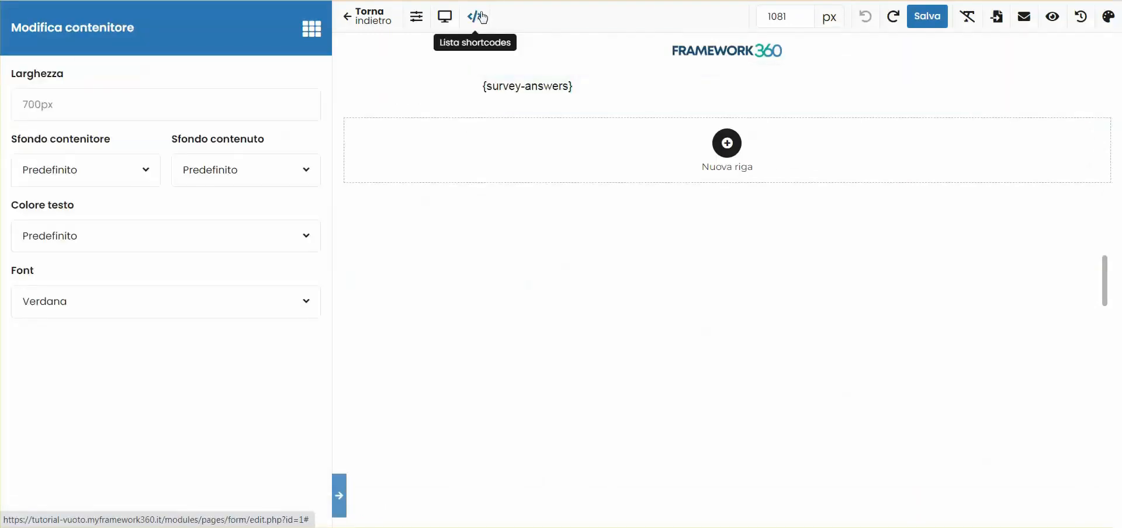
left_click(479, 16)
left_click(358, 92)
left_click(758, 482)
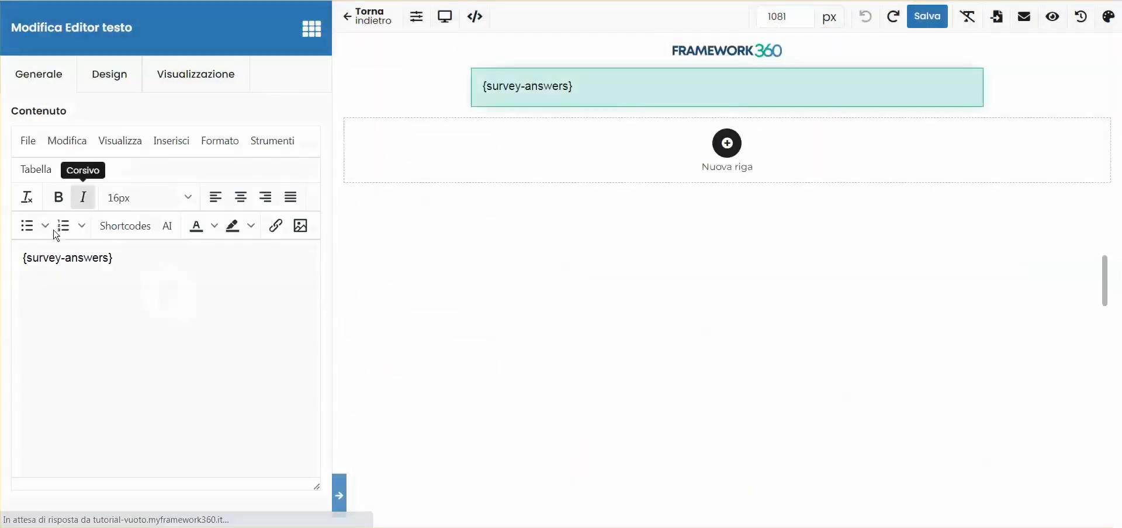
key("Return")
key("Up")
type("Risposte questionario:")
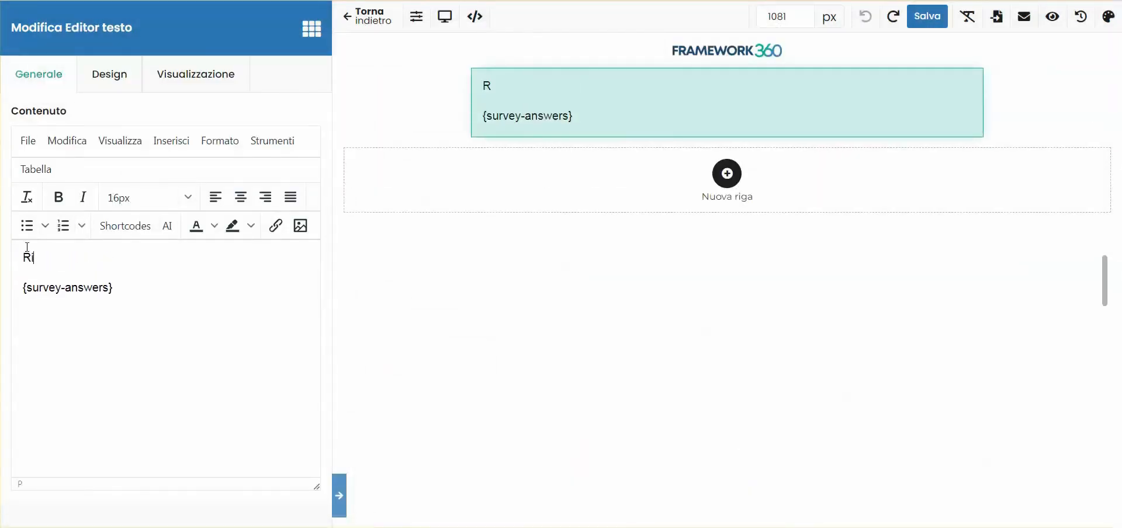
- Add a "Dati cliente:" heading below the questionnaire answers, followed by the {nome} shortcode
left_click(166, 316)
key("Return")
key("Return")
type("Dati cliente:")
key("Return")
type("{nome}")
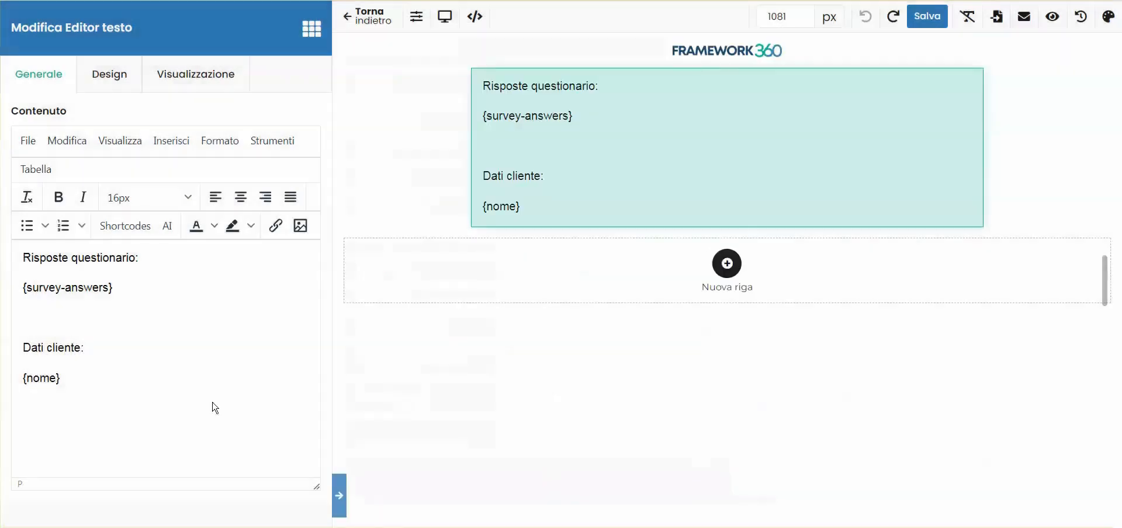
- Complete the customer data with {cognome} beside {nome}, and {email}, {telefono} and {messaggio} on separate lines
key("Return")
type("{cognome}")
key("Return")
type("{email}")
key("Return")
type("{telefono")
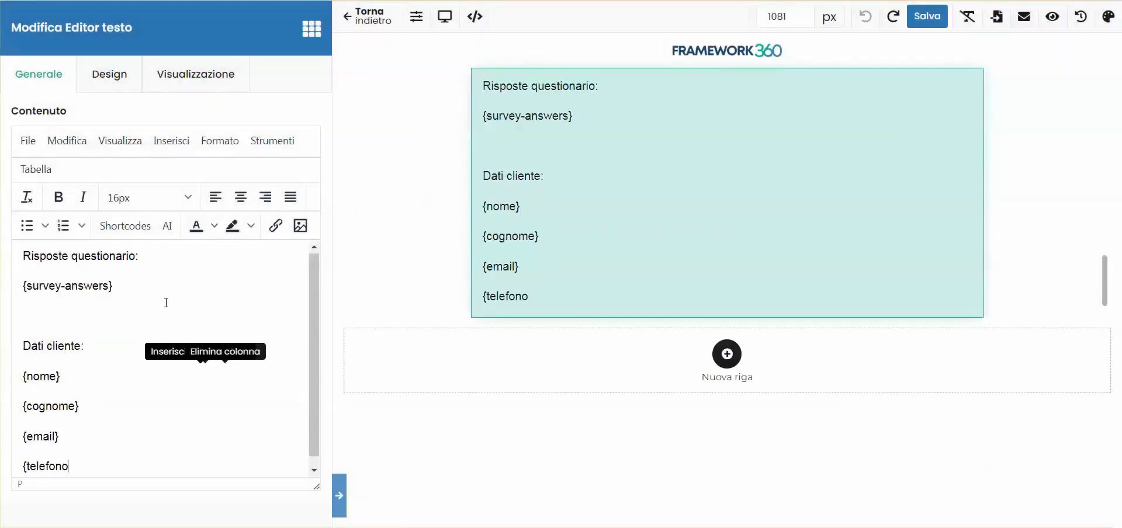
type("}")
left_click(475, 16)
left_click_drag(355, 209, 436, 218)
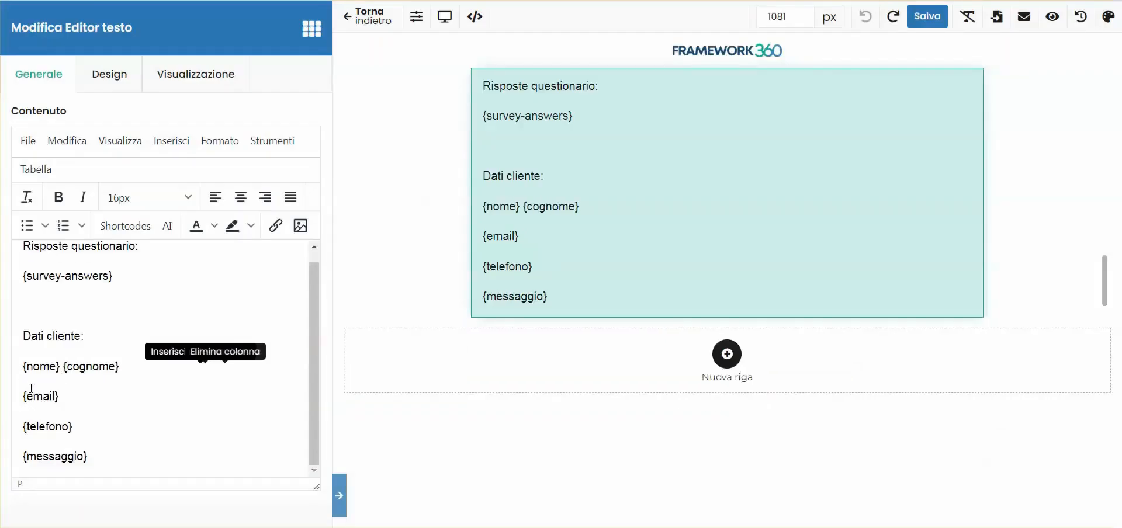
- Make the "Risposte questionario:" and "Dati cliente:" headings bold and save the email content
left_click_drag(94, 341, 22, 337)
left_click(58, 197)
scroll(113, 267, "up", 1)
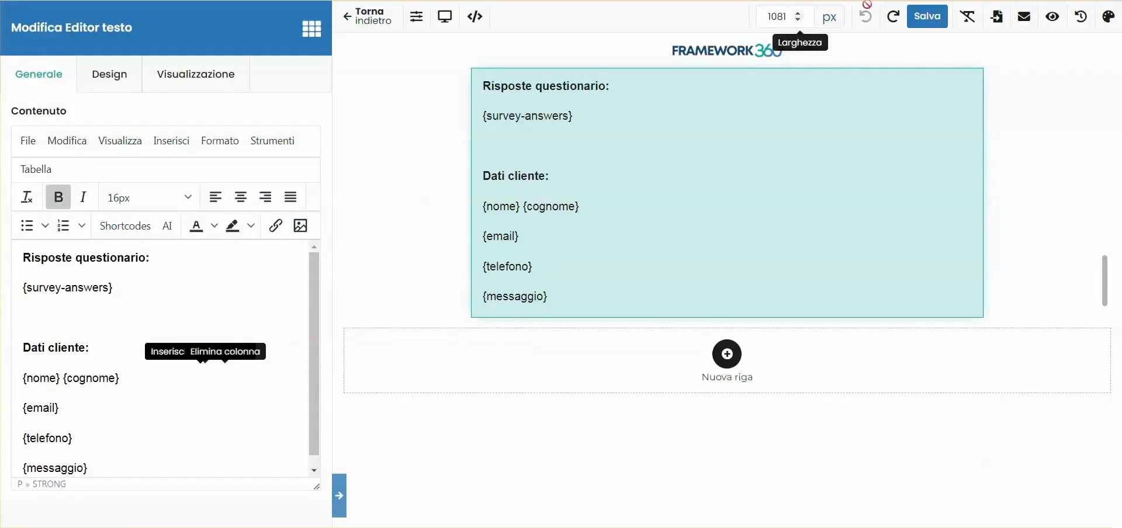
left_click(927, 16)
- Enter the customer's first name in the public contact form
scroll(696, 313, "up", 2)
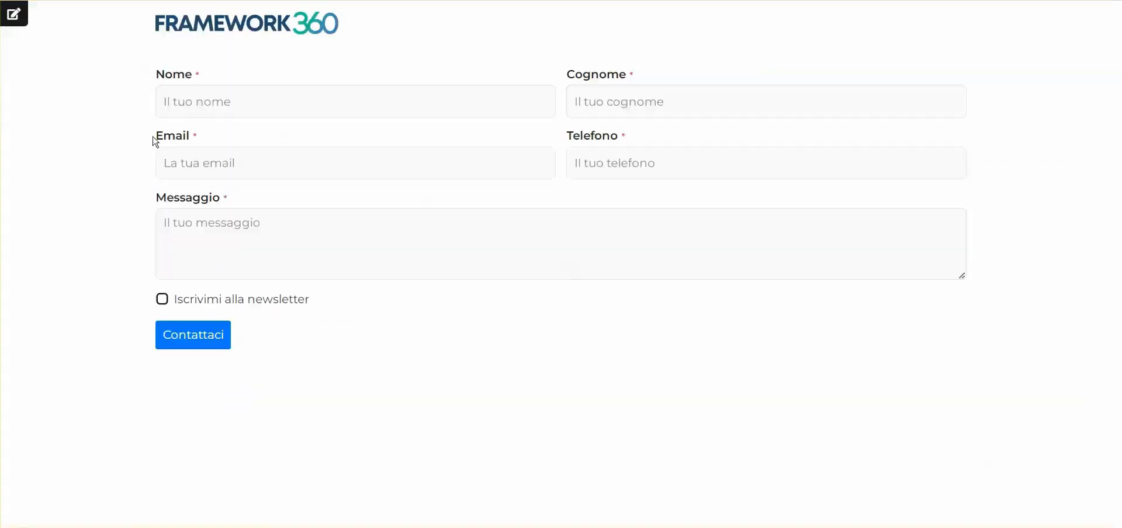
left_click(211, 100)
type("Luca")
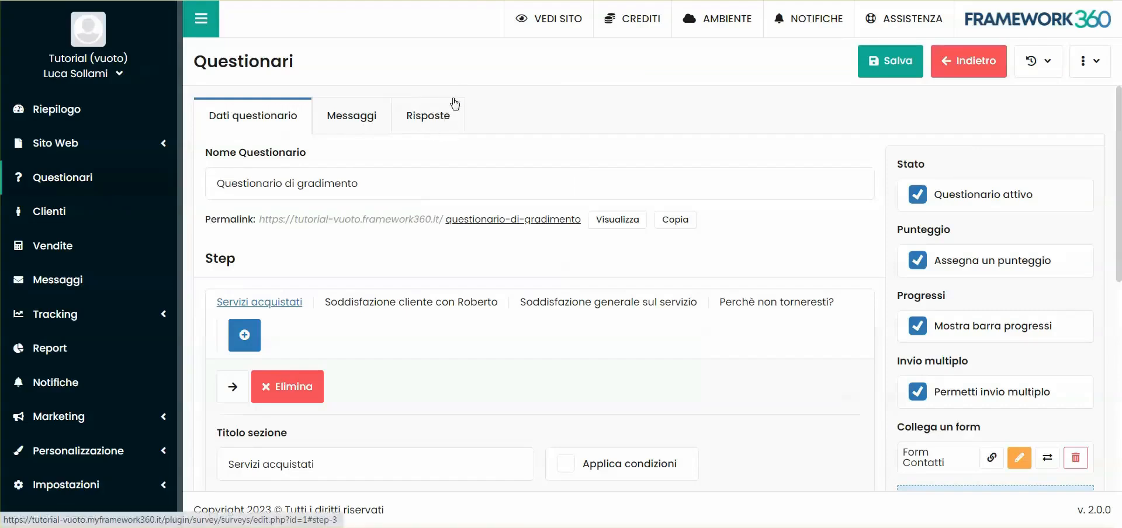
- Open the questionnaire's collected answers and display the details of "Risposta 2"
left_click(415, 115)
scroll(535, 149, "down", 1)
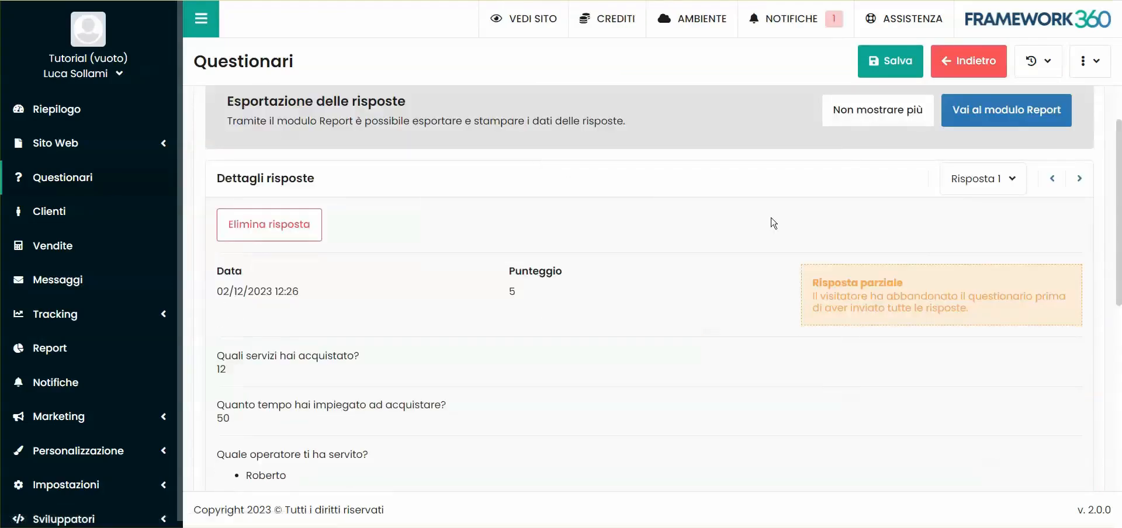
left_click(987, 188)
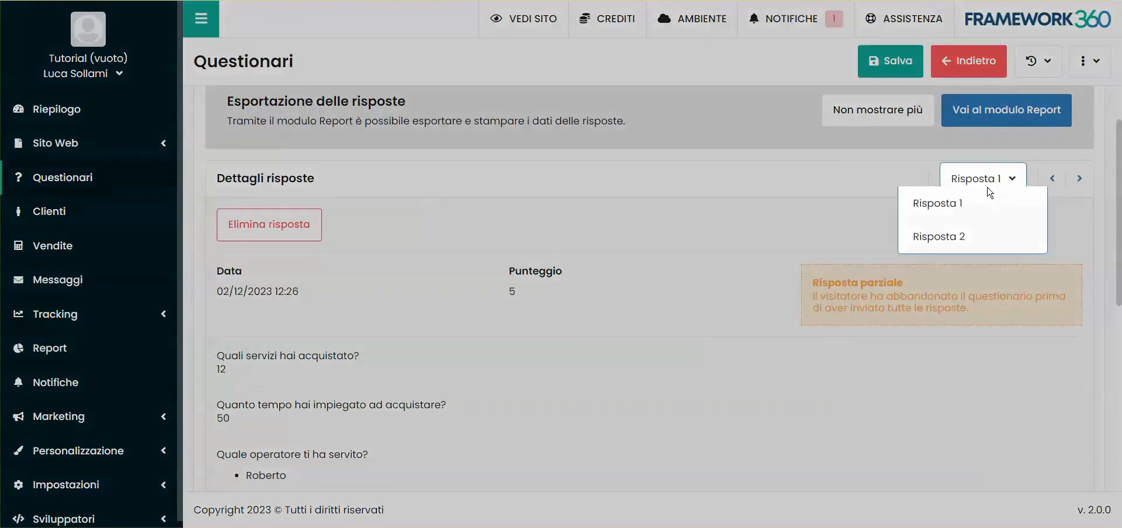
left_click(964, 236)
scroll(391, 257, "down", 3)
scroll(380, 257, "up", 5)
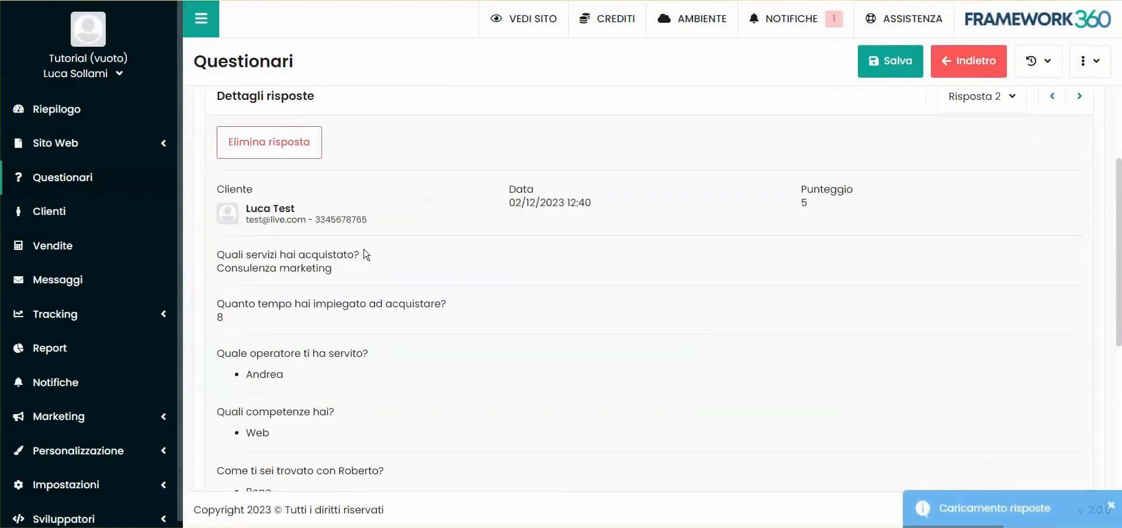
- Examine the customer's contact data and the answers in "Risposta 2", including the questions left unanswered
left_click_drag(246, 218, 327, 221)
left_click(328, 221)
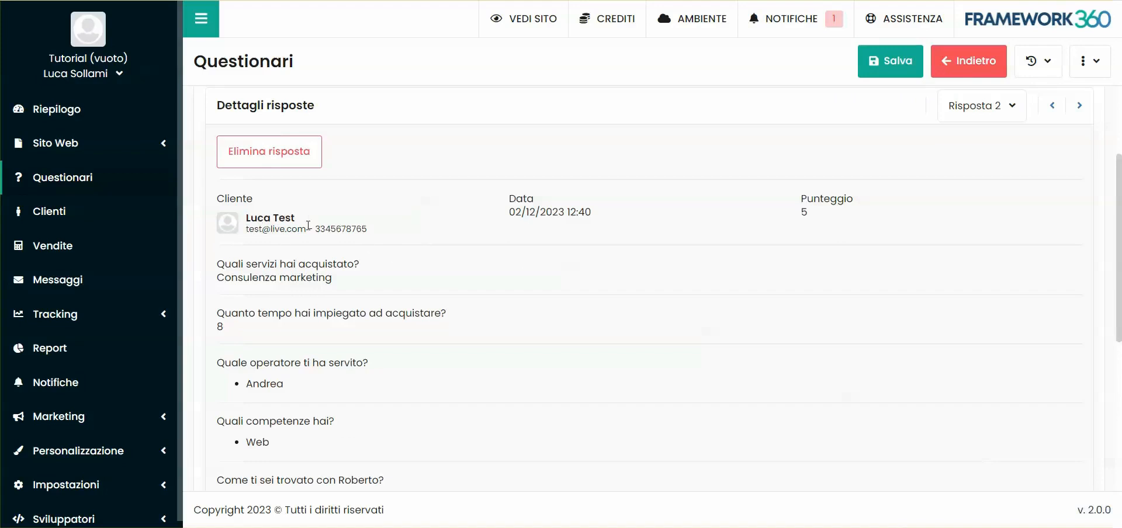
scroll(300, 254, "down", 5)
left_click_drag(218, 369, 312, 371)
left_click(296, 387)
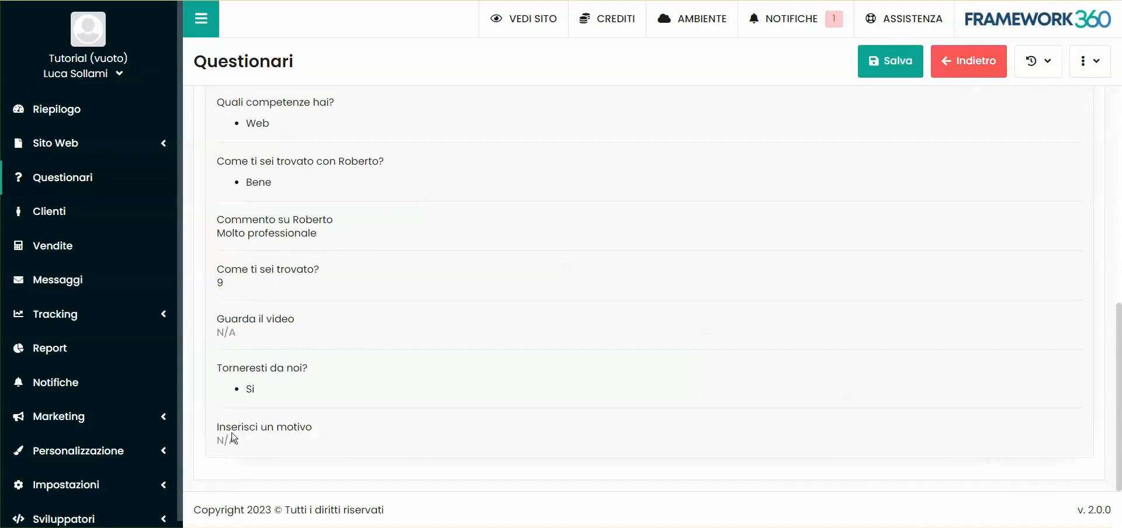
left_click_drag(209, 439, 240, 450)
left_click(311, 381)
left_click_drag(236, 445, 217, 446)
left_click(271, 443)
- Switch to Gmail, open the "Nuova richiesta ricevuta" email and review the questionnaire answers in it
left_click(449, 1)
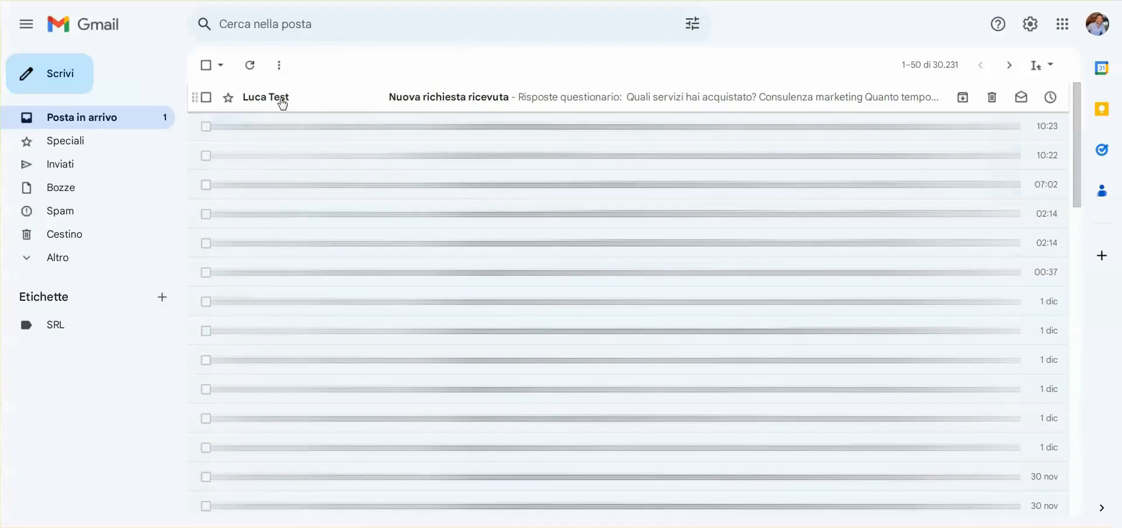
left_click(480, 100)
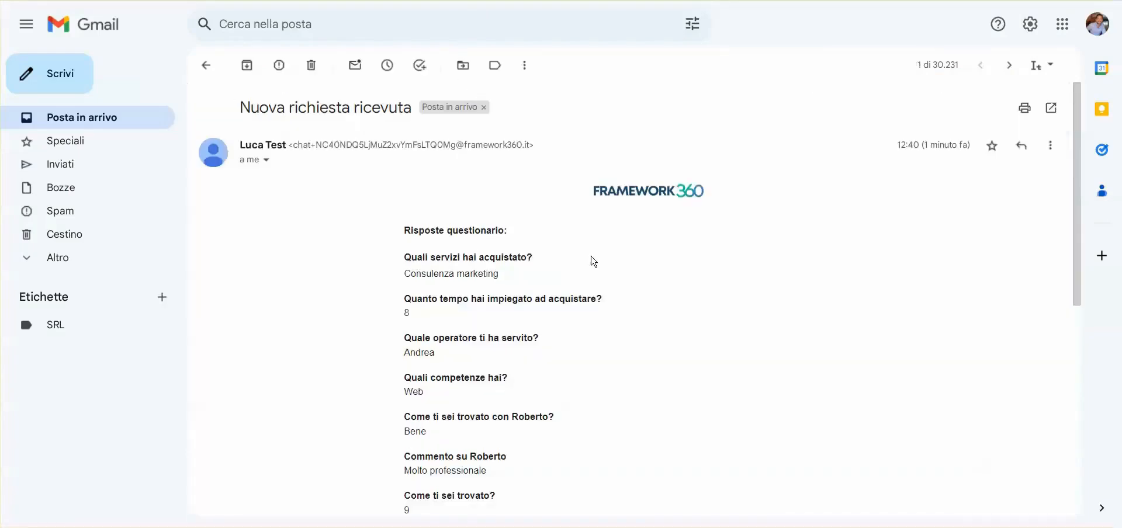
scroll(593, 261, "down", 3)
scroll(401, 169, "down", 1)
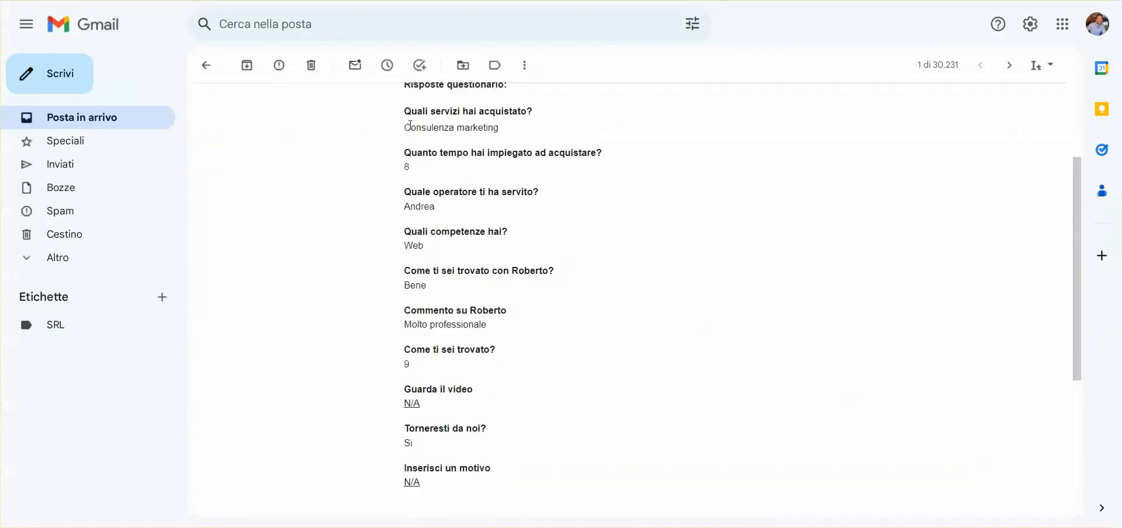